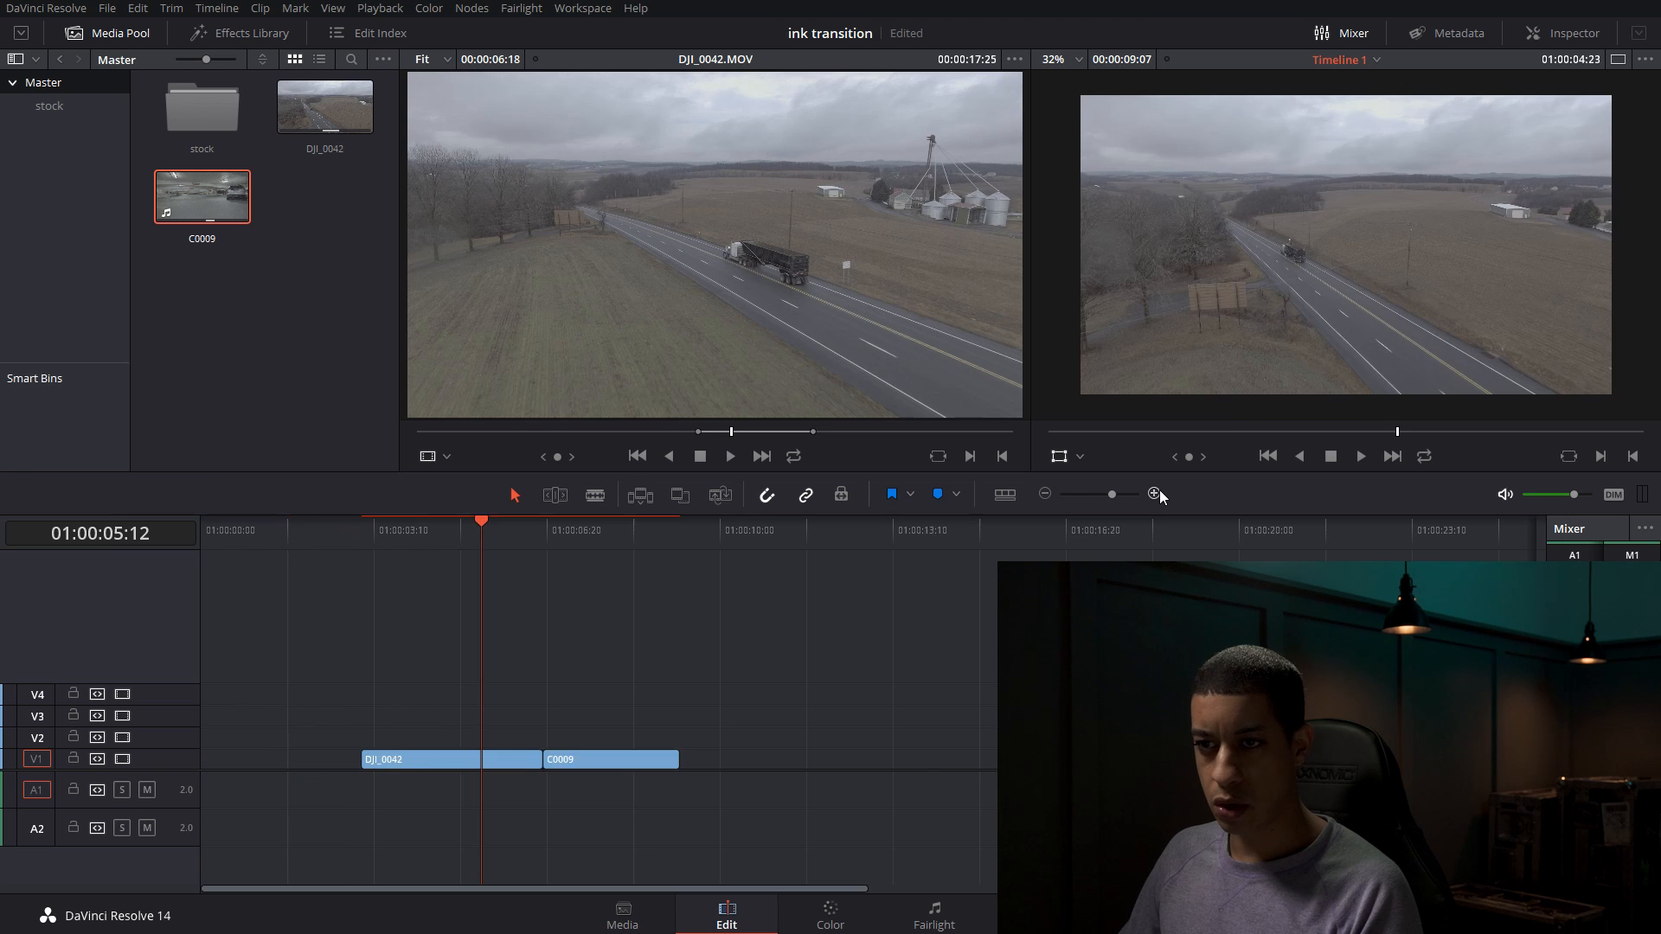
- Open the stock bin and preview the HD Ink Drop and Ink Blot 03 clips, playing the ink blot from its start
{"action": "double_click", "coordinate": [188, 120]}
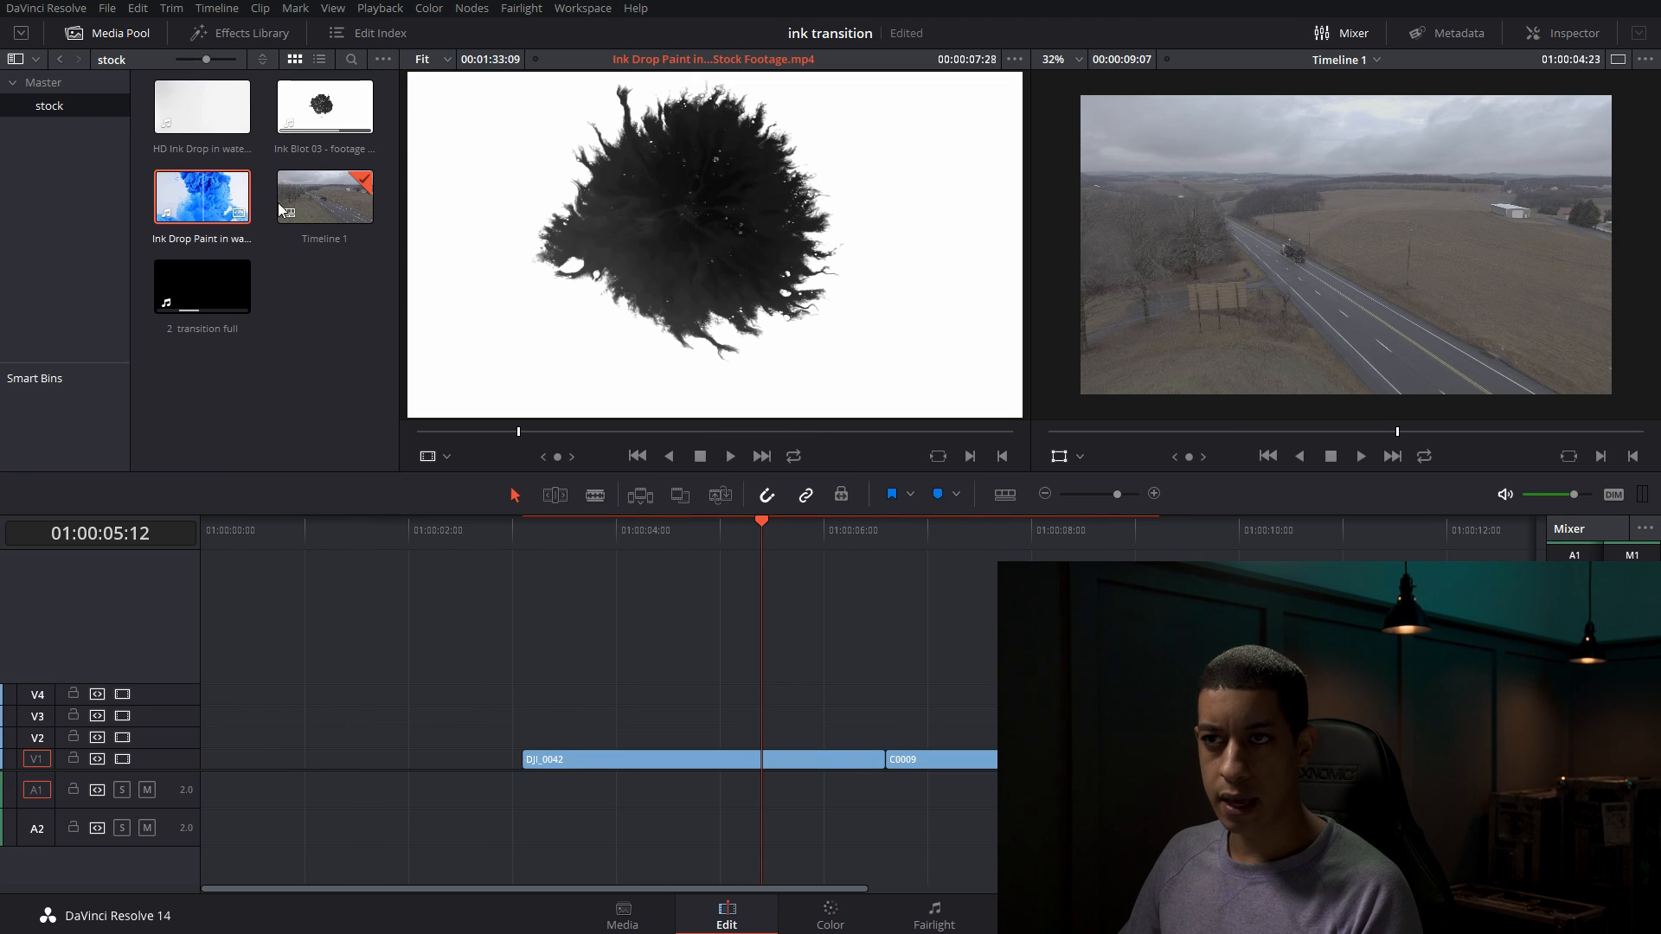
{"action": "left_click", "coordinate": [207, 124]}
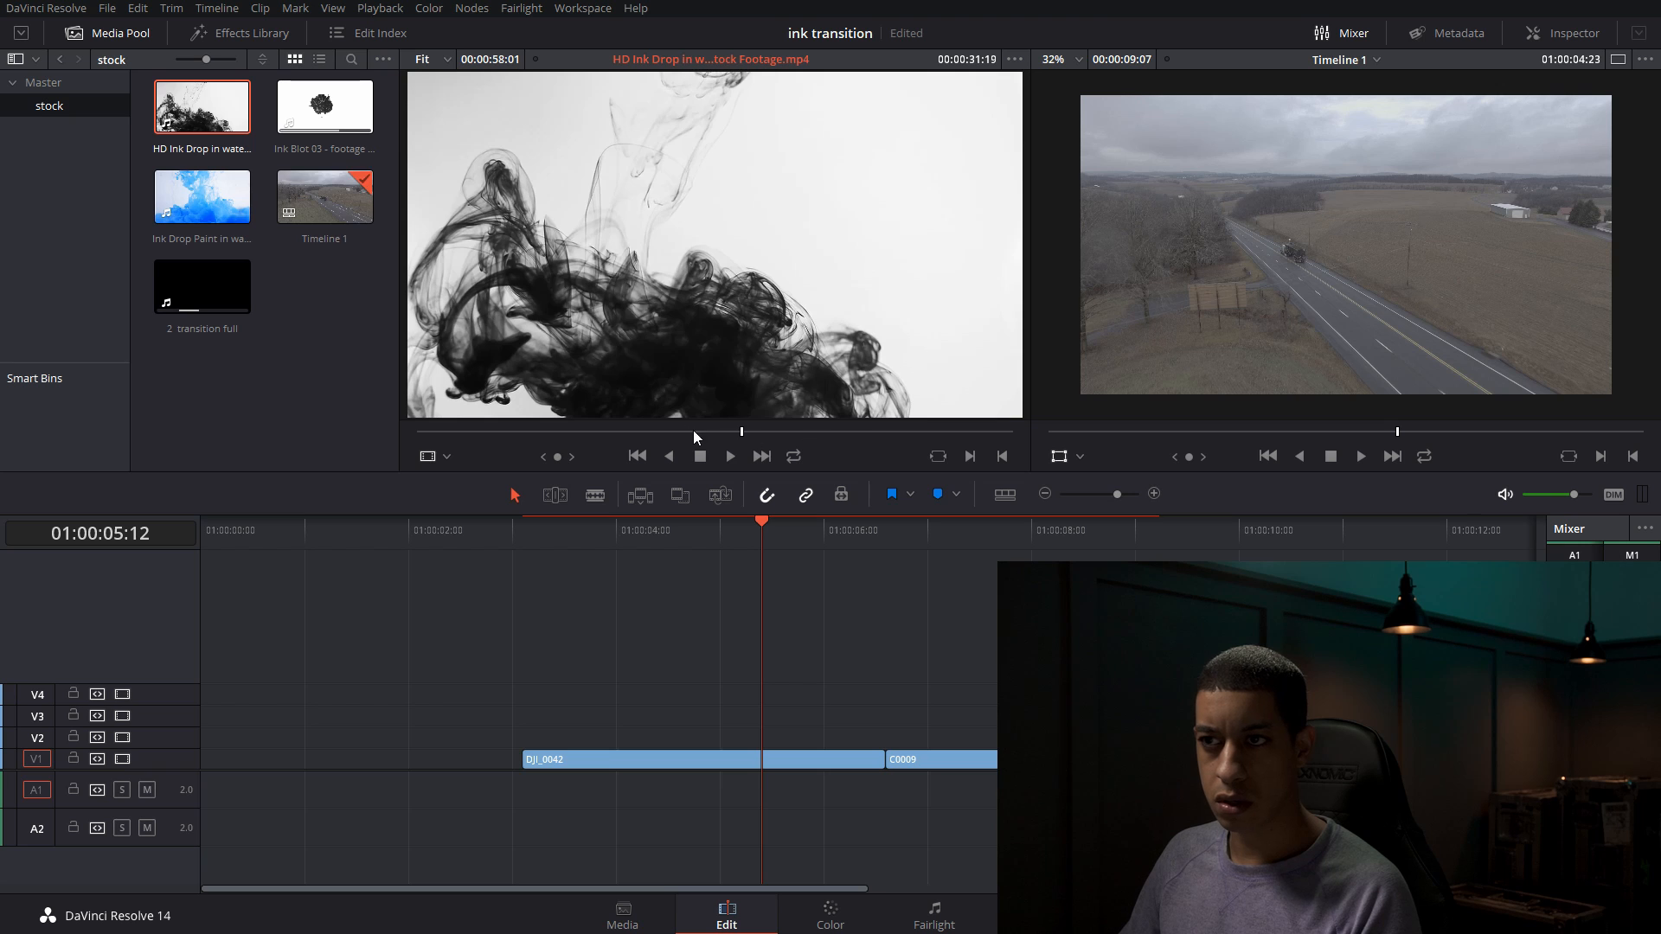
{"action": "left_click", "coordinate": [324, 106]}
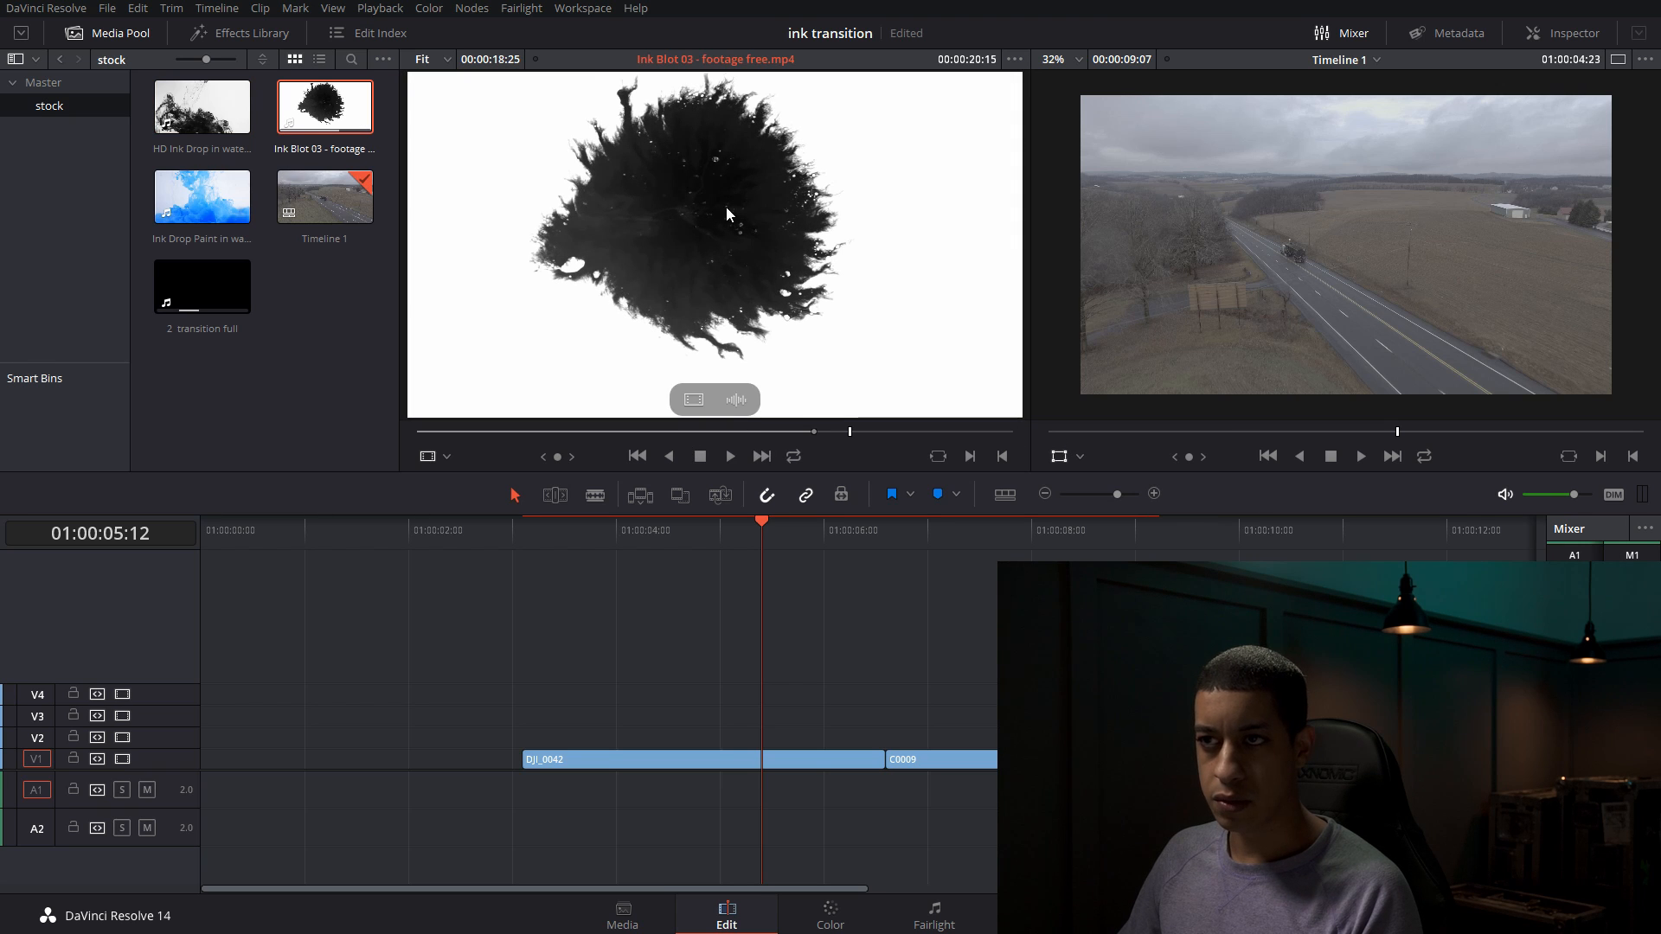
{"action": "mouse_move", "coordinate": [424, 433]}
{"action": "left_mouse_down"}
{"action": "mouse_move", "coordinate": [439, 429]}
{"action": "mouse_move", "coordinate": [394, 434]}
{"action": "left_mouse_up"}
{"action": "key", "text": "space"}
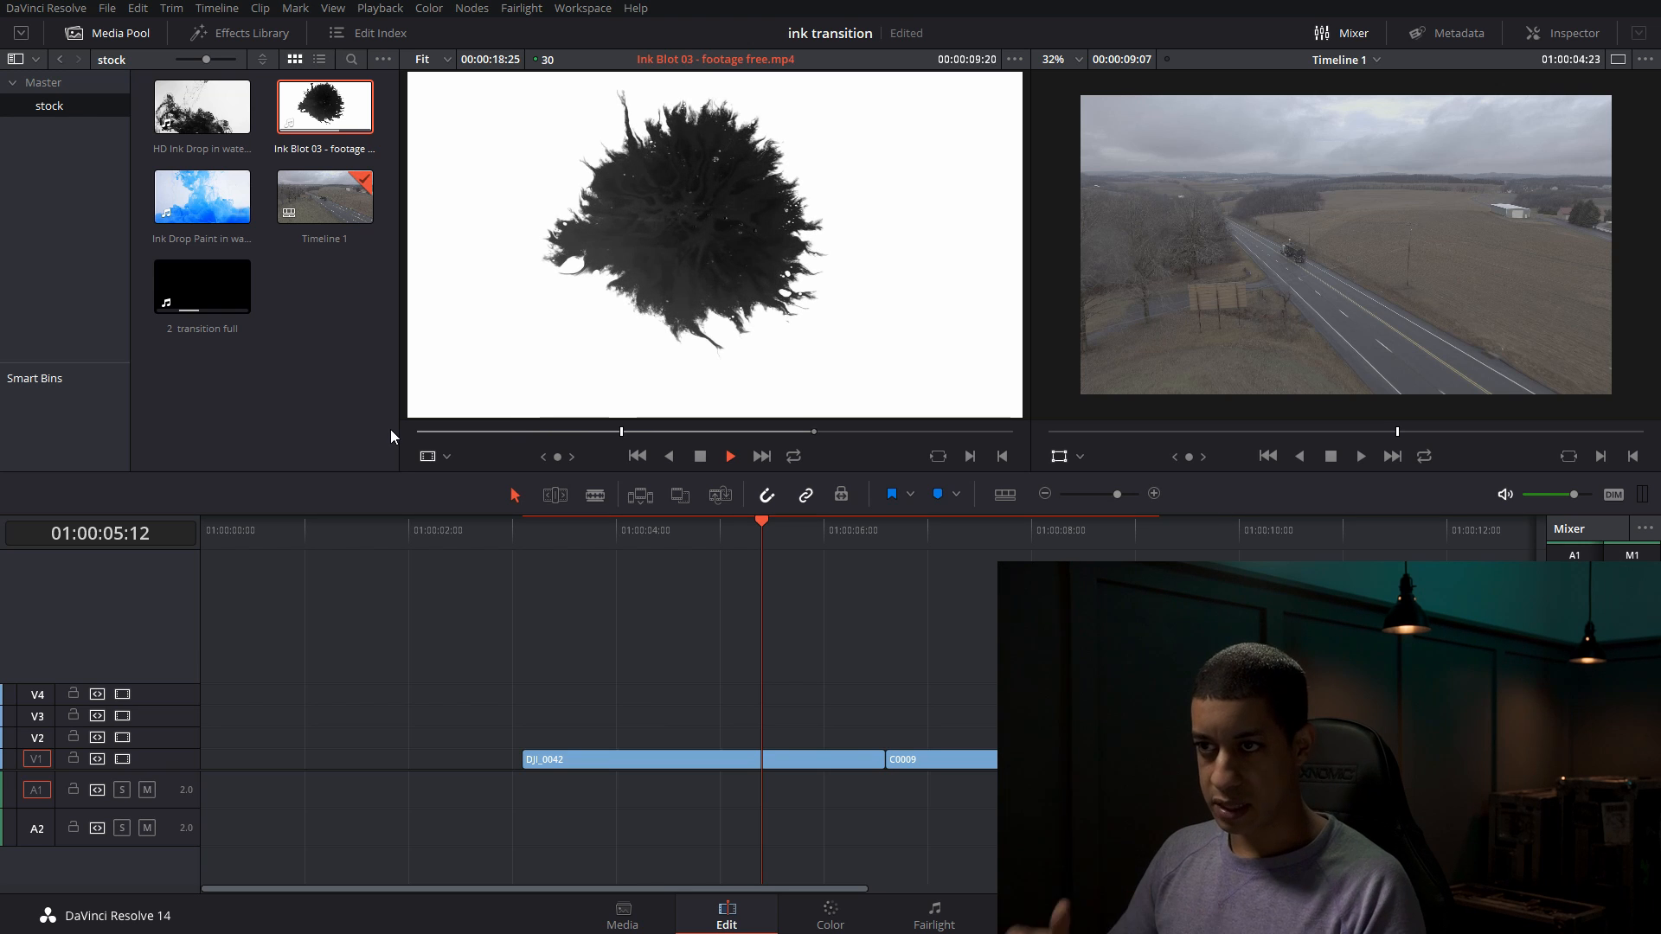
{"action": "key", "text": "space"}
- Place the Ink Blot 03 clip on track V2 above the DJI_0042 and C0009 clips, starting at about 01:00:04:00
{"action": "mouse_move", "coordinate": [668, 416]}
{"action": "left_mouse_down"}
{"action": "mouse_move", "coordinate": [779, 510]}
{"action": "mouse_move", "coordinate": [786, 708]}
{"action": "mouse_move", "coordinate": [616, 736]}
{"action": "left_mouse_up"}
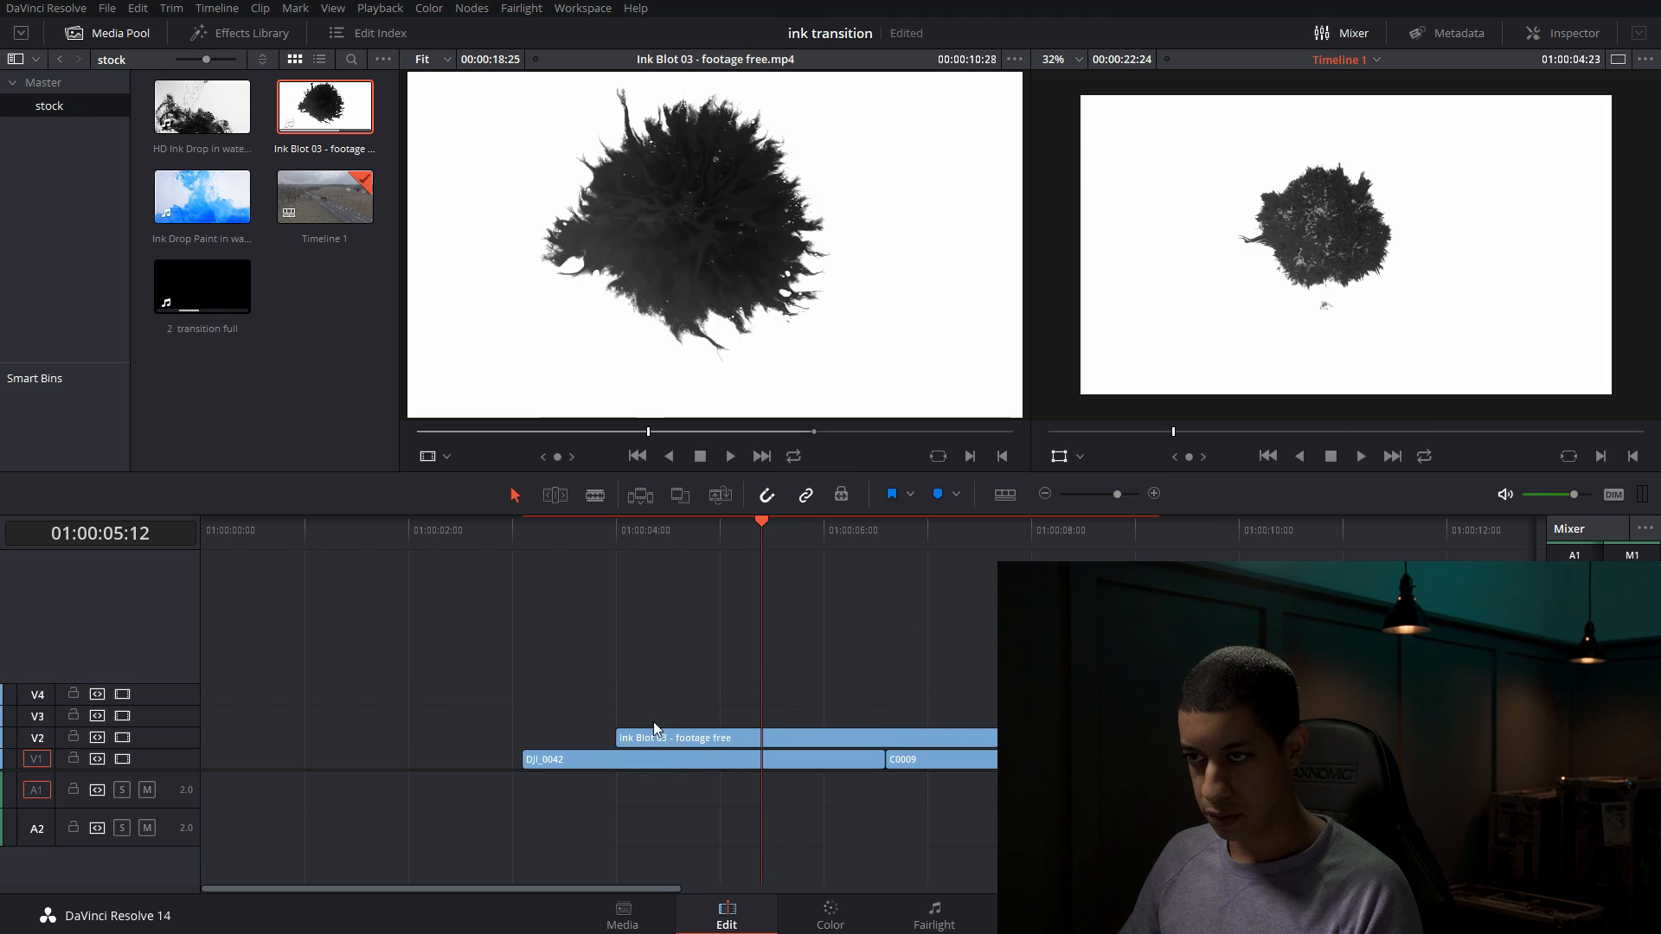
{"action": "left_click", "coordinate": [1045, 493]}
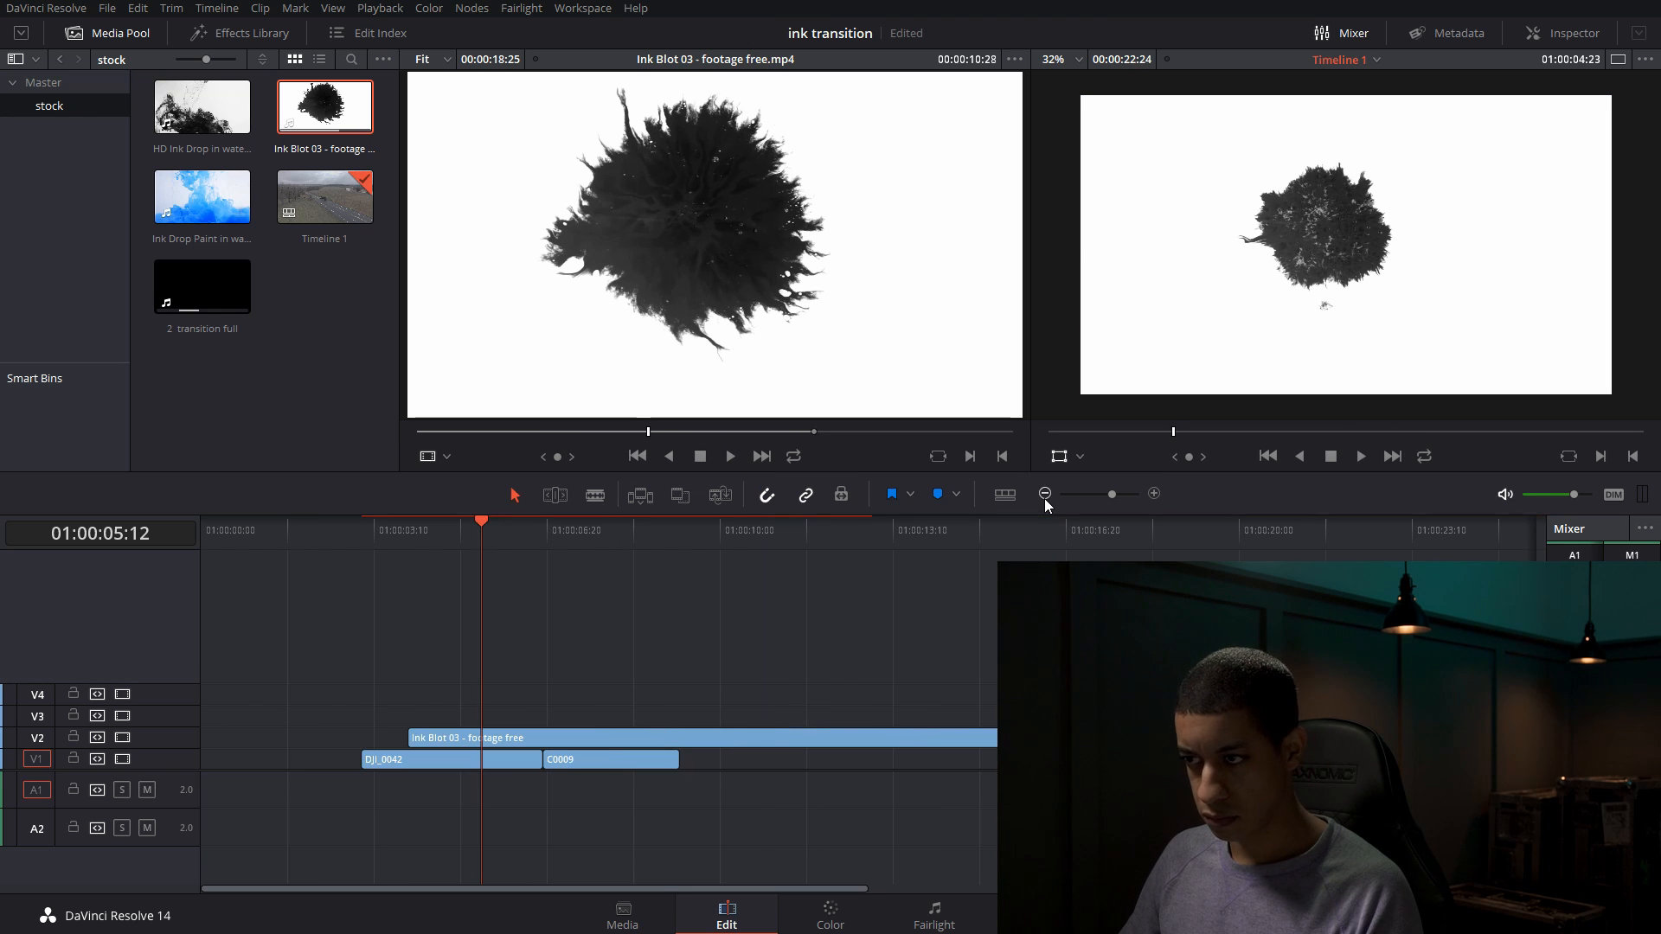
{"action": "double_click", "coordinate": [986, 742]}
{"action": "left_click", "coordinate": [991, 742]}
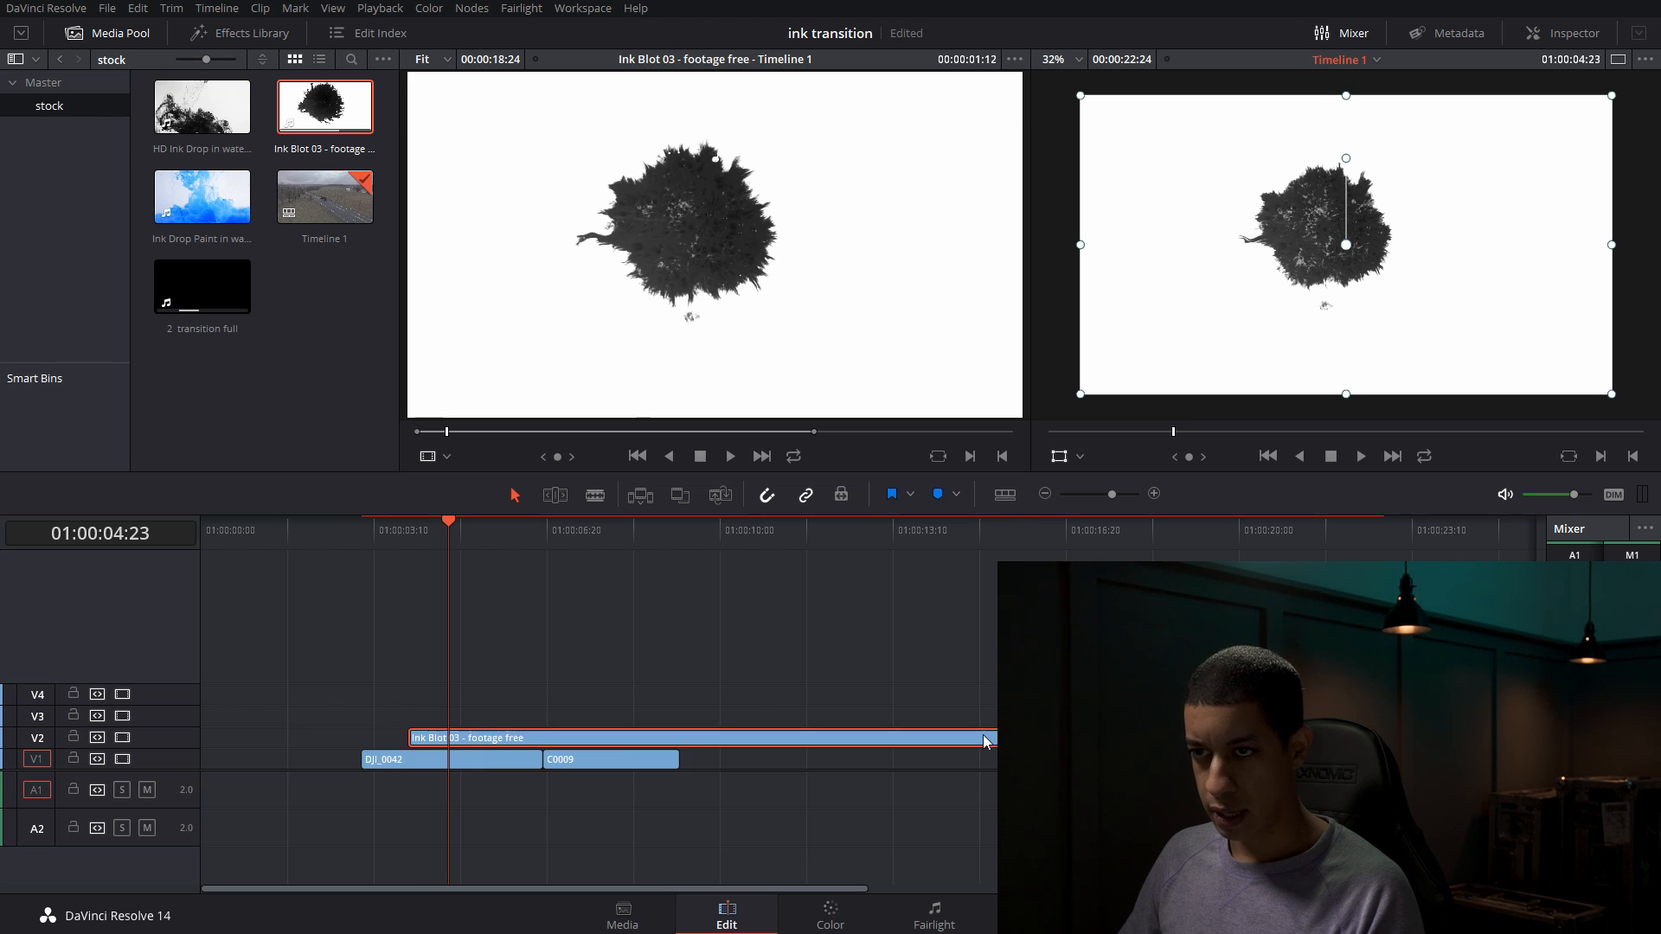
{"action": "left_click", "coordinate": [1154, 494]}
{"action": "left_click", "coordinate": [1045, 493]}
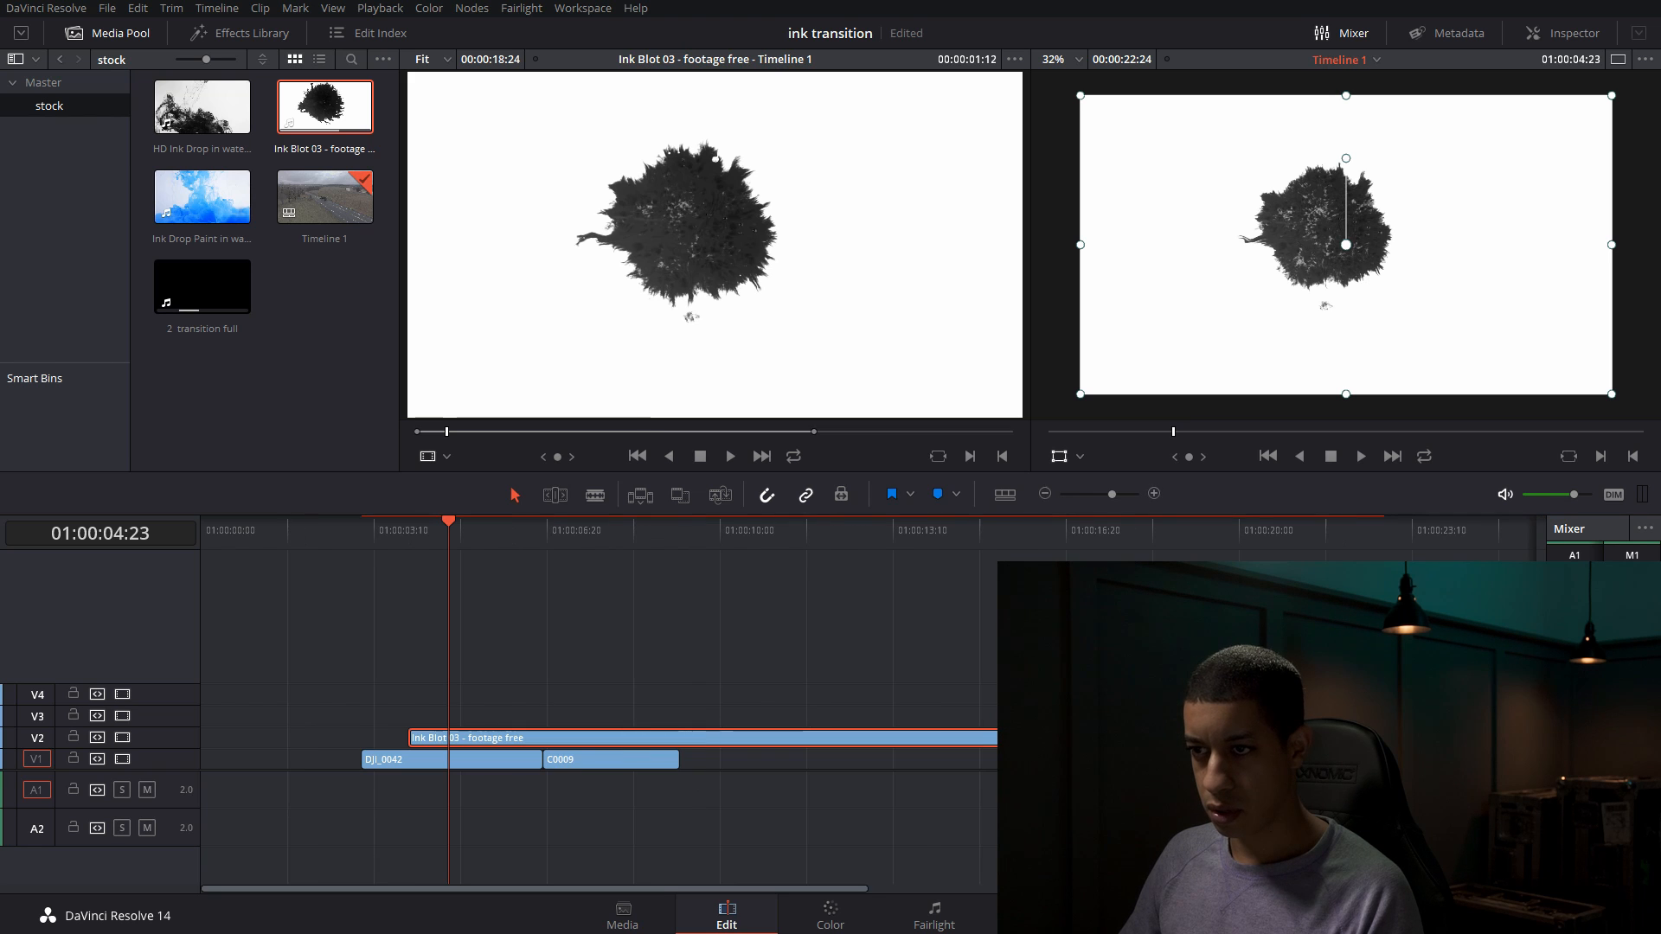
- Show the Ink Blot clip's retime curve, displaying Retime Speed instead of Retime Frame
{"action": "right_click", "coordinate": [955, 740]}
{"action": "left_click", "coordinate": [1061, 412]}
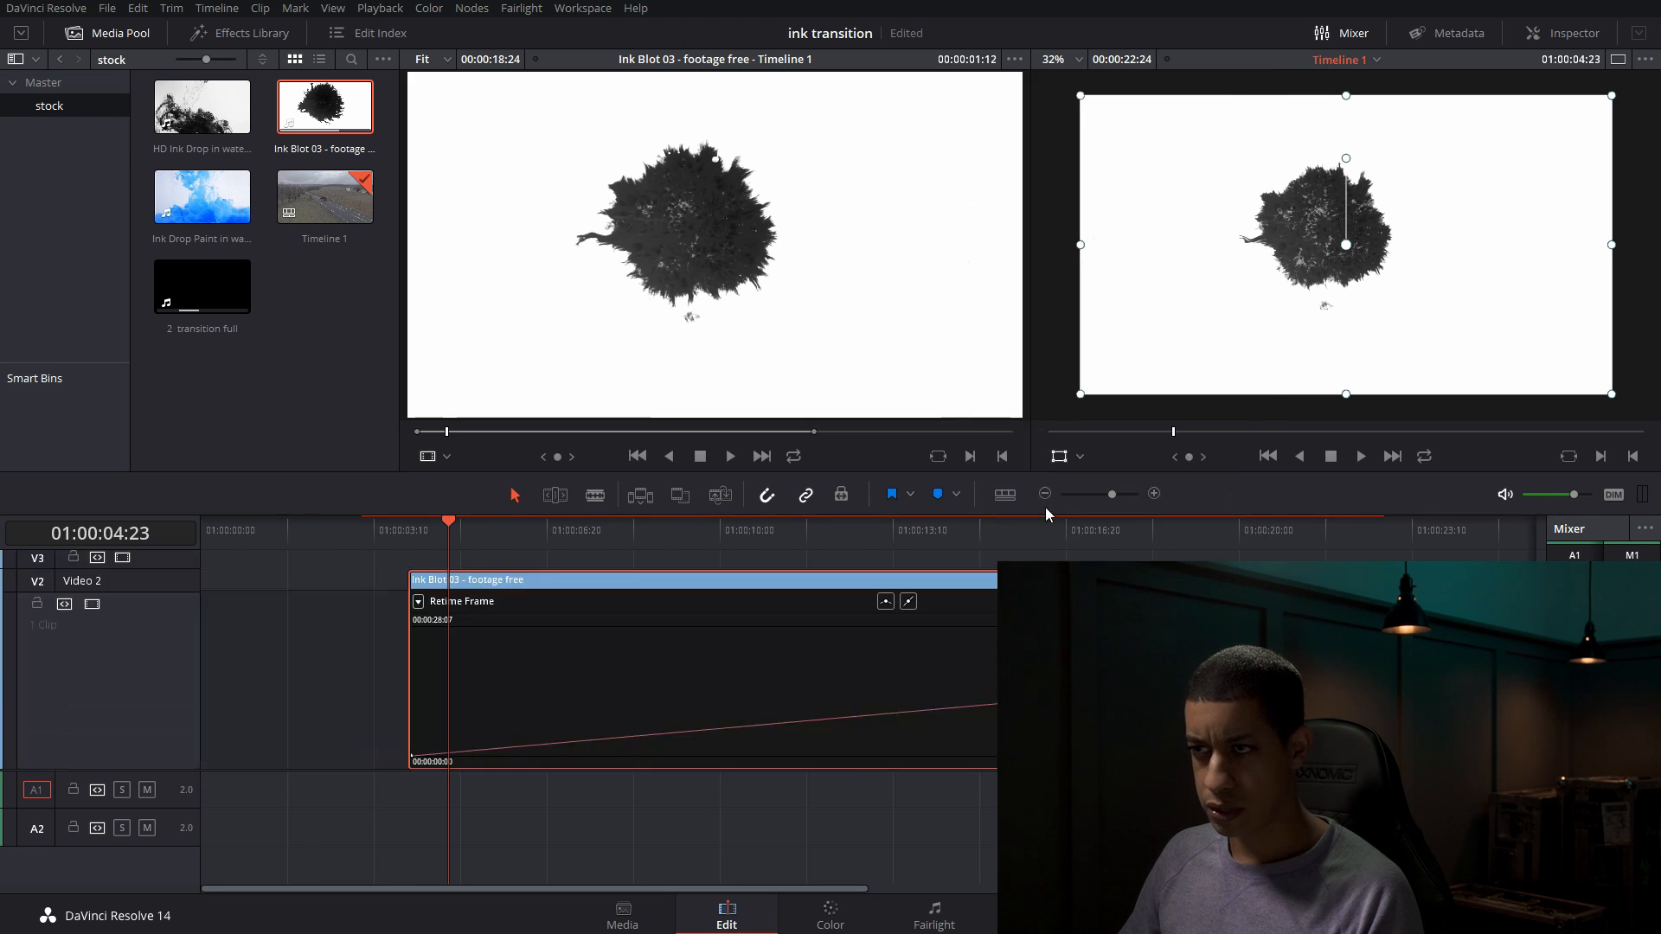
{"action": "left_click", "coordinate": [418, 602]}
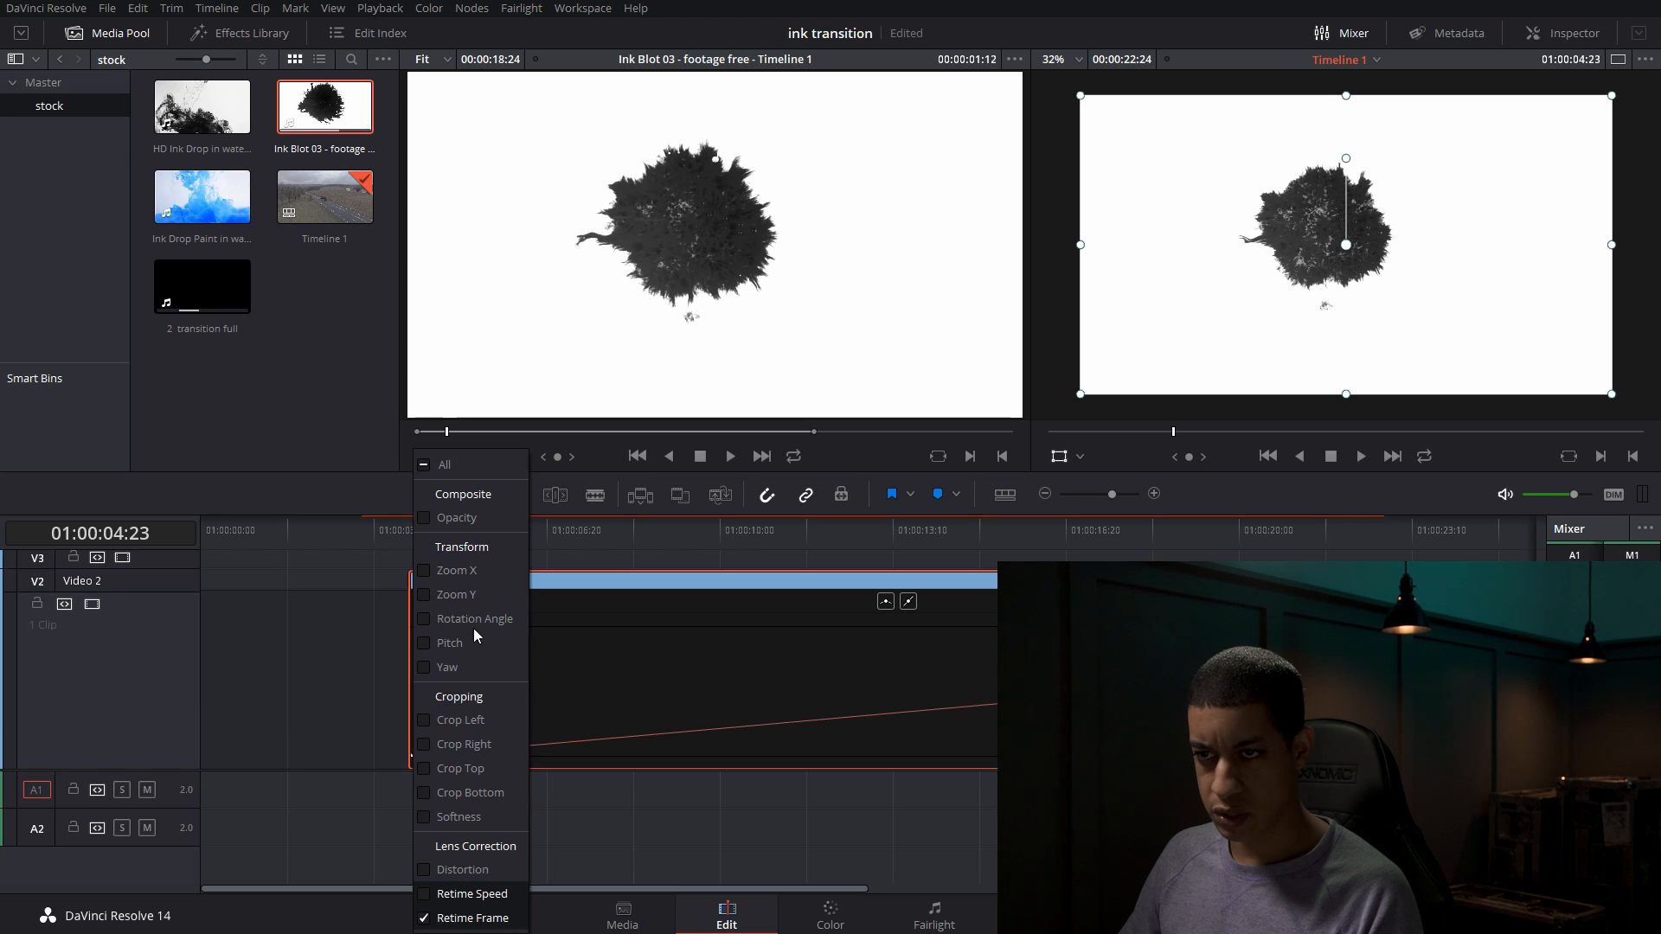
{"action": "left_click", "coordinate": [426, 921]}
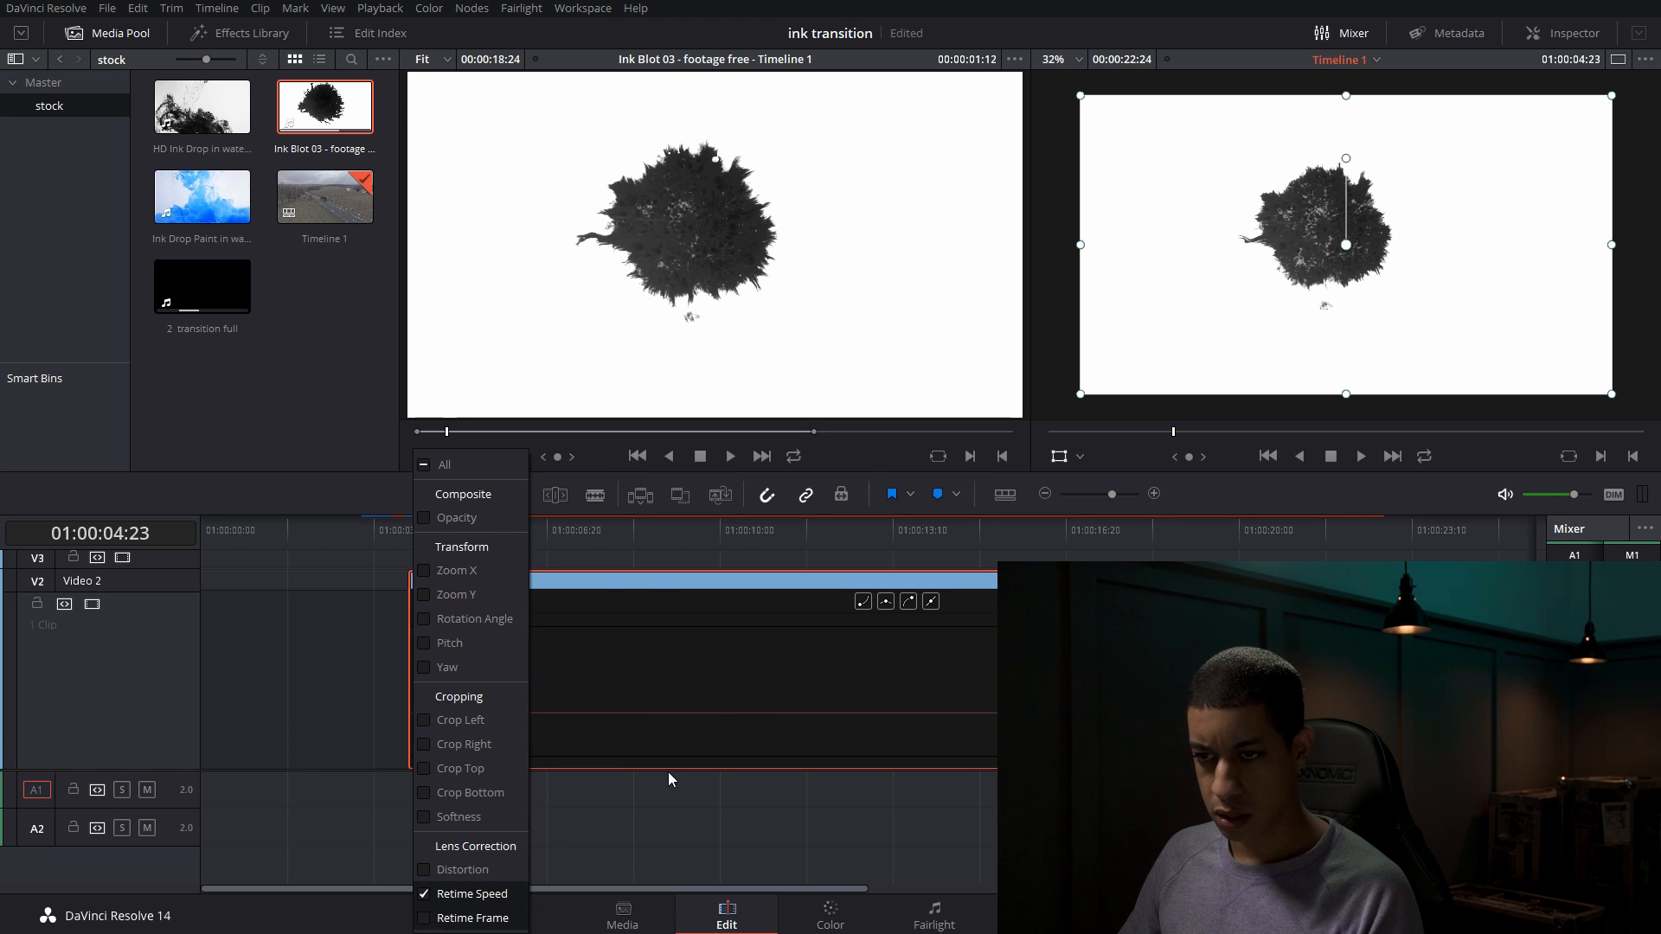
- Play the ink blot's opening and add a Retime Speed keyframe at 01:00:05:14
{"action": "left_click_drag", "start_coordinate": [654, 544], "coordinate": [415, 540]}
{"action": "key", "text": "space"}
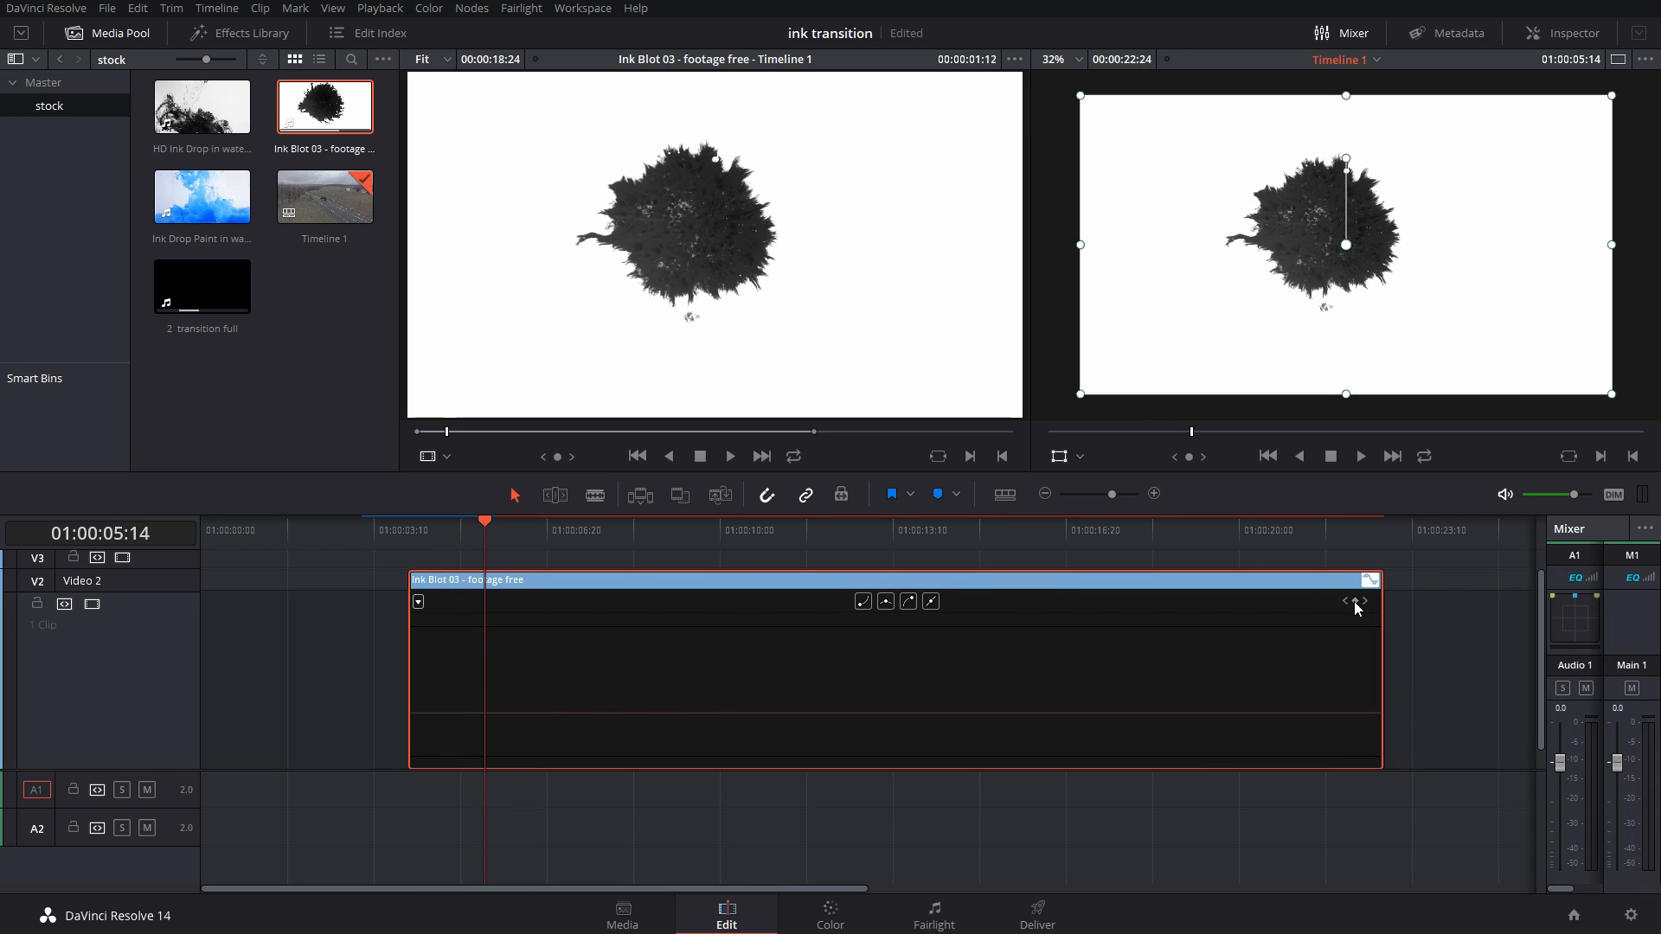
{"action": "left_click", "coordinate": [488, 714]}
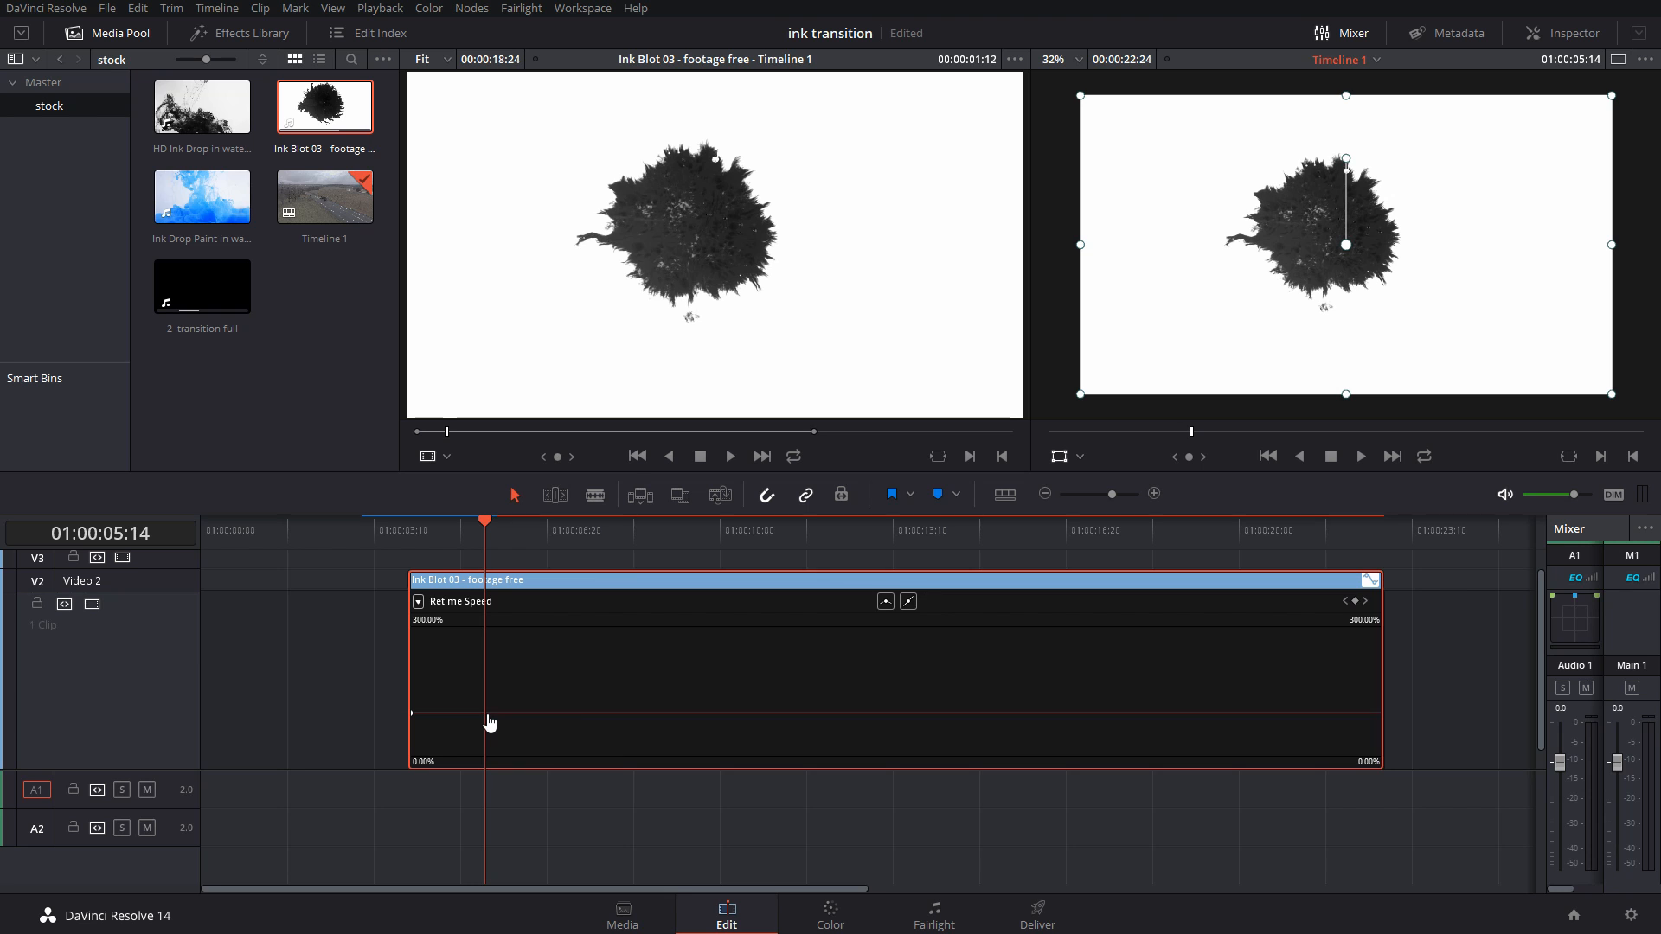
{"action": "left_click", "coordinate": [1356, 601]}
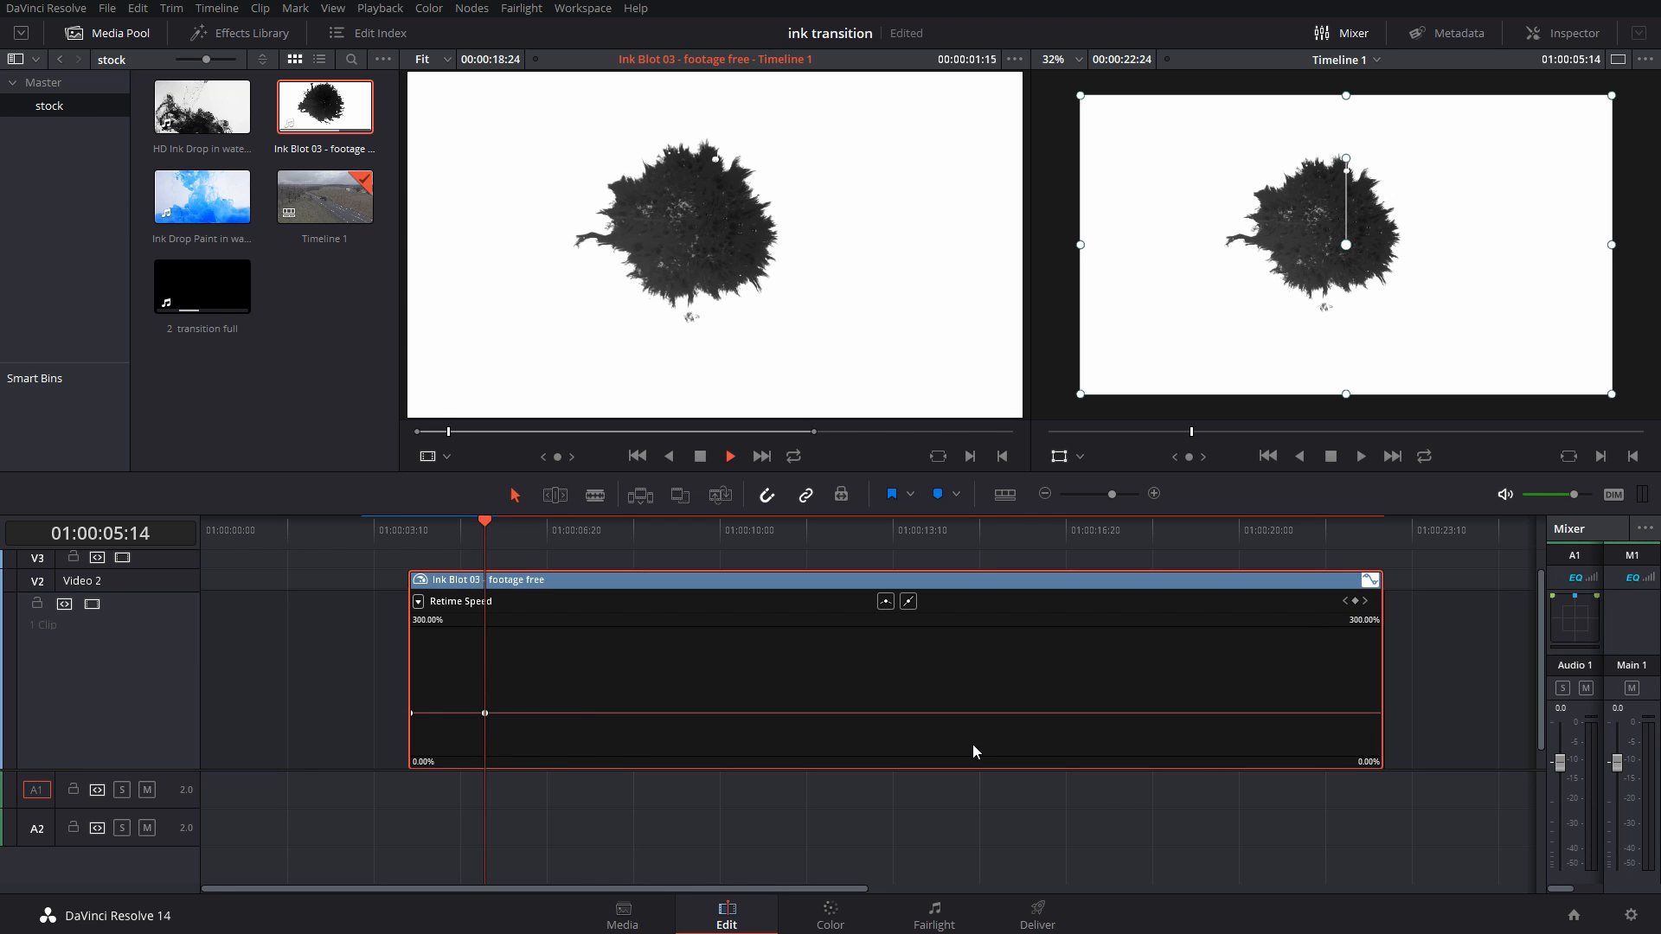
- Raise the ink blot's retime speed after the keyframe so the later part of the clip plays faster
{"action": "left_click_drag", "start_coordinate": [519, 542], "coordinate": [1015, 542]}
{"action": "left_click_drag", "start_coordinate": [989, 715], "coordinate": [865, 668]}
{"action": "left_click_drag", "start_coordinate": [849, 486], "coordinate": [781, 447]}
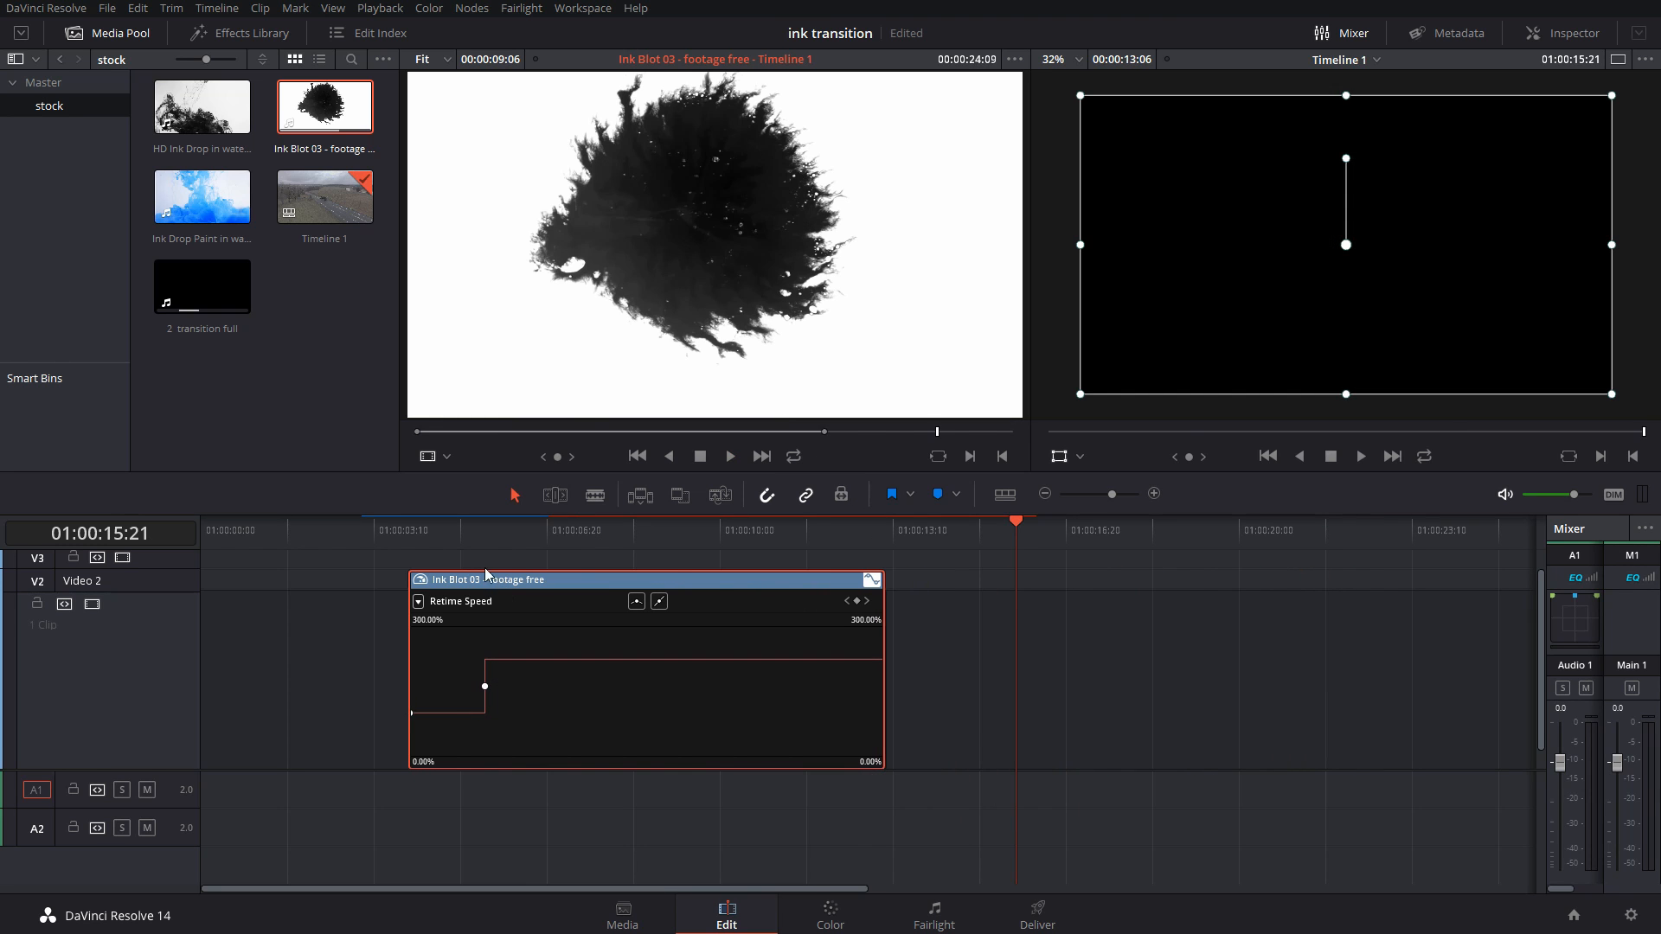
- Smooth the speed keyframe at 01:00:05:14 into an eased curve and play back the speed ramp
{"action": "left_click_drag", "start_coordinate": [478, 520], "coordinate": [486, 521]}
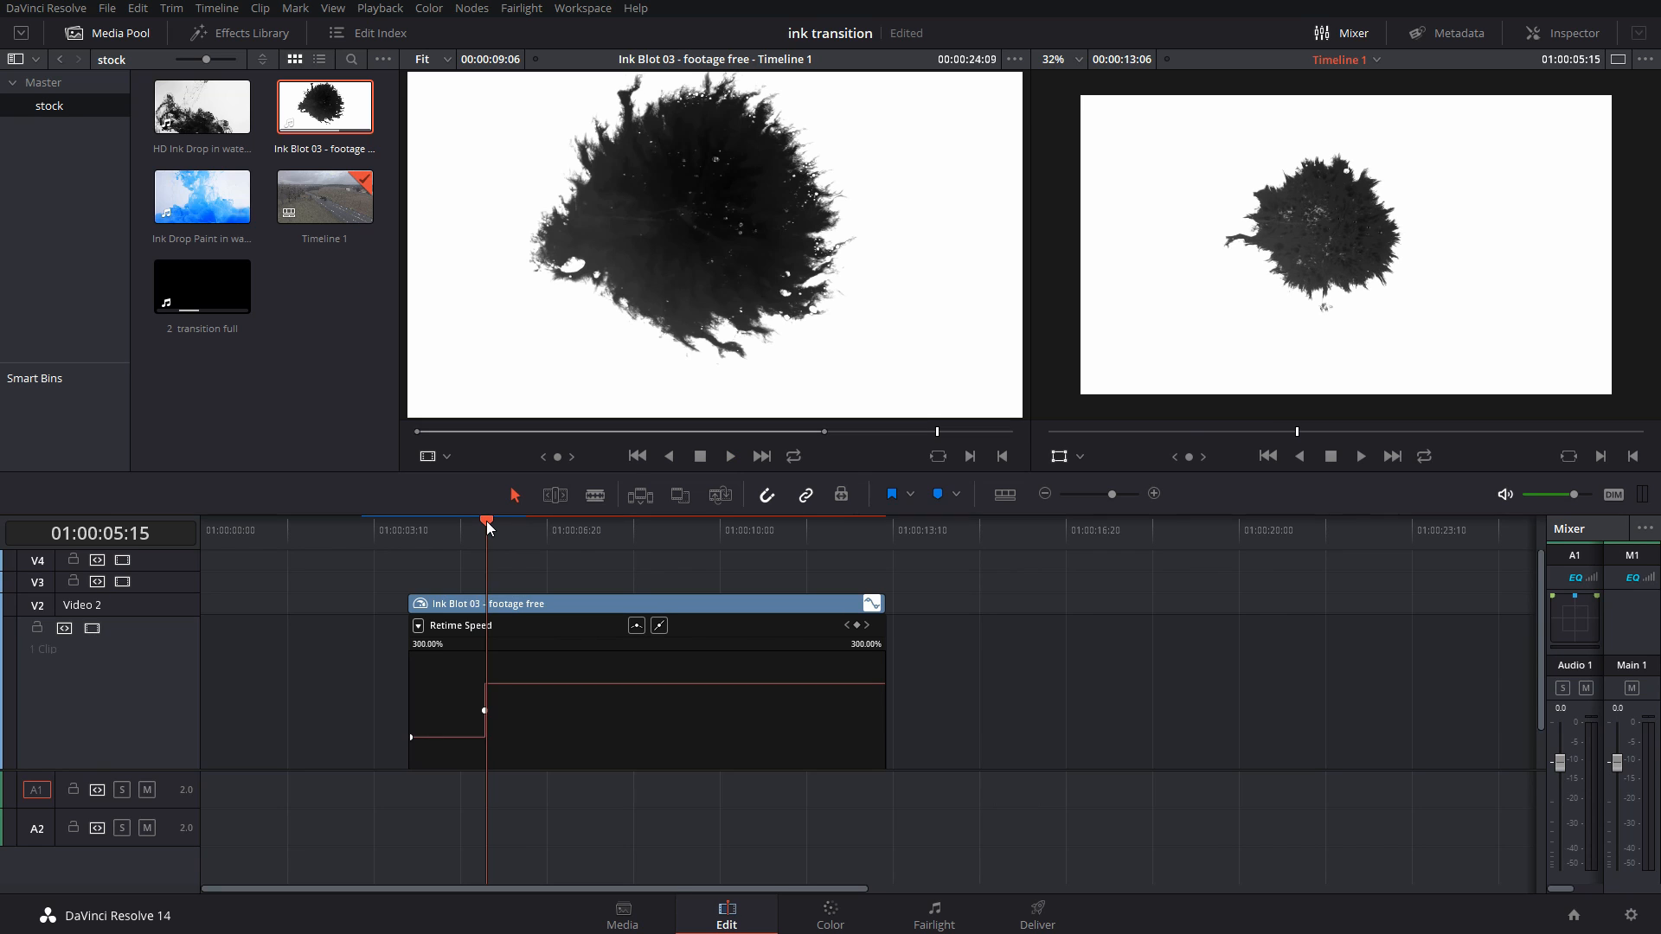
{"action": "left_click", "coordinate": [822, 630]}
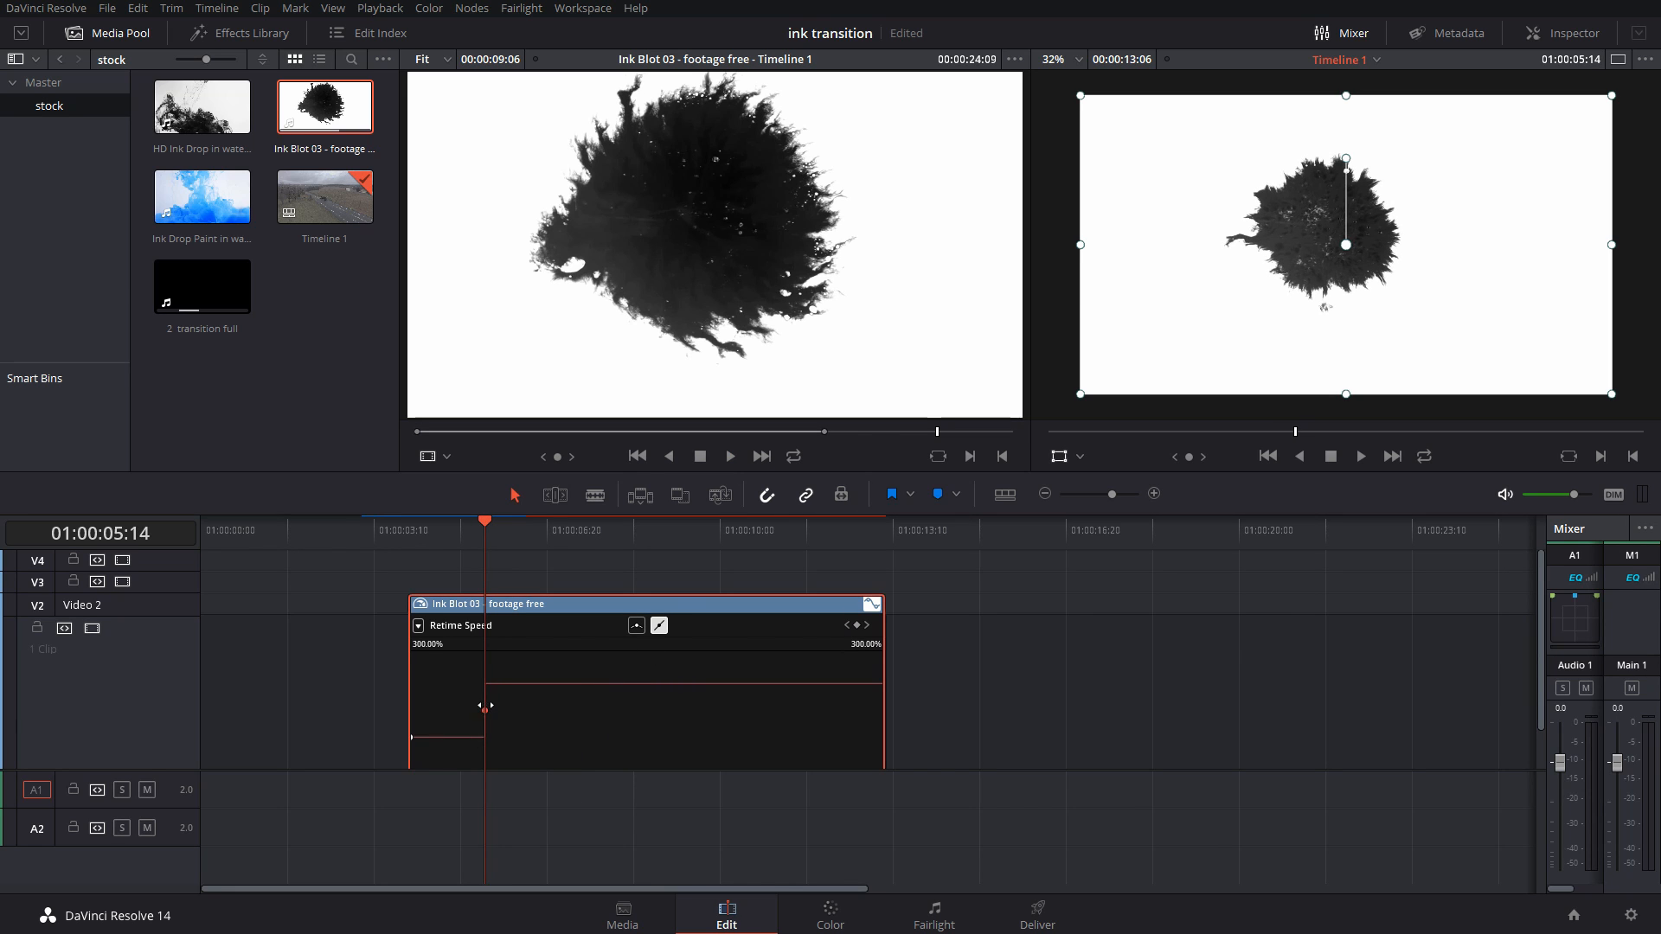
{"action": "left_click", "coordinate": [638, 625]}
{"action": "left_click_drag", "start_coordinate": [482, 525], "coordinate": [395, 535]}
{"action": "key", "text": "space"}
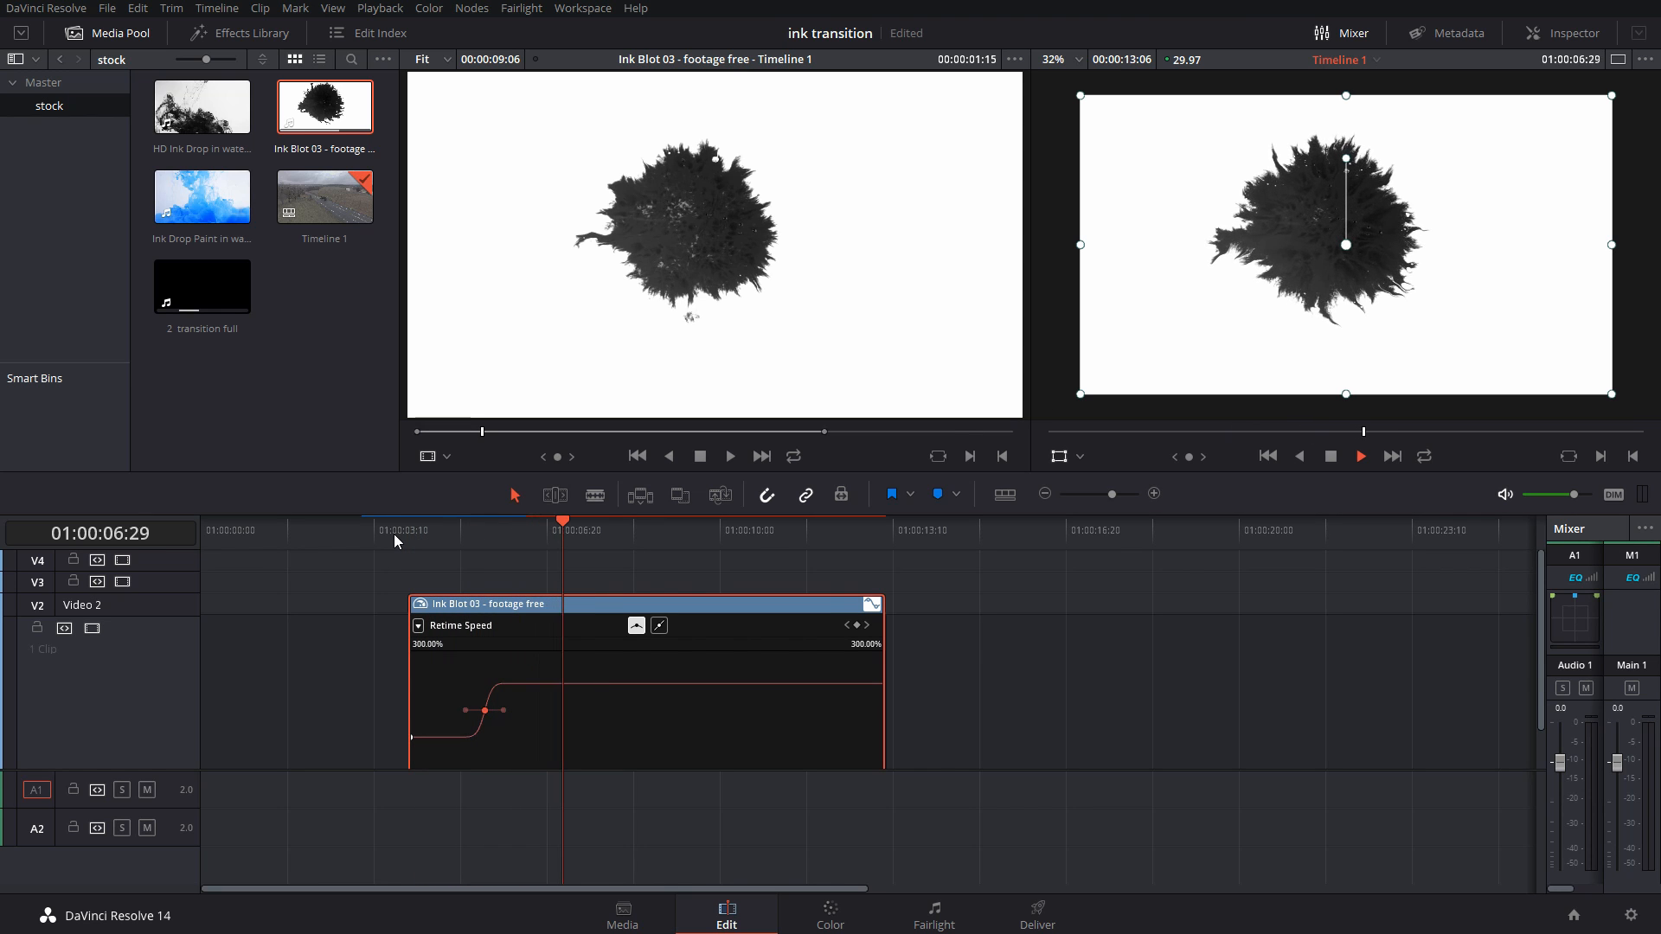
{"action": "key", "text": "space"}
- Raise the retime speed after the keyframe to 300% and play back the faster ramp
{"action": "left_click_drag", "start_coordinate": [649, 683], "coordinate": [618, 593]}
{"action": "left_click_drag", "start_coordinate": [481, 542], "coordinate": [440, 537]}
{"action": "key", "text": "space"}
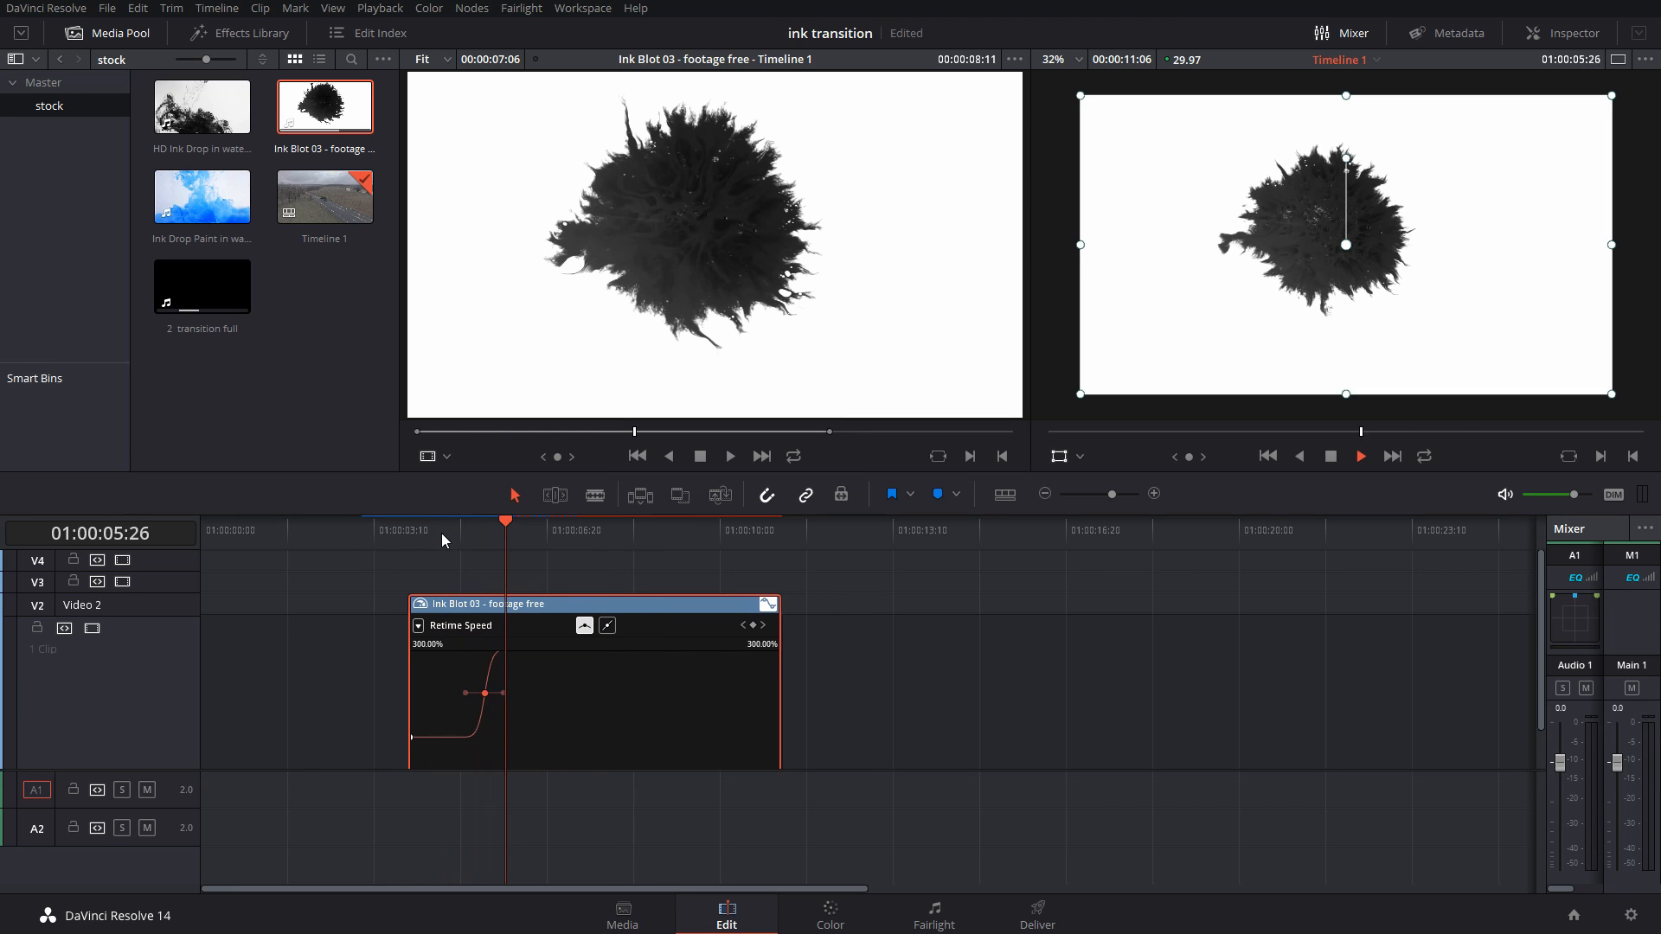
{"action": "key", "text": "space"}
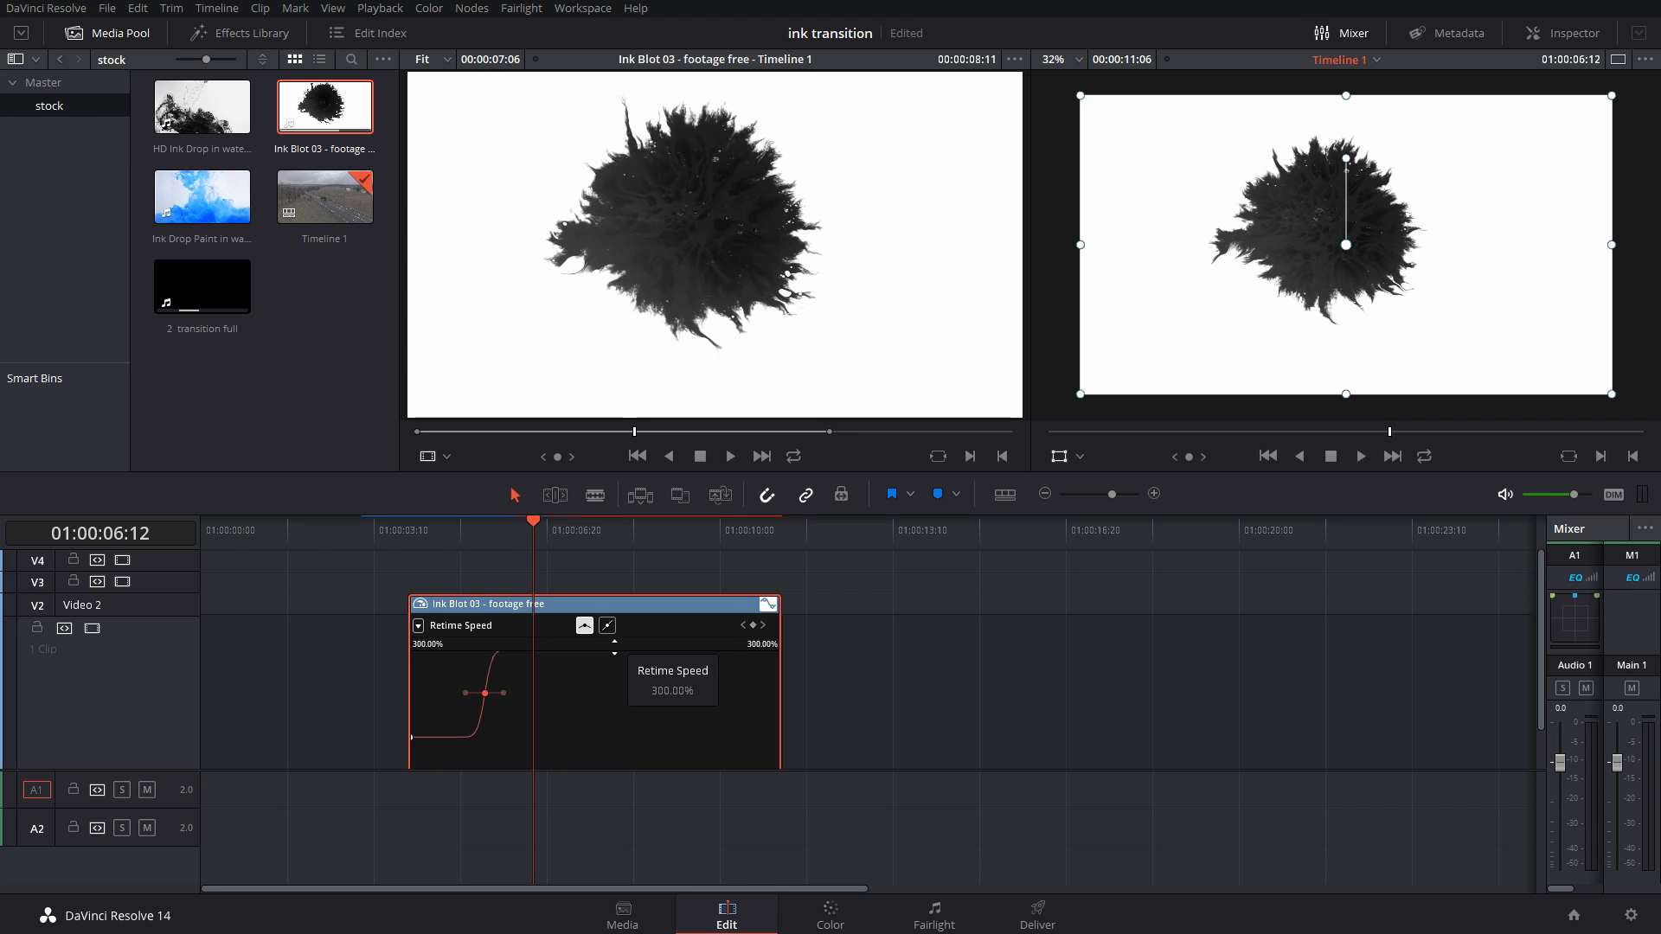
- Extend the retime graph's maximum to 1240%, raise the speed after the keyframe to about 628%, and play back the ramp
{"action": "scroll", "coordinate": [911, 636], "scroll_direction": "down", "scroll_amount": 3}
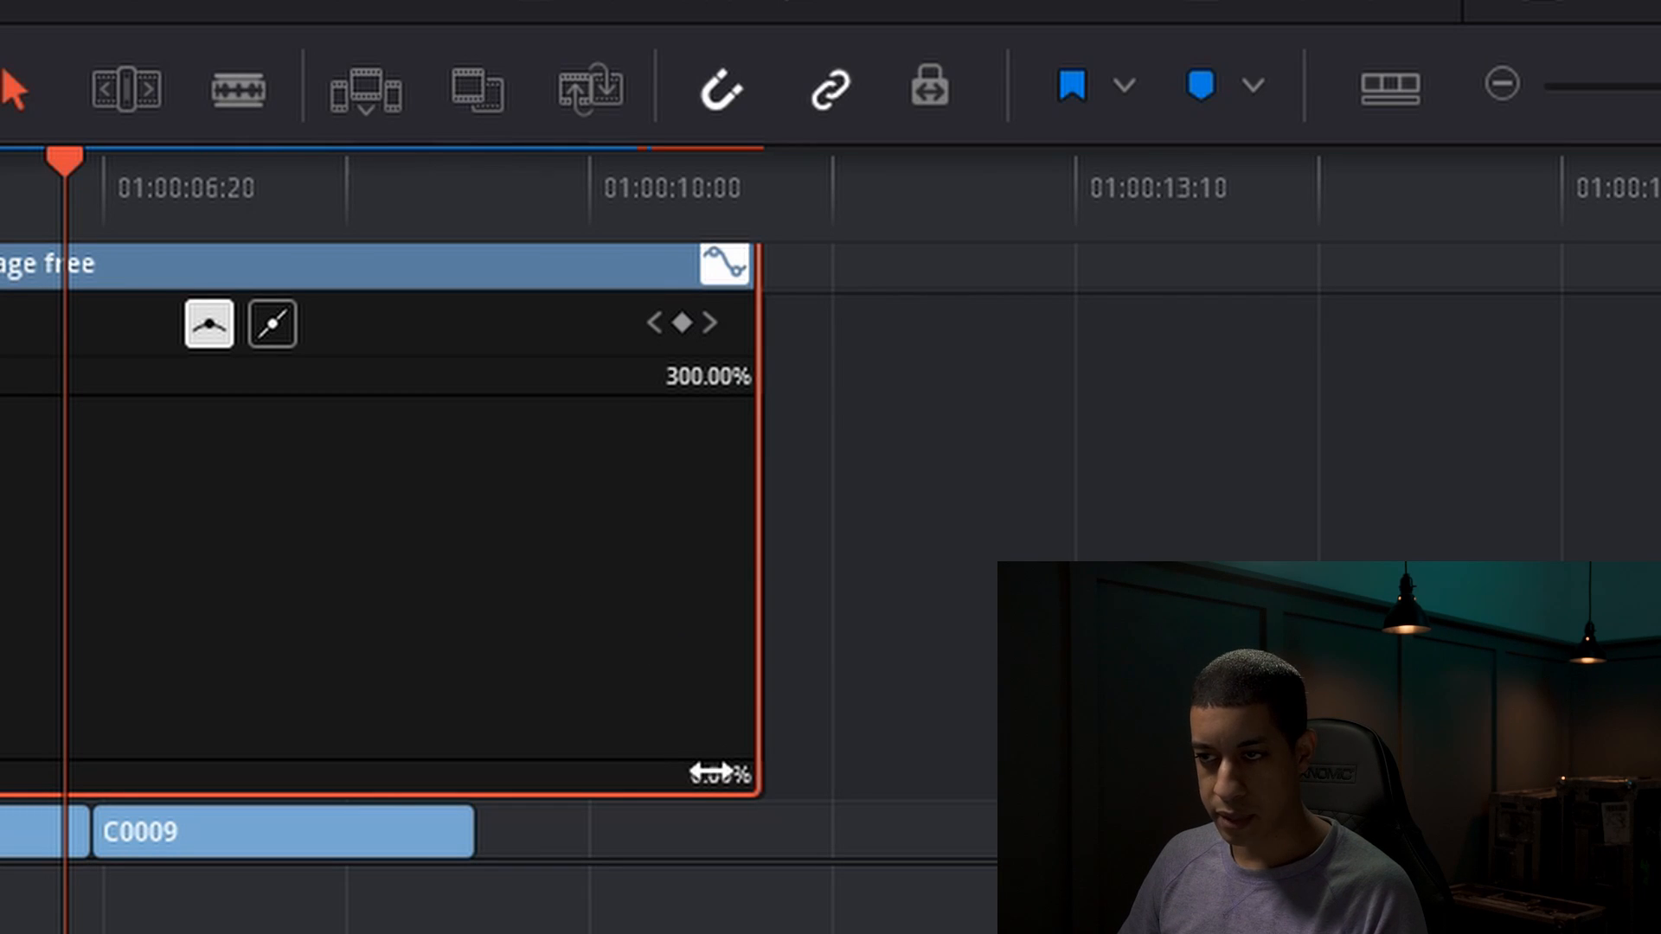
{"action": "mouse_move", "coordinate": [696, 379]}
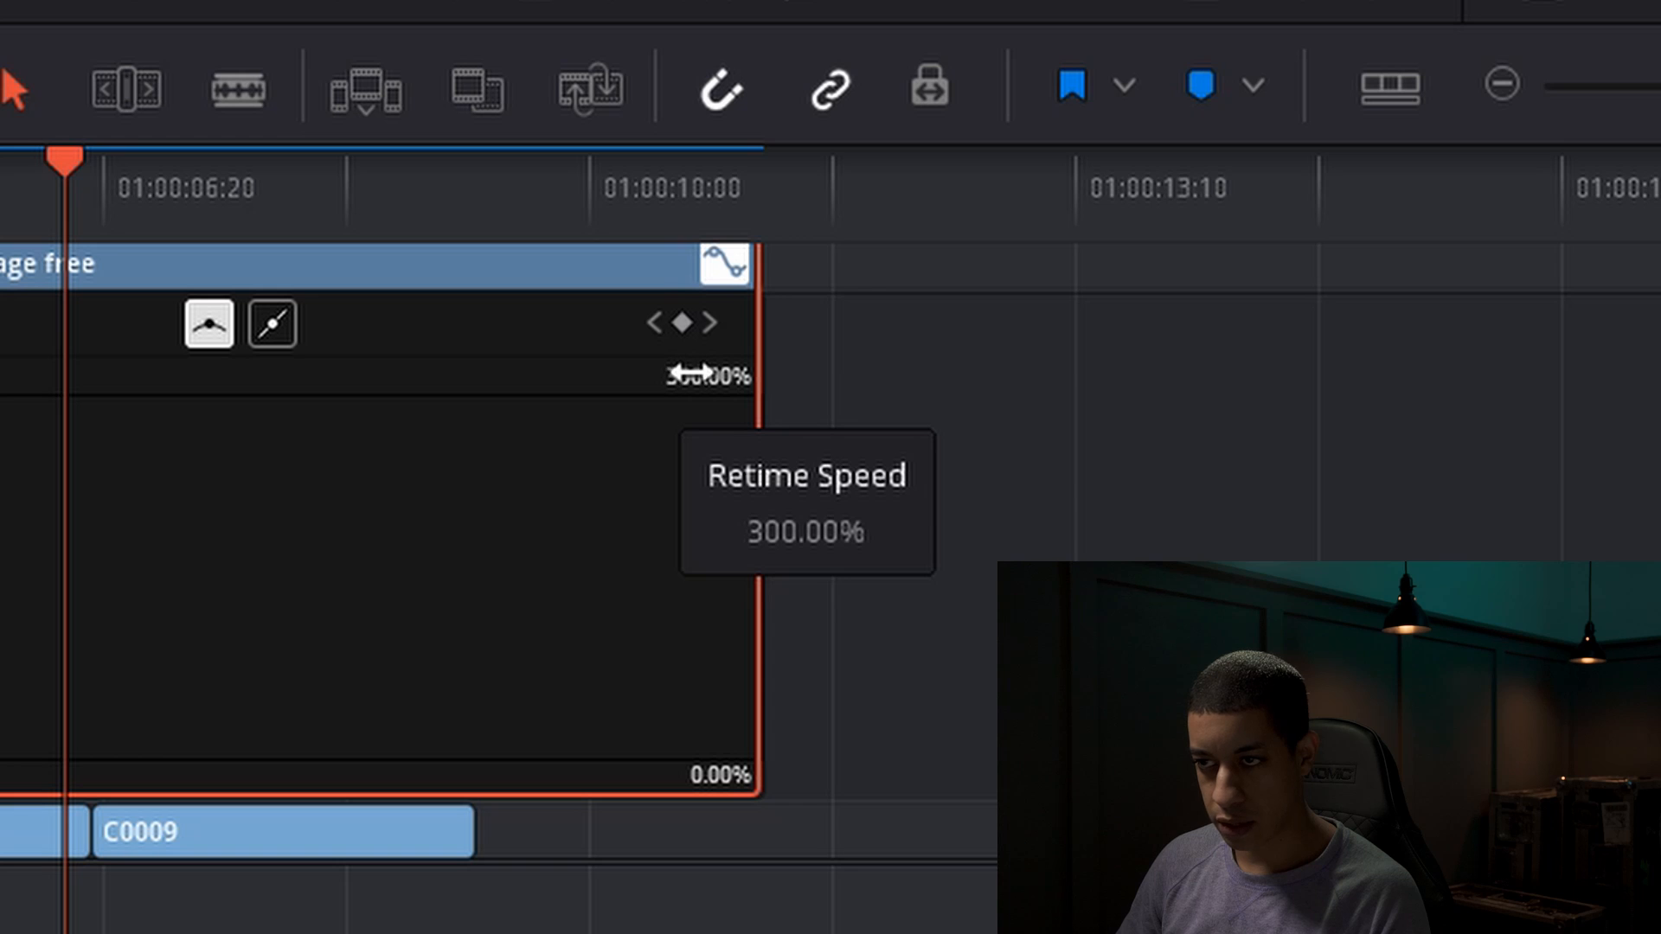
{"action": "left_click_drag", "start_coordinate": [700, 372], "coordinate": [1157, 341]}
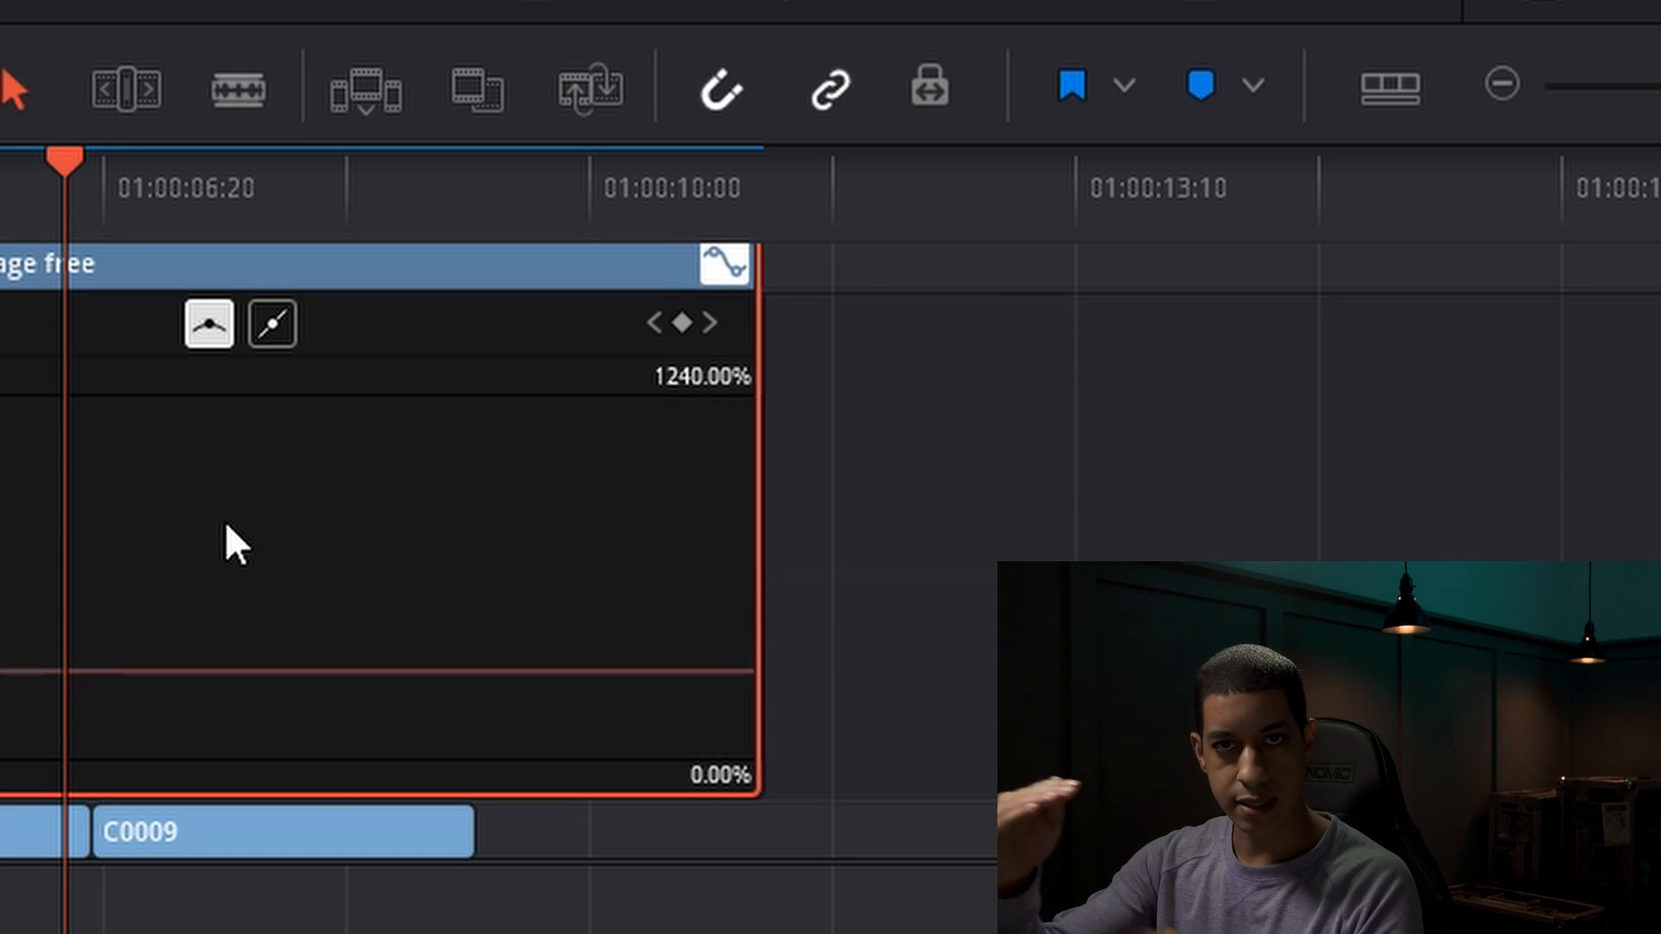
{"action": "mouse_move", "coordinate": [219, 666]}
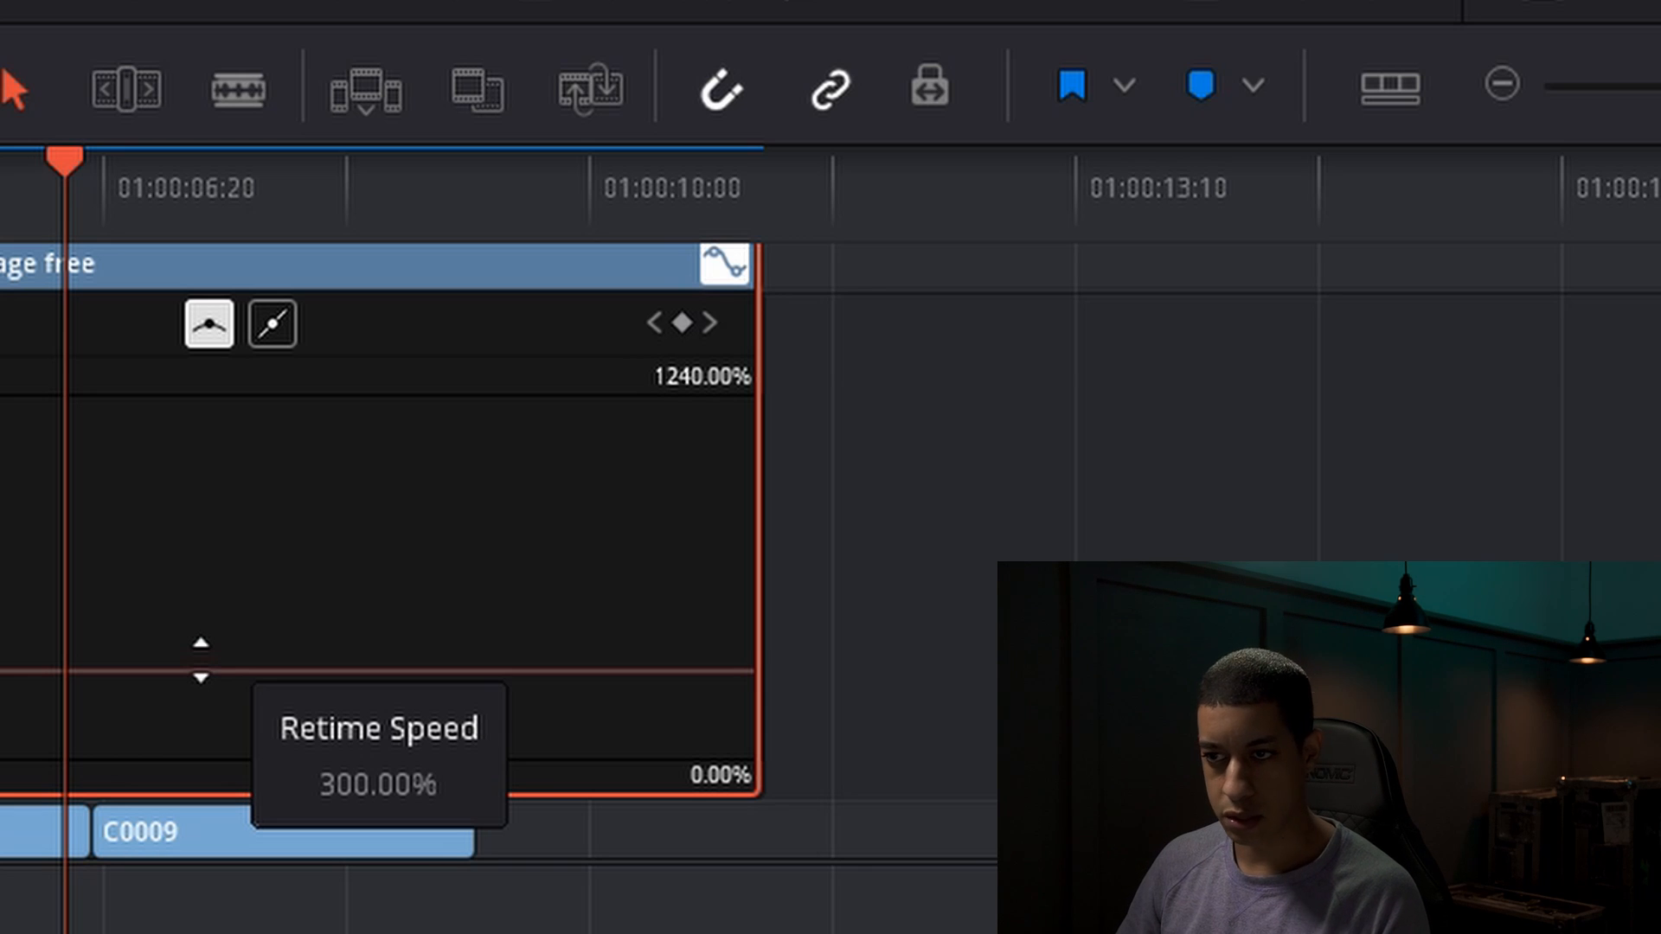
{"action": "mouse_move", "coordinate": [201, 661]}
{"action": "left_mouse_down"}
{"action": "mouse_move", "coordinate": [140, 446]}
{"action": "mouse_move", "coordinate": [33, 179]}
{"action": "left_mouse_up"}
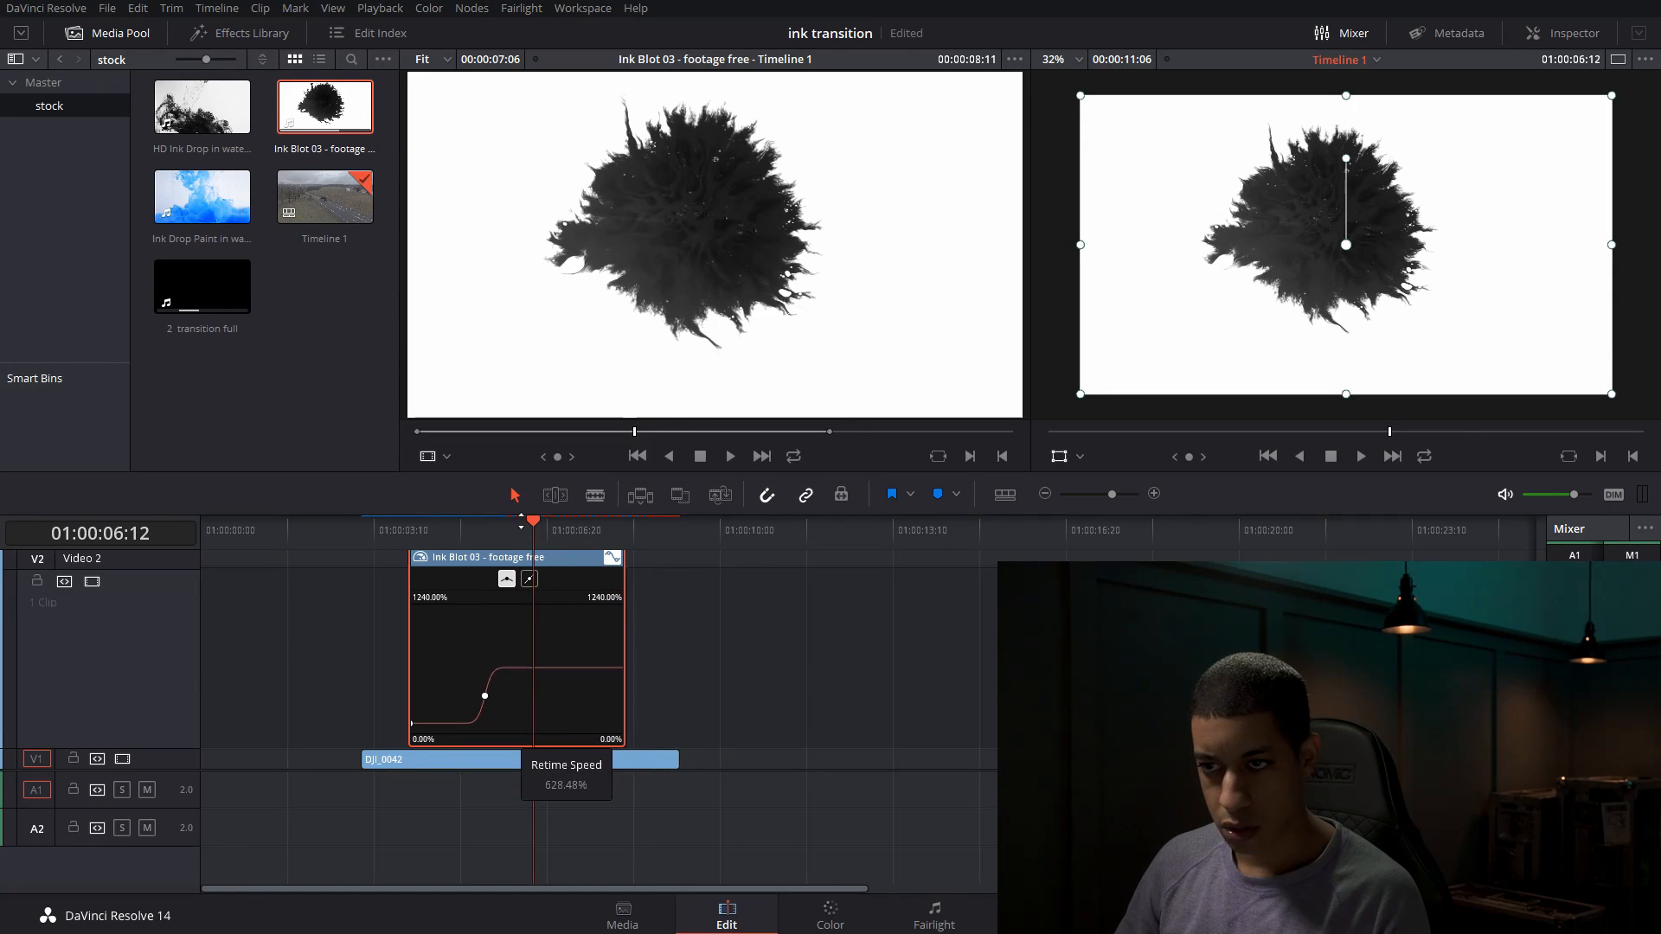
{"action": "left_click_drag", "start_coordinate": [498, 514], "coordinate": [464, 528]}
{"action": "key", "text": "space"}
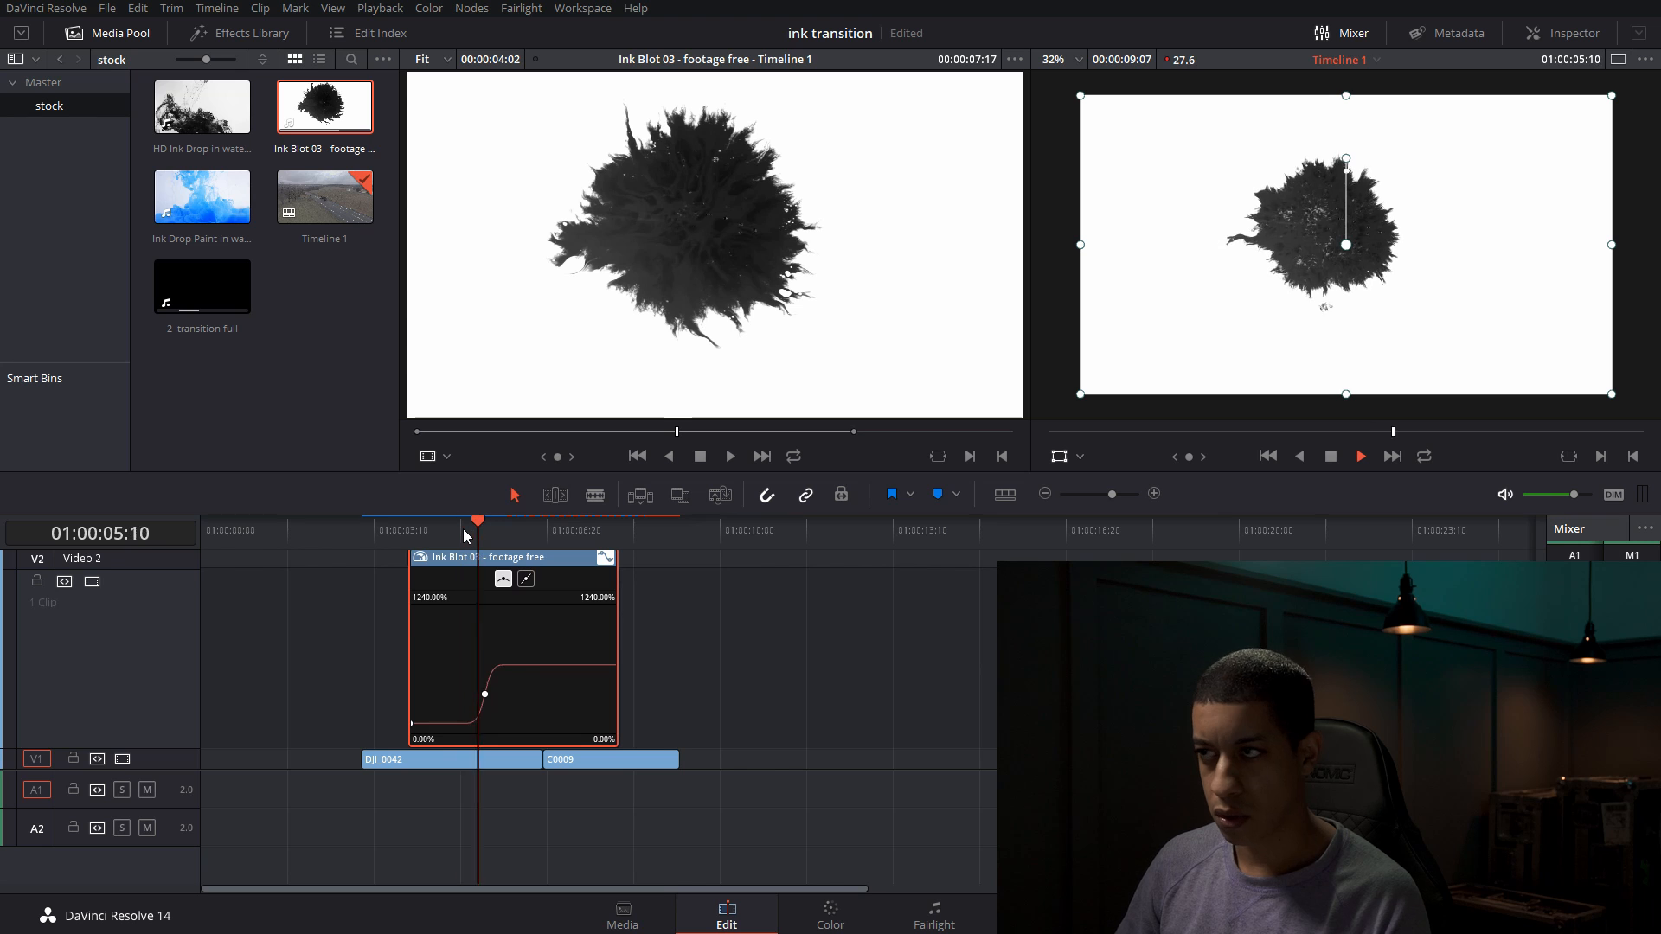
{"action": "key", "text": "space"}
- Raise the speed after the keyframe further, move the ink blot clip to start at about 01:00:05:05, and play it back
{"action": "mouse_move", "coordinate": [559, 665]}
{"action": "left_mouse_down"}
{"action": "mouse_move", "coordinate": [521, 488]}
{"action": "mouse_move", "coordinate": [486, 527]}
{"action": "mouse_move", "coordinate": [448, 528]}
{"action": "mouse_move", "coordinate": [486, 567]}
{"action": "mouse_move", "coordinate": [532, 557]}
{"action": "left_mouse_up"}
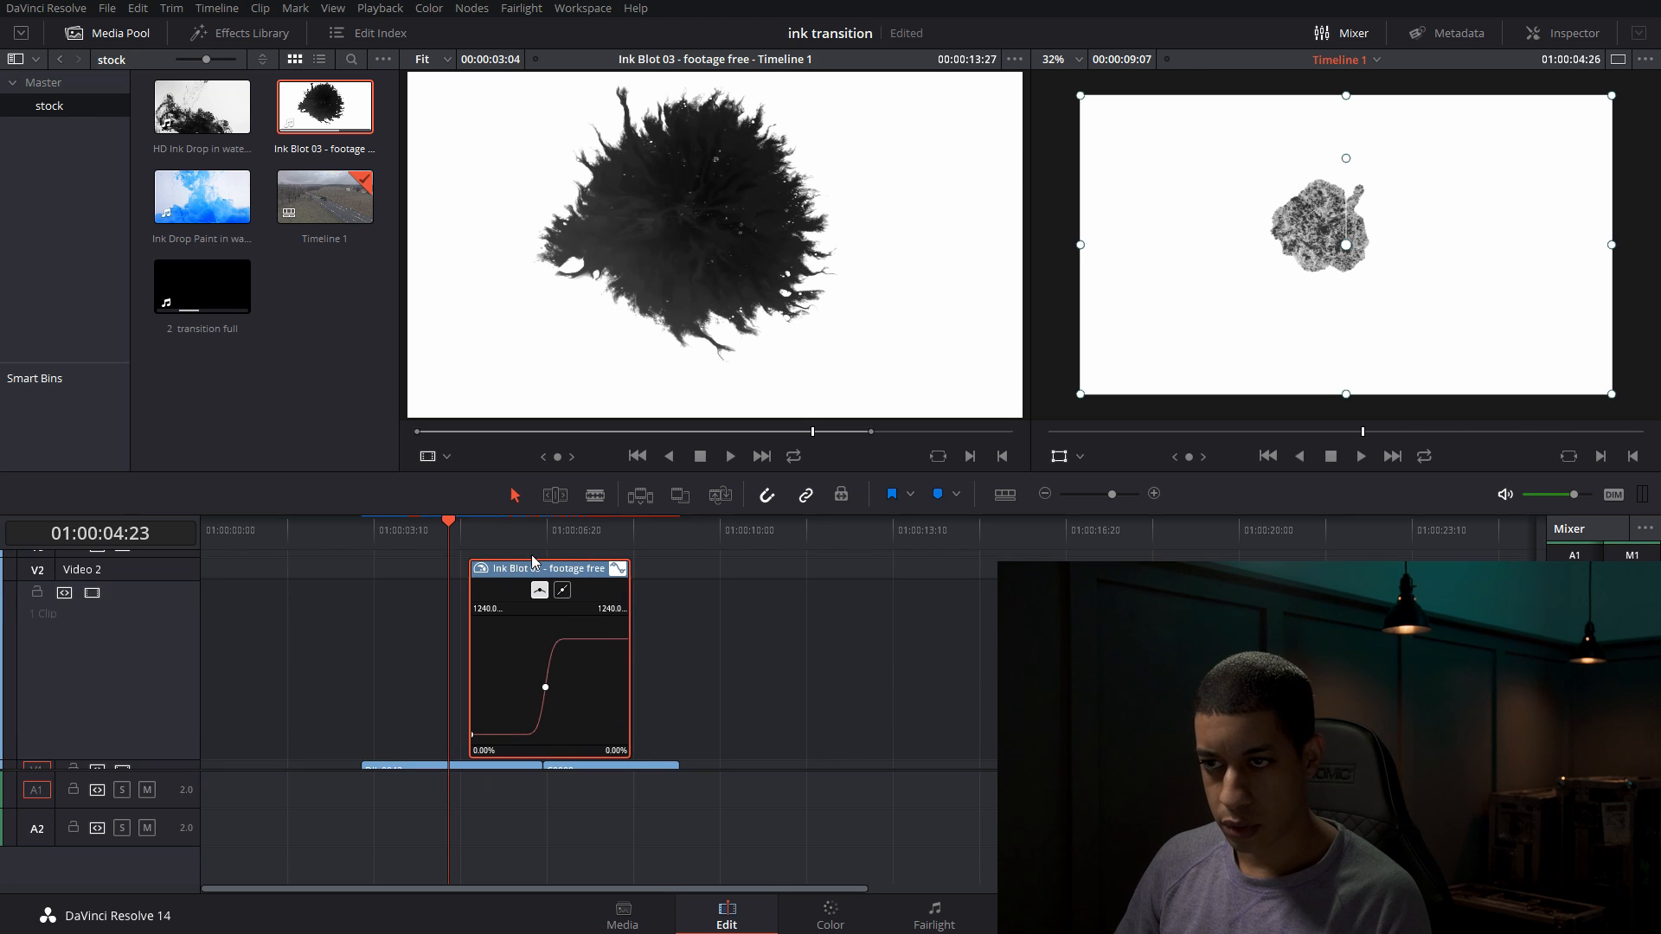
{"action": "left_click", "coordinate": [475, 545]}
{"action": "key", "text": "space"}
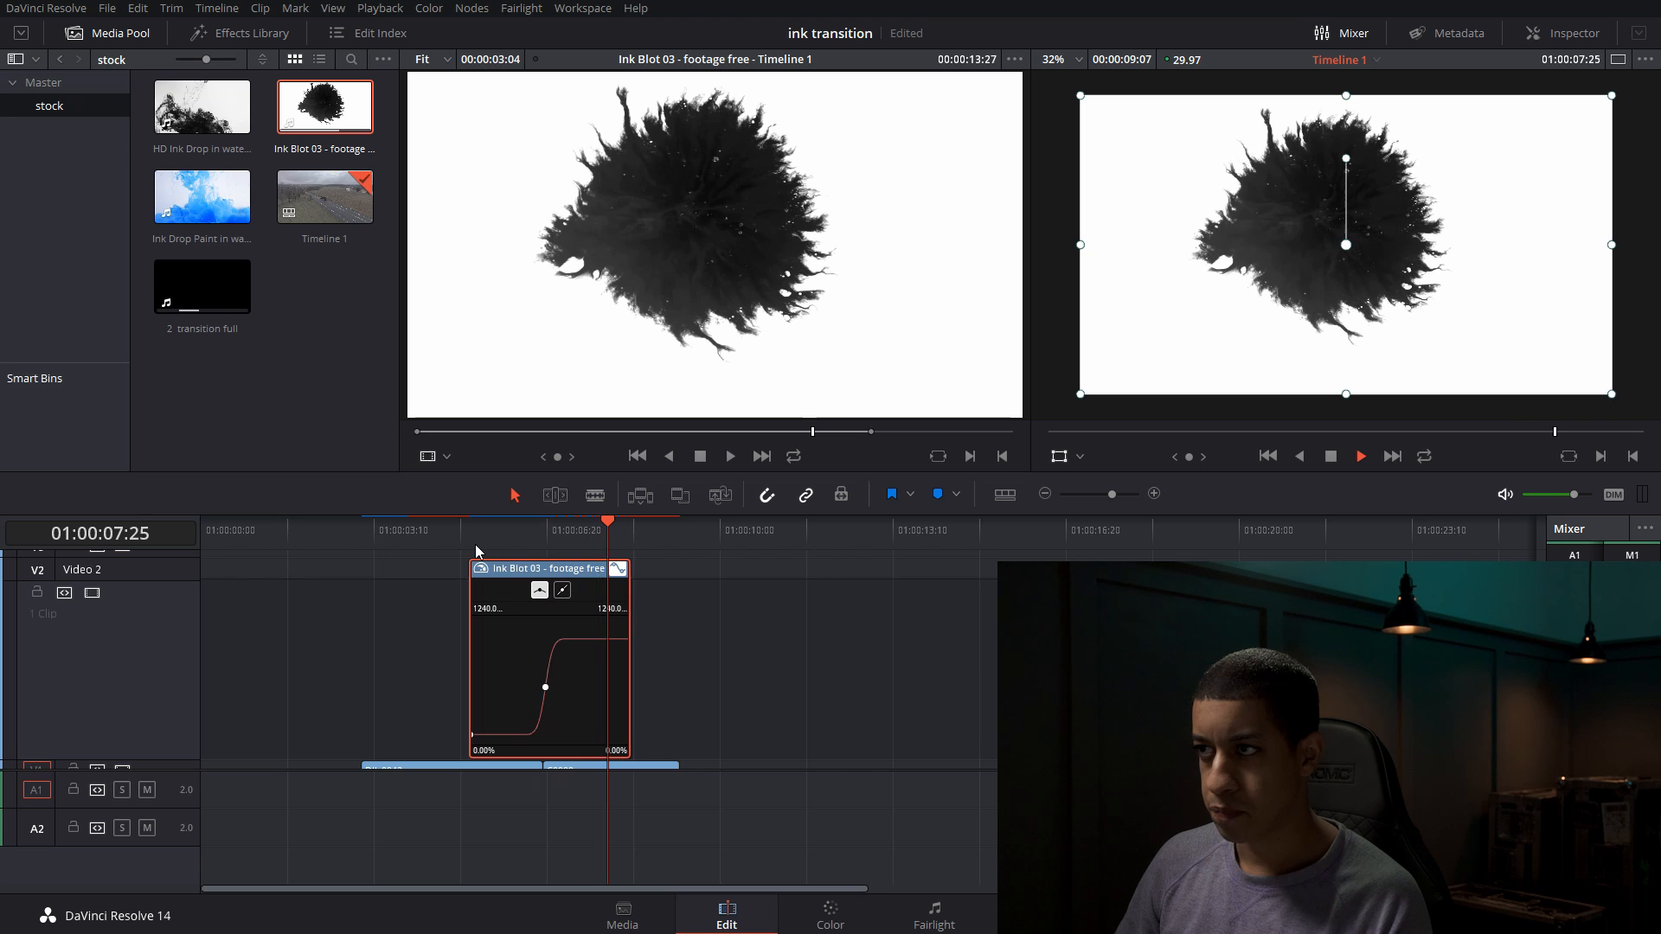
{"action": "key", "text": "space"}
- Extend the retime graph's maximum to 1600%, set the speed after the keyframe to about 1242%, and play back the clip
{"action": "left_click_drag", "start_coordinate": [616, 530], "coordinate": [609, 537]}
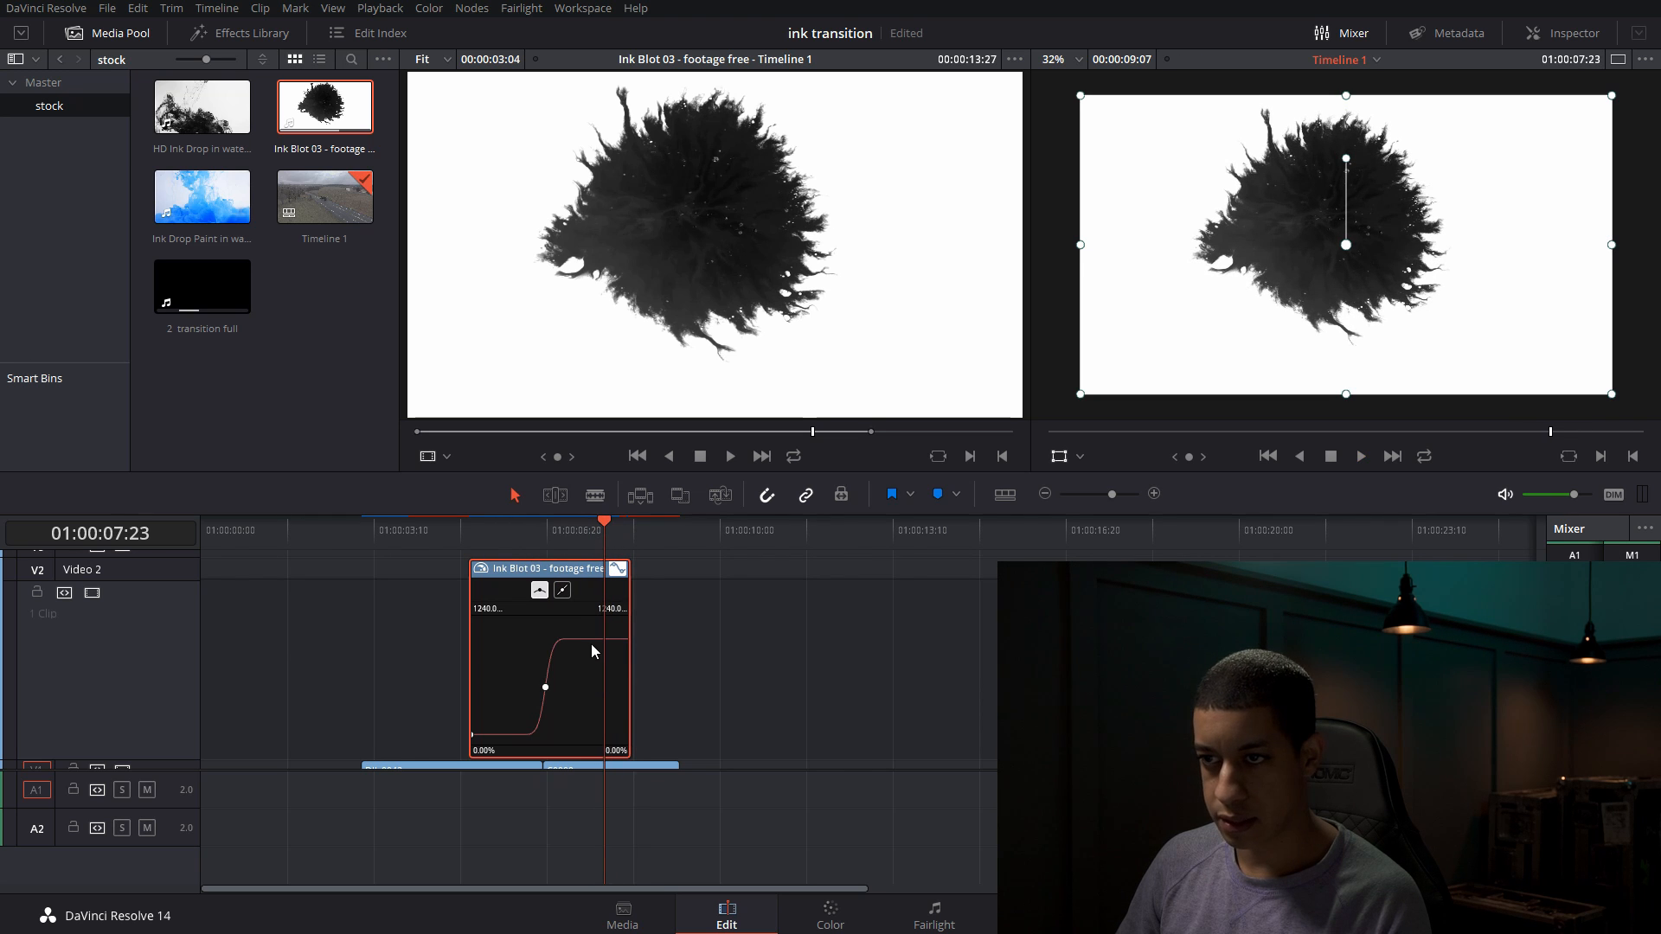
{"action": "left_click_drag", "start_coordinate": [591, 640], "coordinate": [572, 497]}
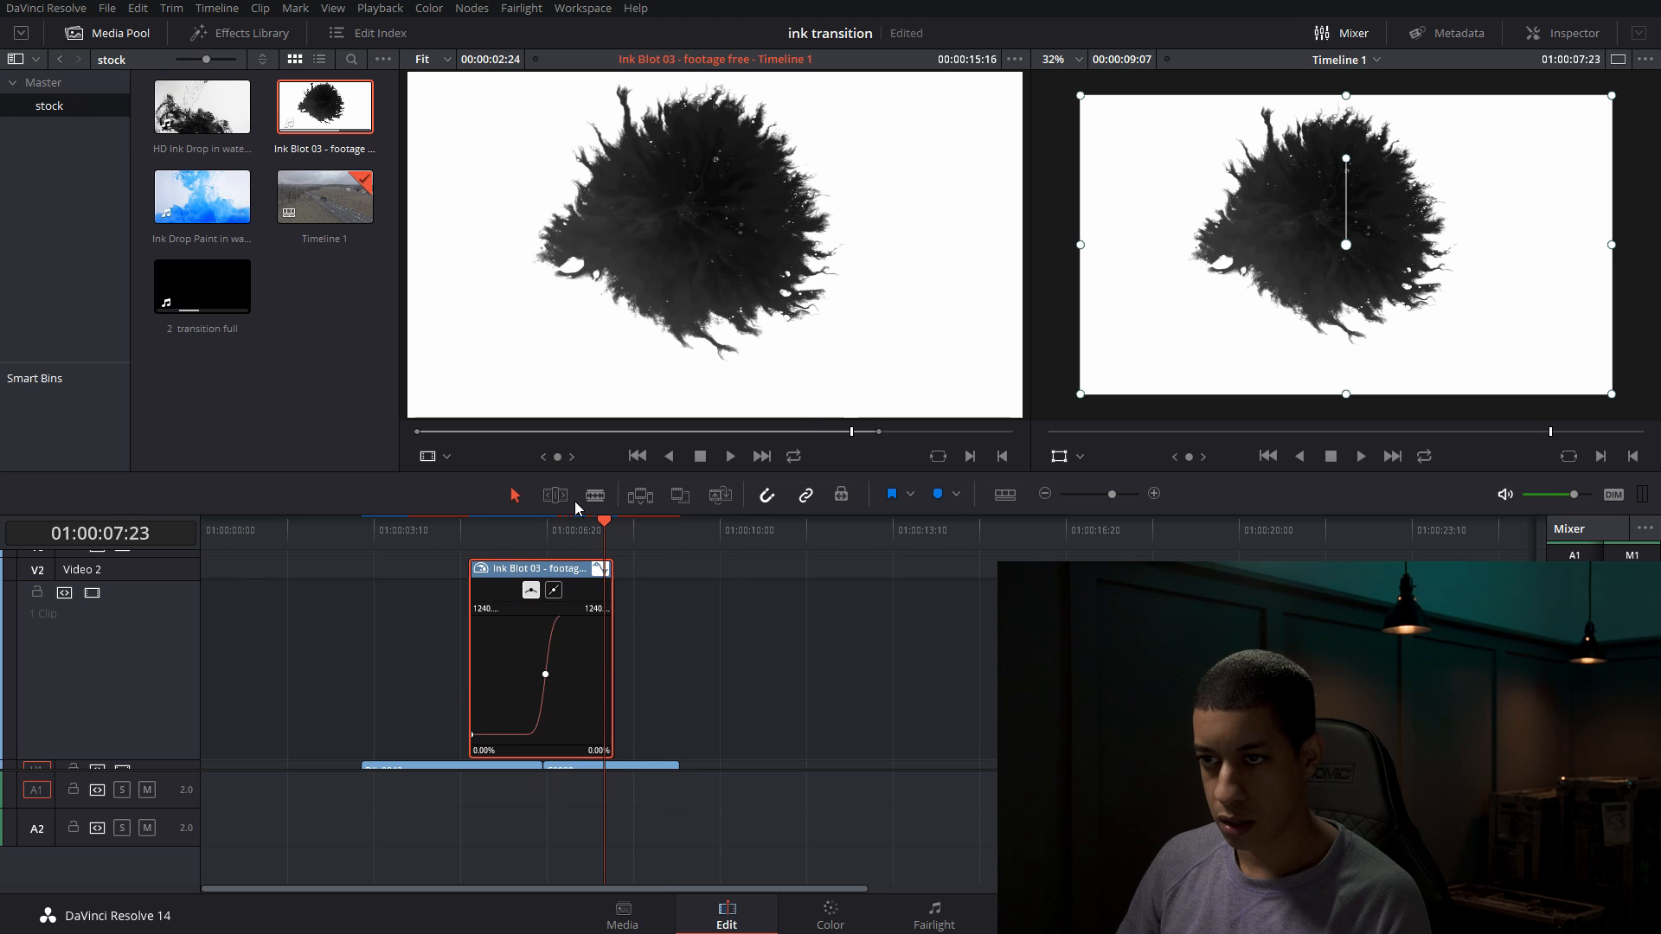
{"action": "left_click_drag", "start_coordinate": [597, 607], "coordinate": [603, 640]}
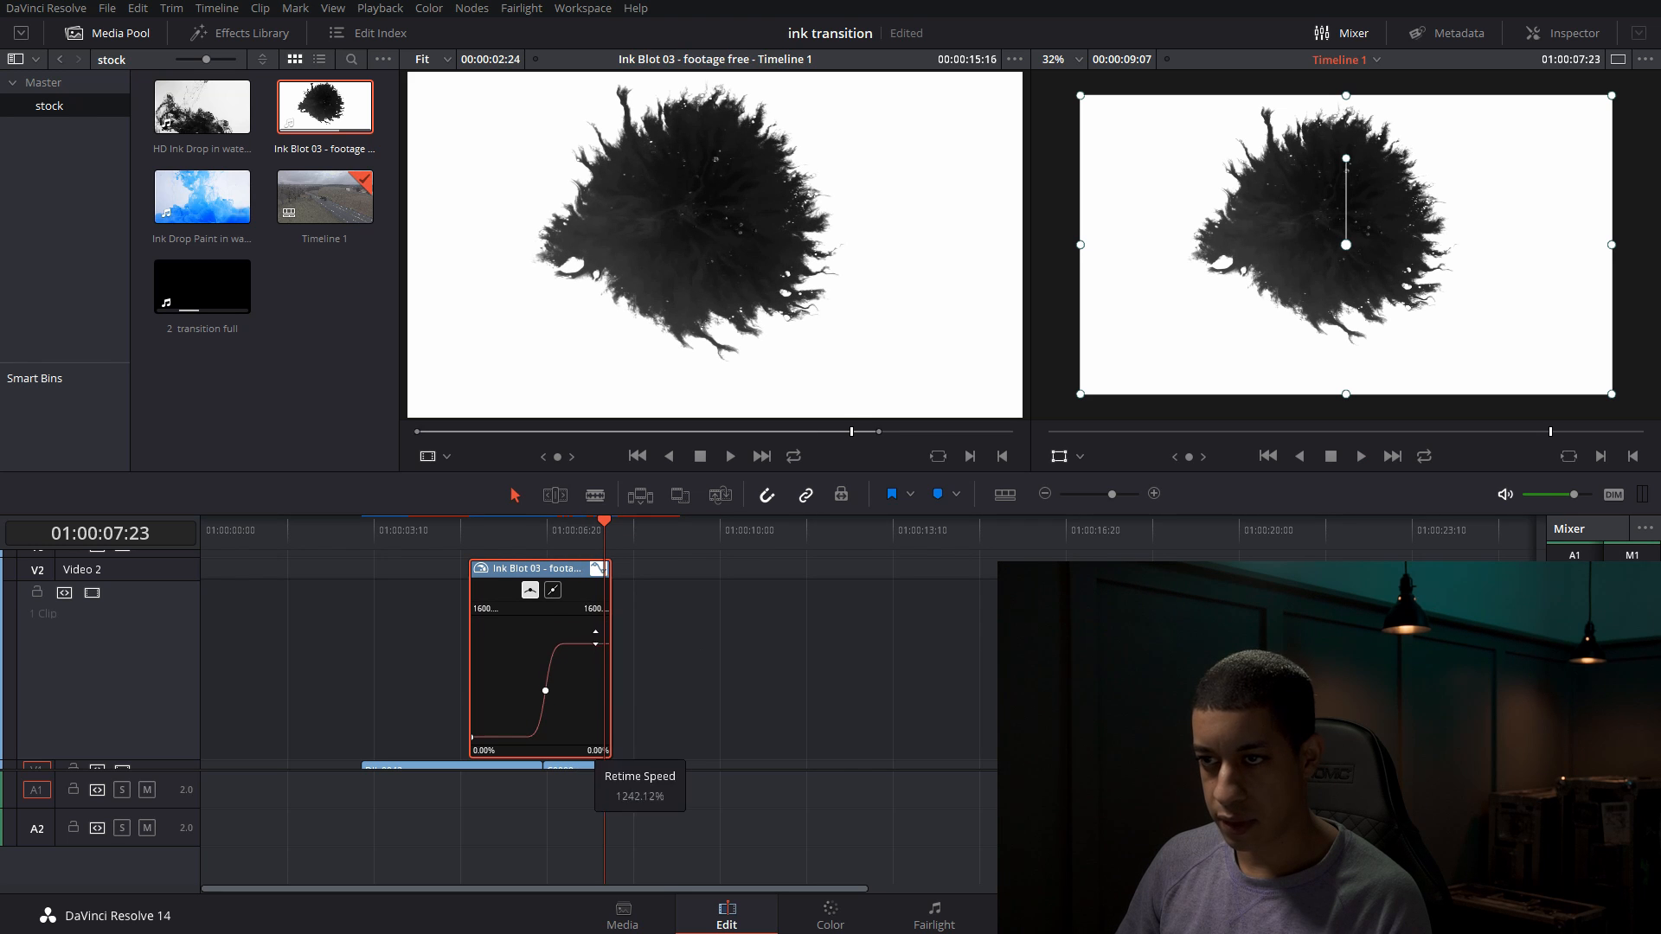
{"action": "left_click", "coordinate": [508, 533]}
{"action": "key", "text": "space"}
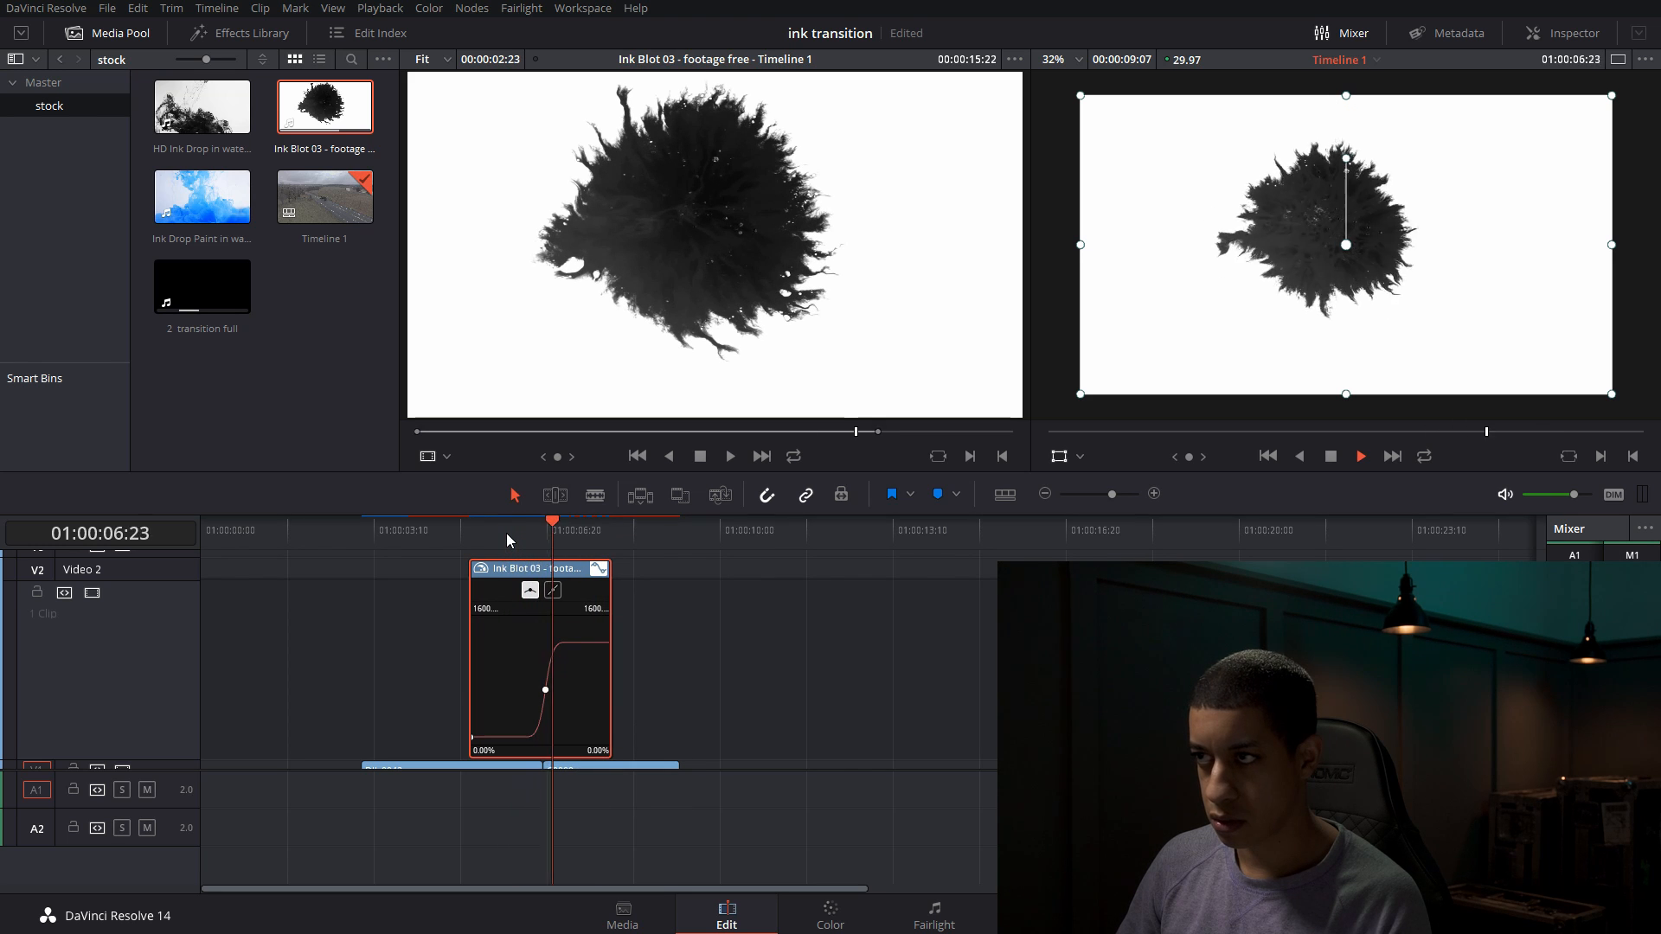
{"action": "key", "text": "space"}
- At 01:00:07:18, show the ink blot clip's properties and enlarge it in the frame to a zoom of about 2.593
{"action": "left_click", "coordinate": [609, 531]}
{"action": "left_click", "coordinate": [596, 531]}
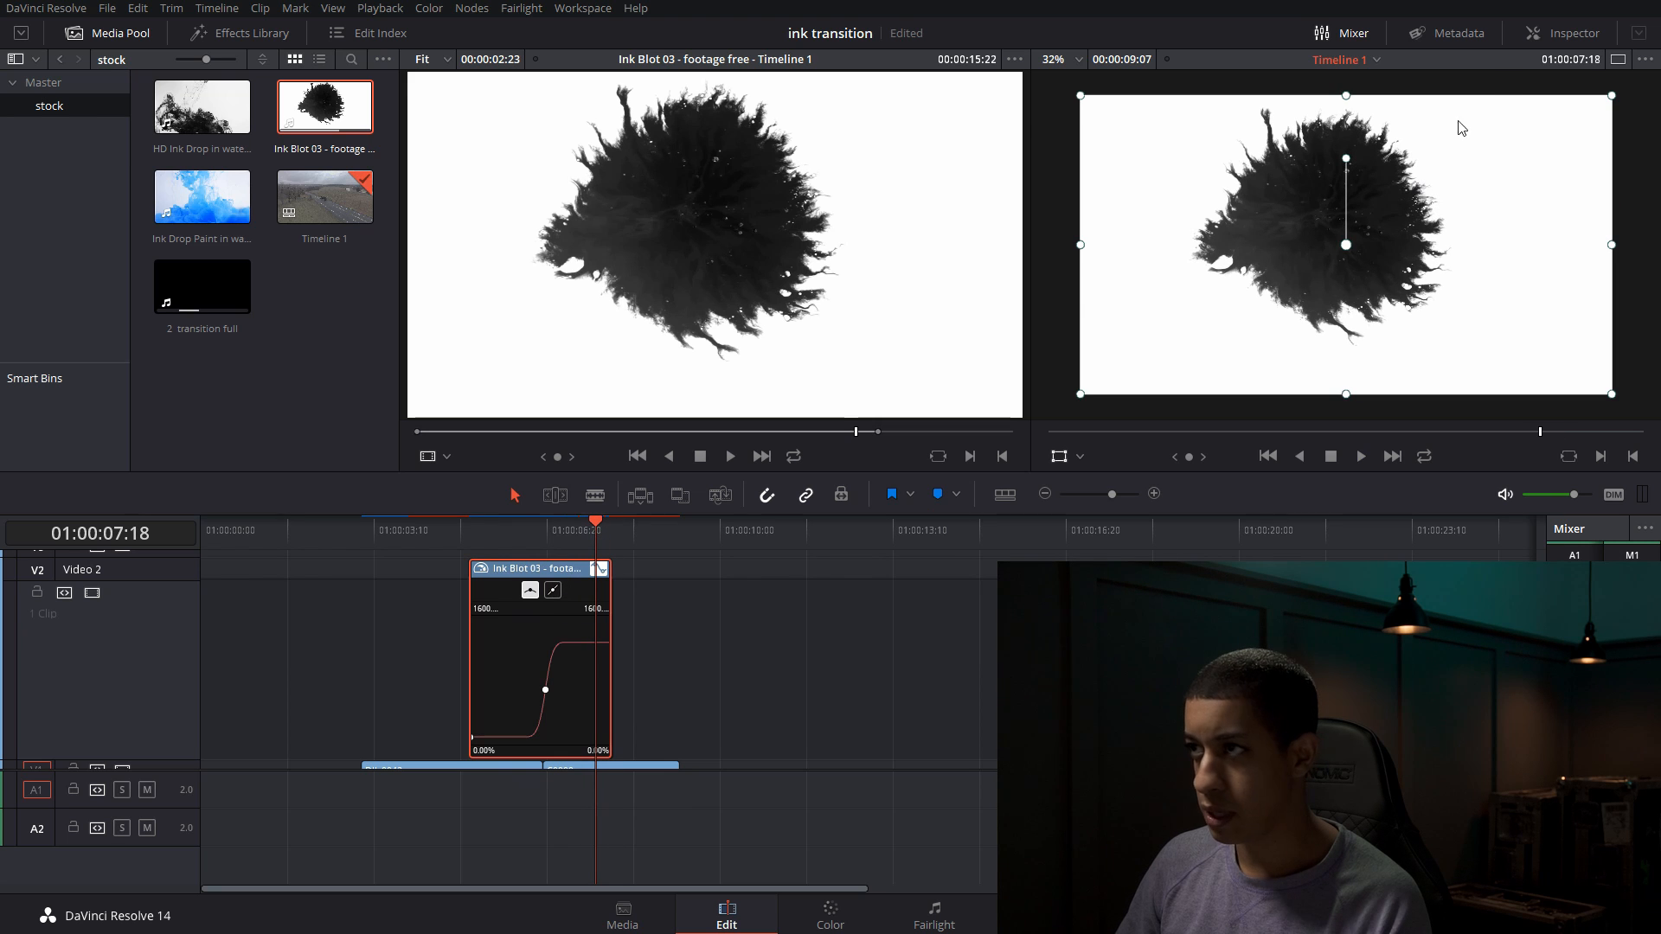
{"action": "left_click", "coordinate": [1563, 33]}
{"action": "scroll", "coordinate": [1029, 317], "scroll_direction": "down", "scroll_amount": 1}
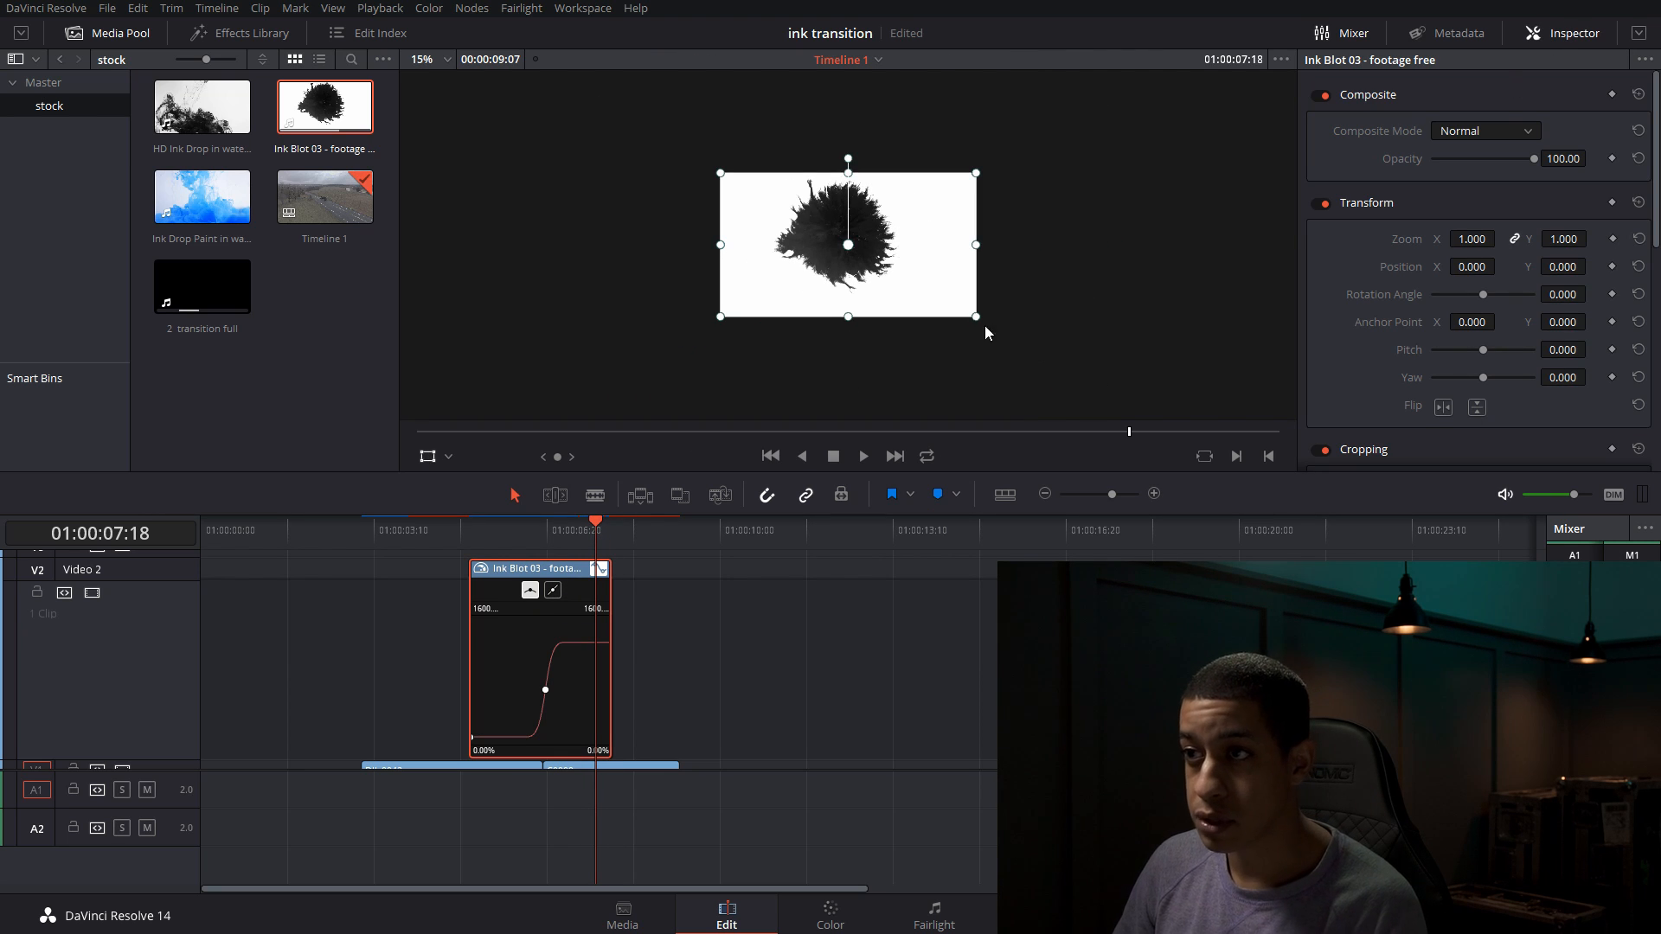
{"action": "left_click_drag", "start_coordinate": [975, 318], "coordinate": [1161, 428]}
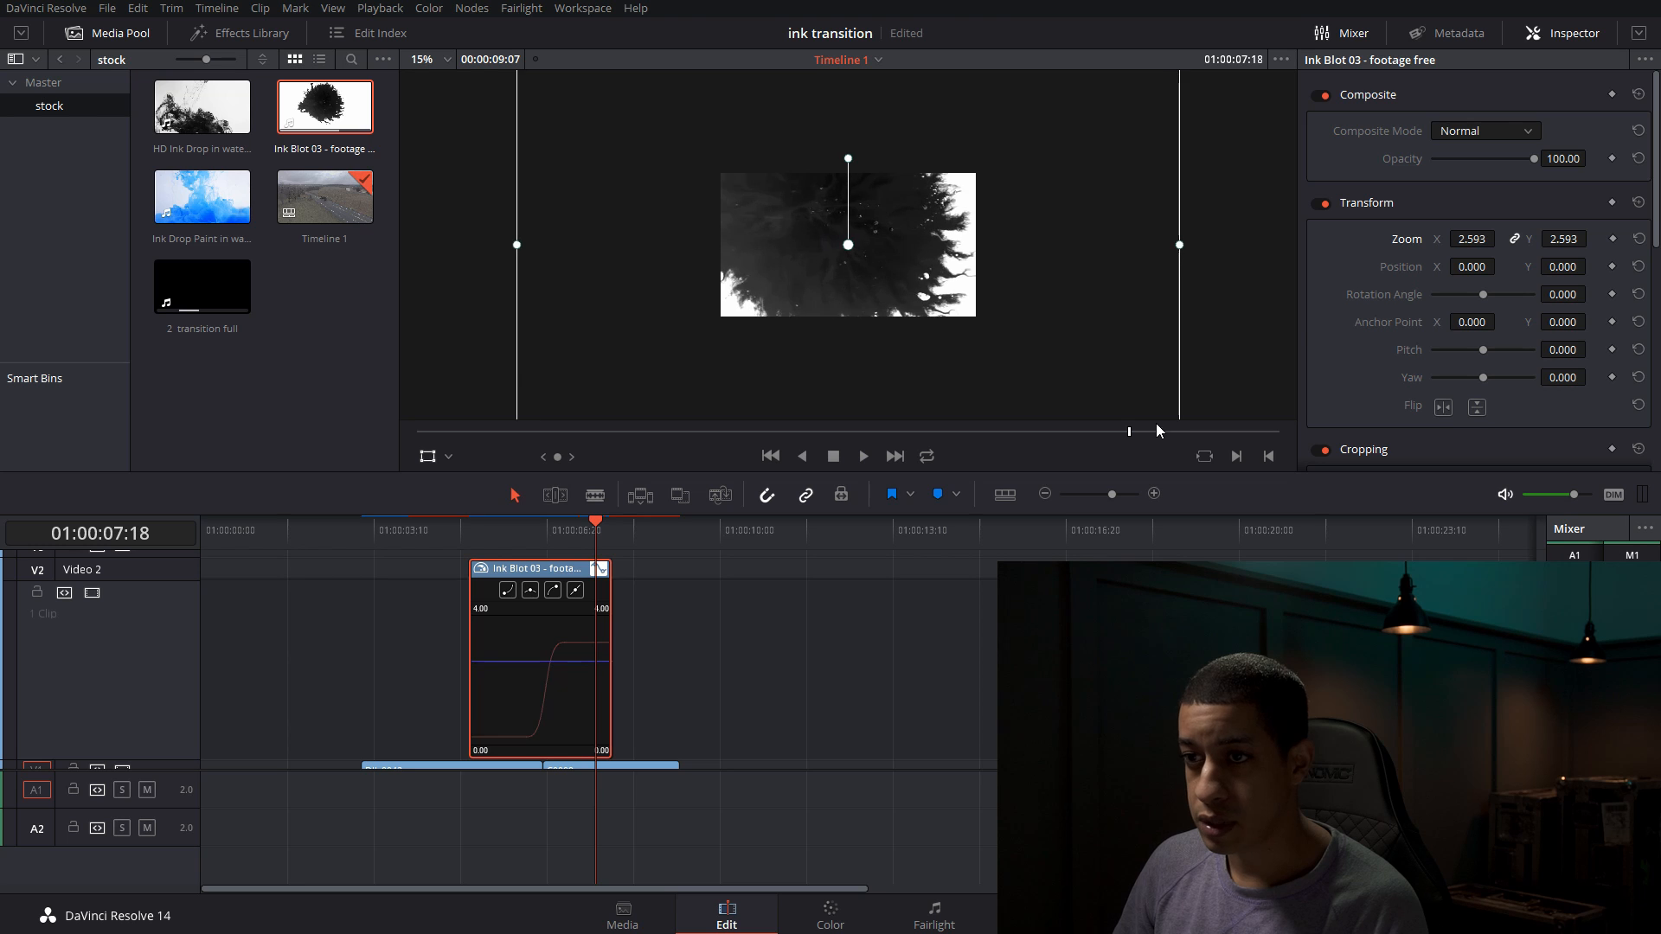
- Enlarge the ink blot clip to a zoom of about 2.866 and reposition it to about X 198.781, Y -159.794 to fill the frame
{"action": "left_click_drag", "start_coordinate": [929, 255], "coordinate": [948, 268]}
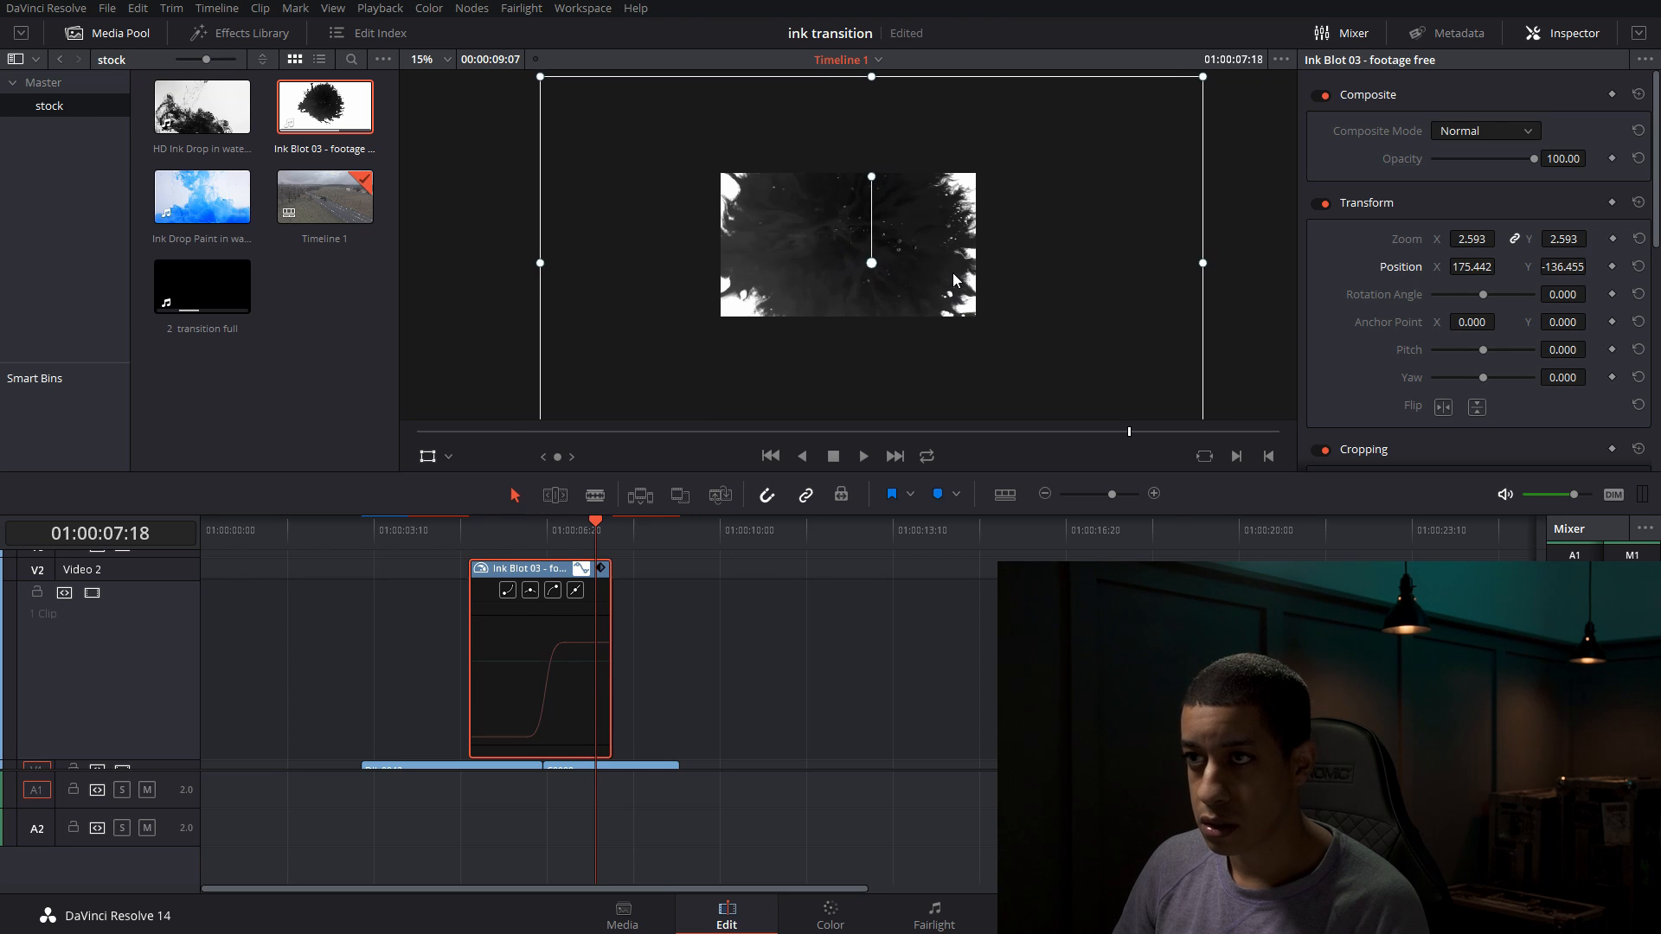
{"action": "scroll", "coordinate": [952, 259], "scroll_direction": "down", "scroll_amount": 2}
{"action": "left_click_drag", "start_coordinate": [1046, 360], "coordinate": [1066, 370]}
{"action": "left_click_drag", "start_coordinate": [874, 242], "coordinate": [877, 249]}
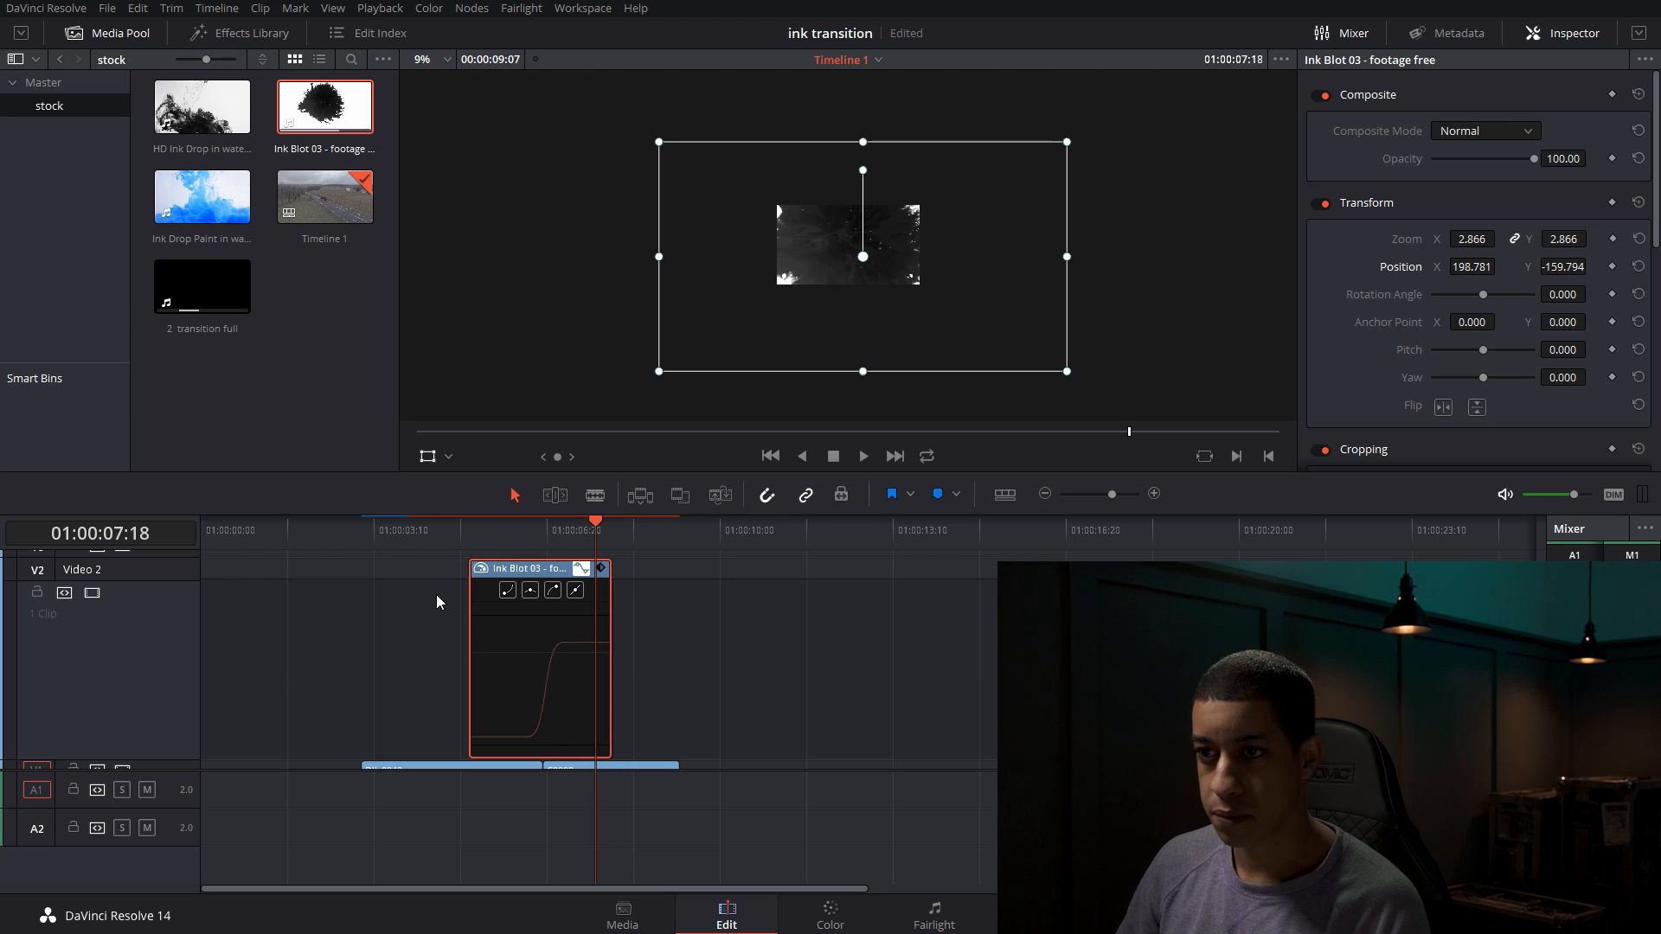
- Play back the enlarged ink blot clip from 01:00:05:05 and hide its retime curve in the timeline
{"action": "left_click", "coordinate": [523, 540]}
{"action": "left_click", "coordinate": [469, 541]}
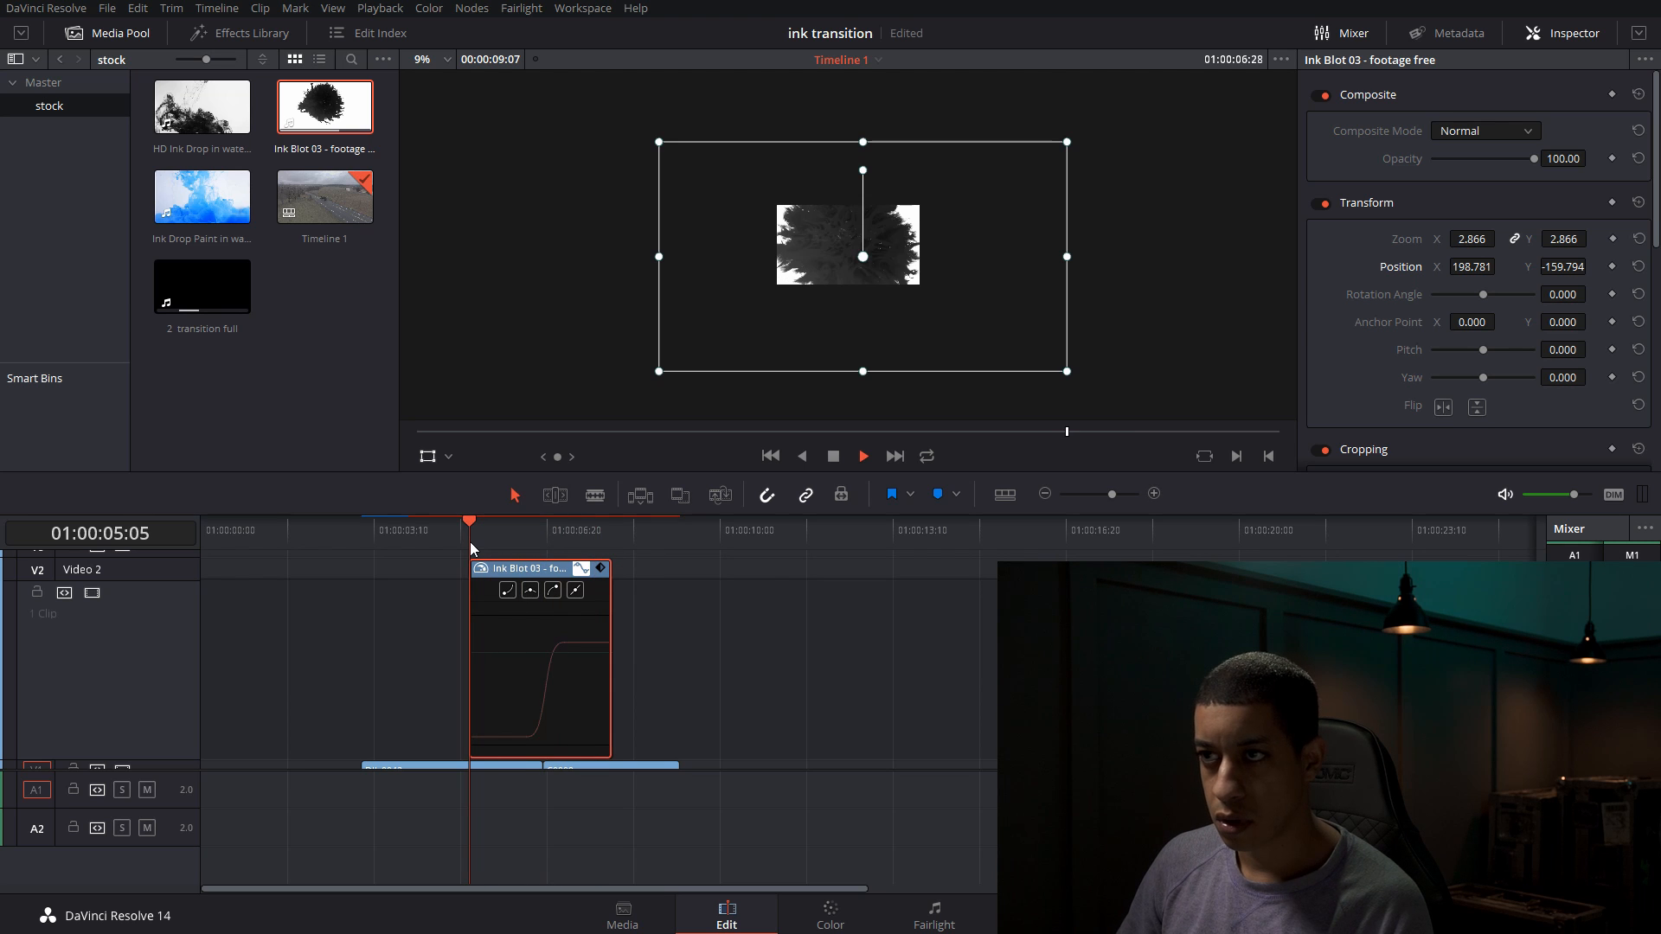
{"action": "key", "text": "space"}
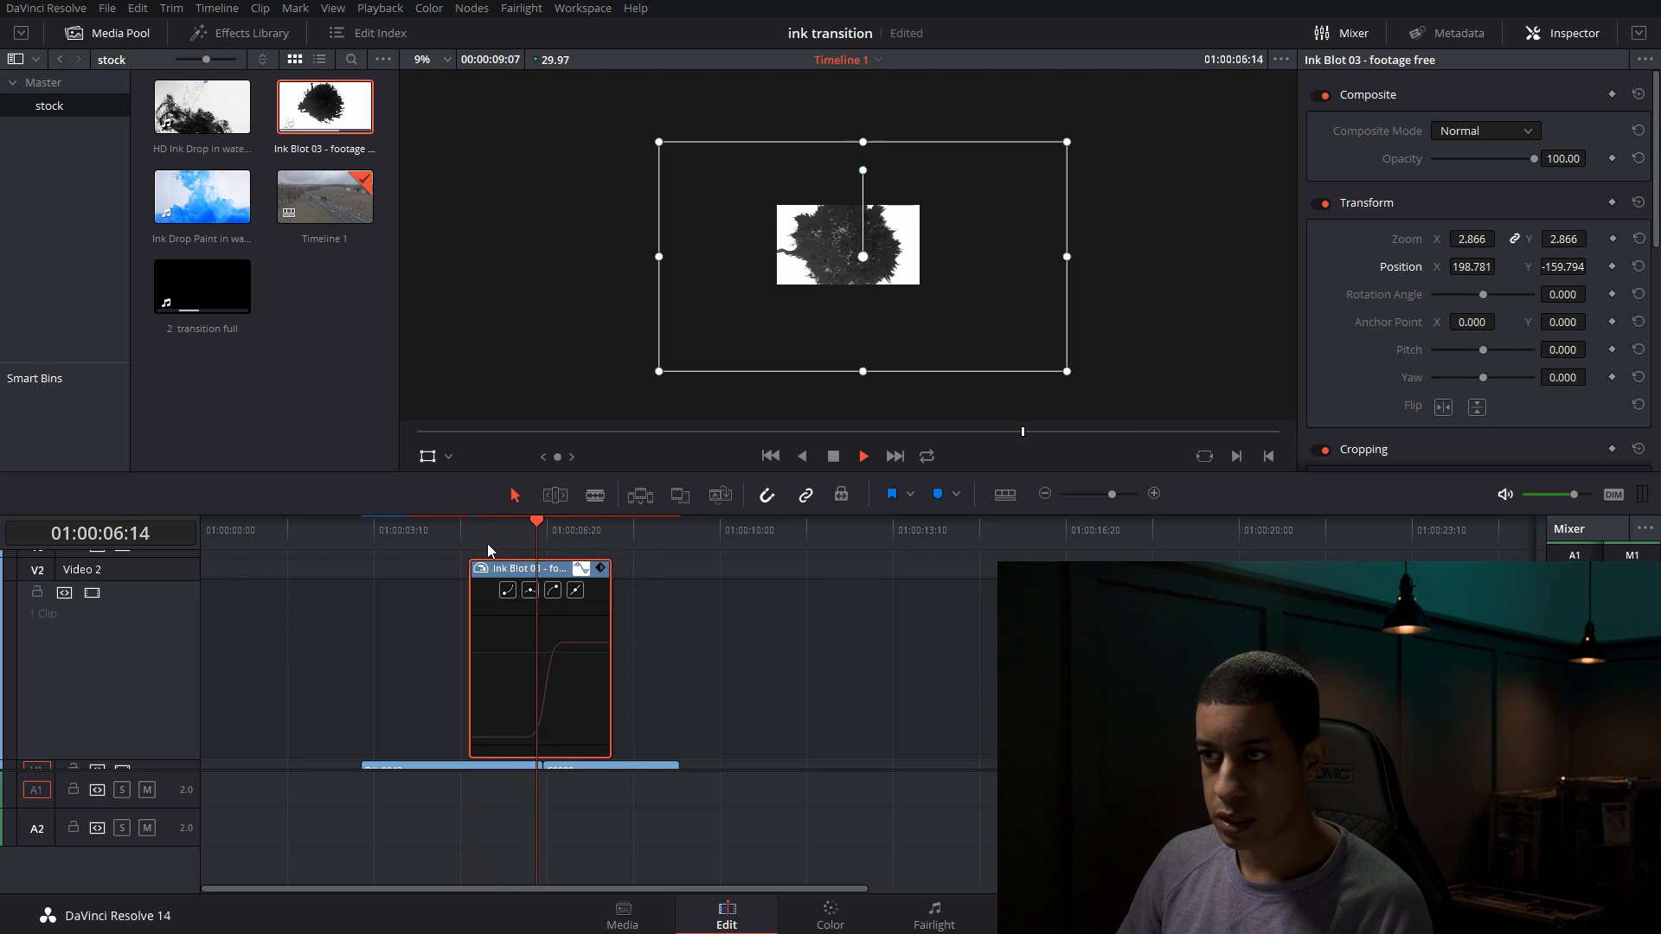
{"action": "left_click", "coordinate": [517, 542]}
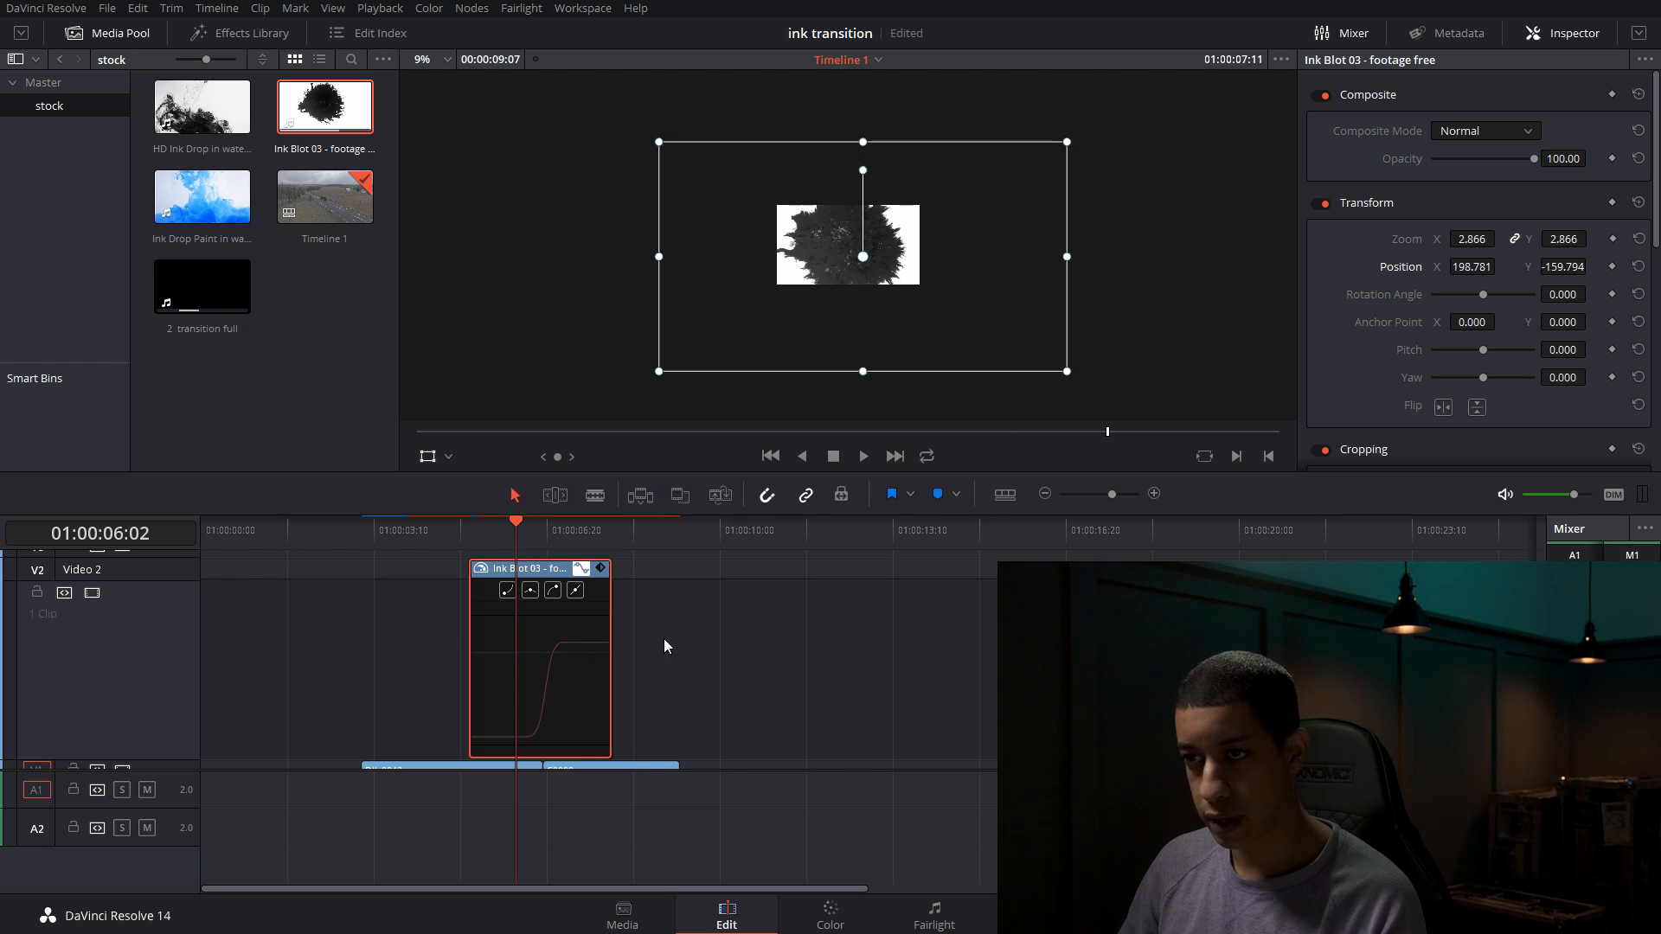
{"action": "left_click", "coordinate": [582, 568]}
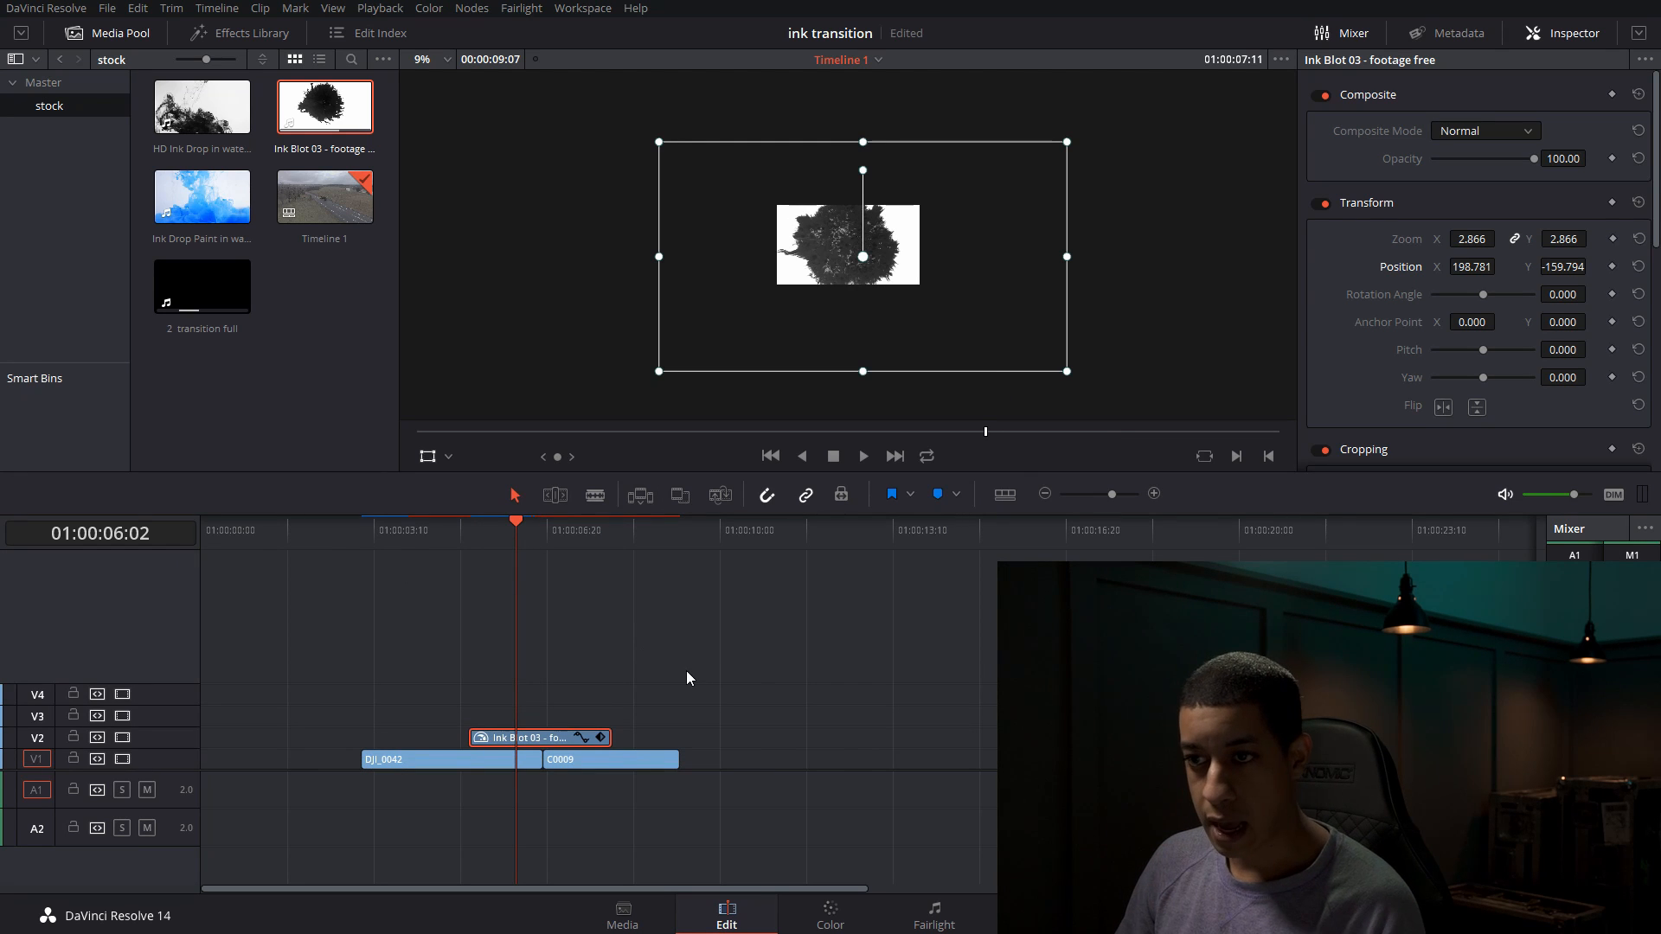
- Lengthen the C0009 clip's end and move the ink blot clip to start at the cut between both videos at 01:00:06:18
{"action": "left_click_drag", "start_coordinate": [636, 552], "coordinate": [549, 548]}
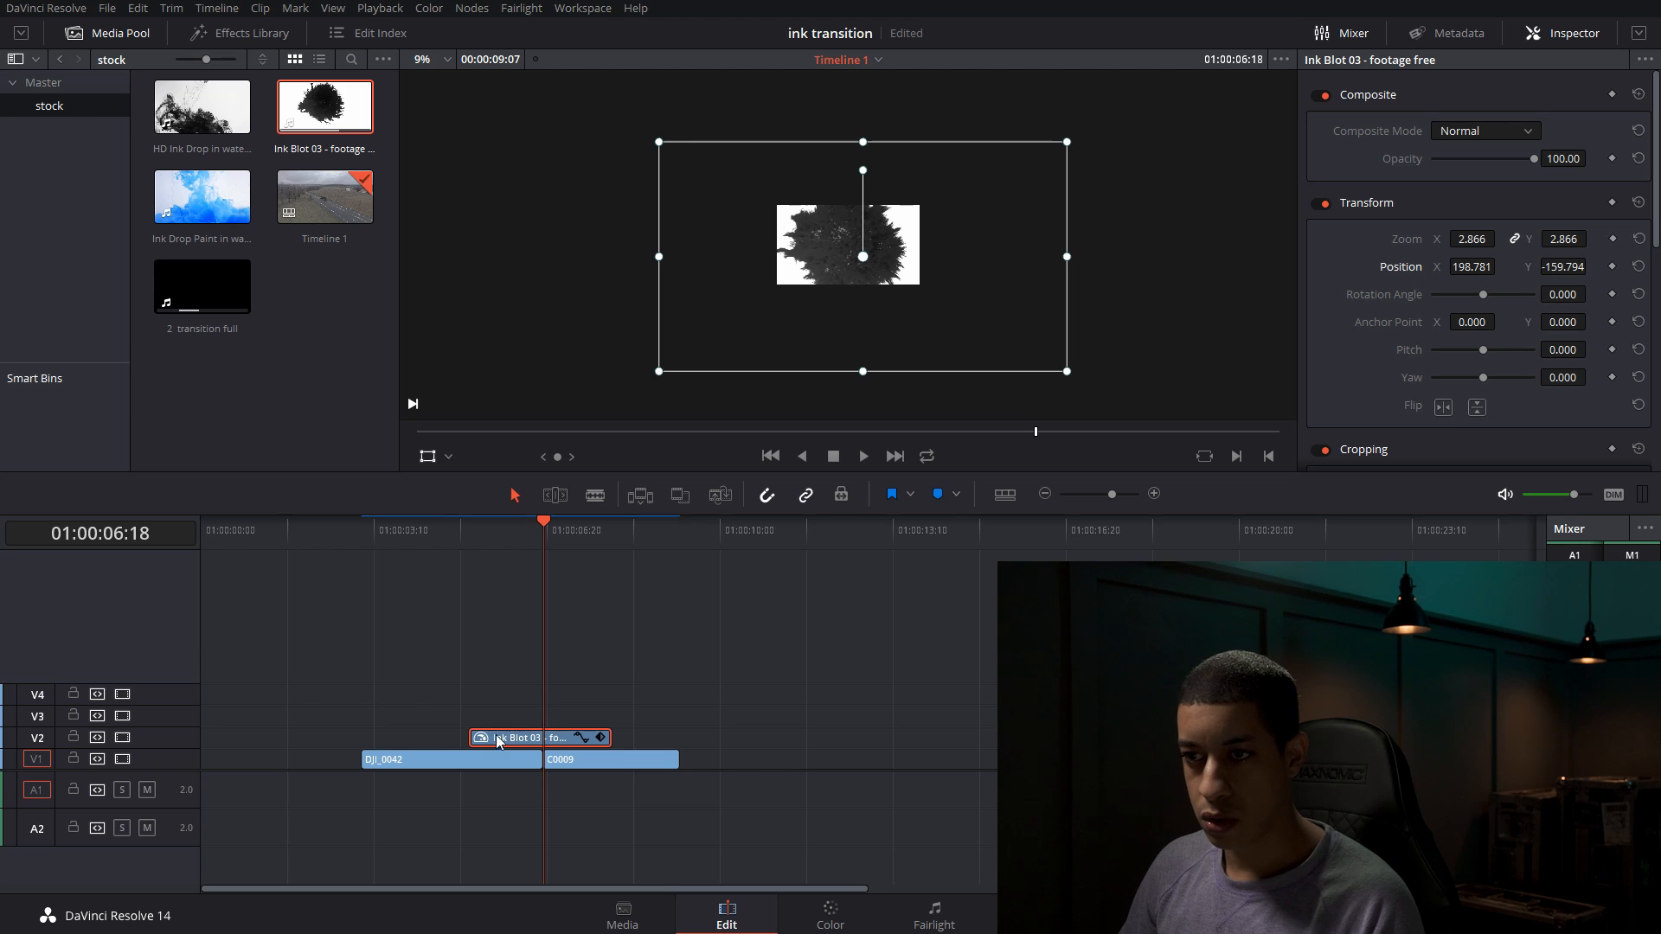
{"action": "left_click_drag", "start_coordinate": [680, 758], "coordinate": [729, 759]}
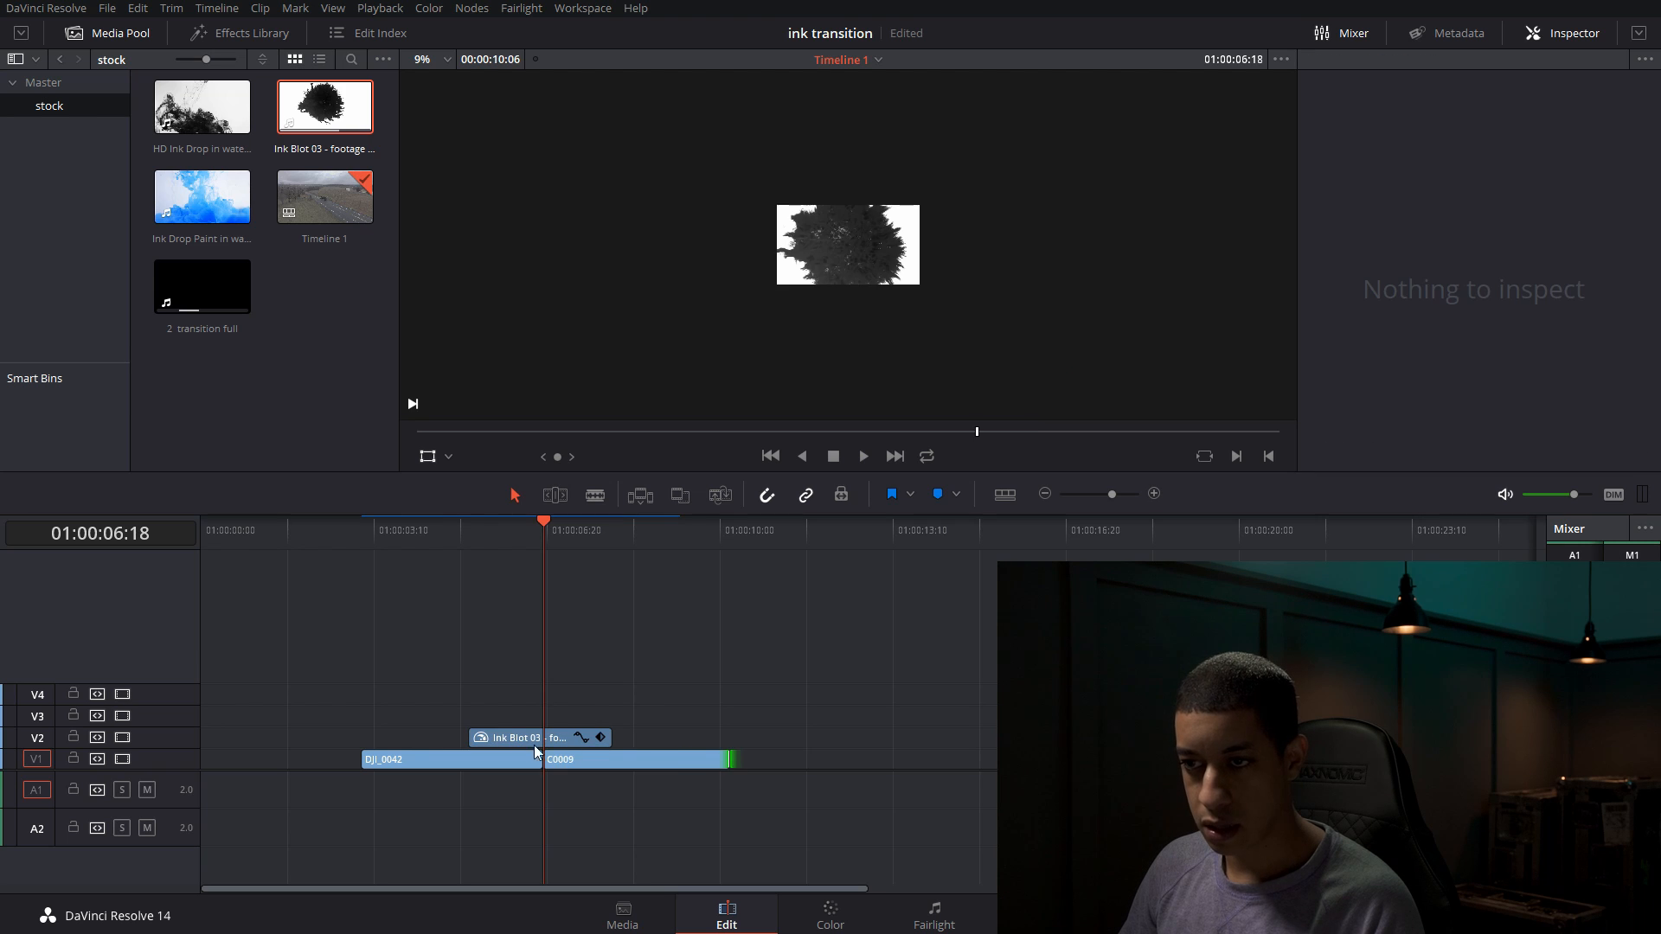
{"action": "left_click_drag", "start_coordinate": [511, 738], "coordinate": [584, 738]}
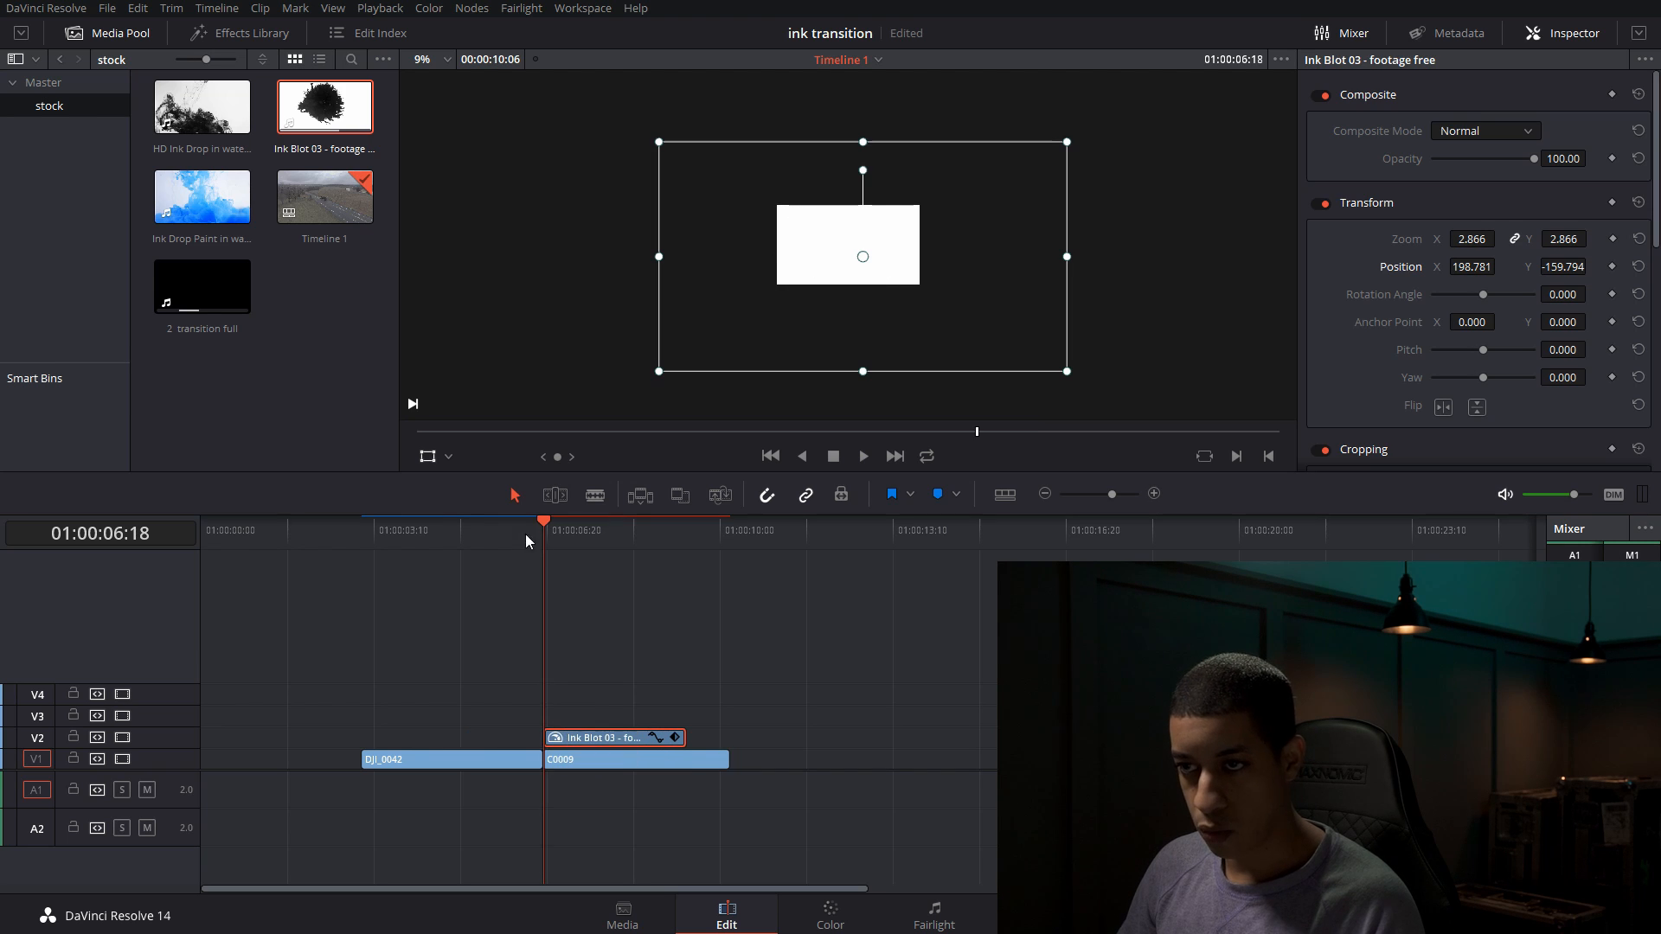
- Extend the C0009 clip's end much further and split it at the ink blot clip's end, 01:00:09:11
{"action": "left_click_drag", "start_coordinate": [554, 536], "coordinate": [682, 537]}
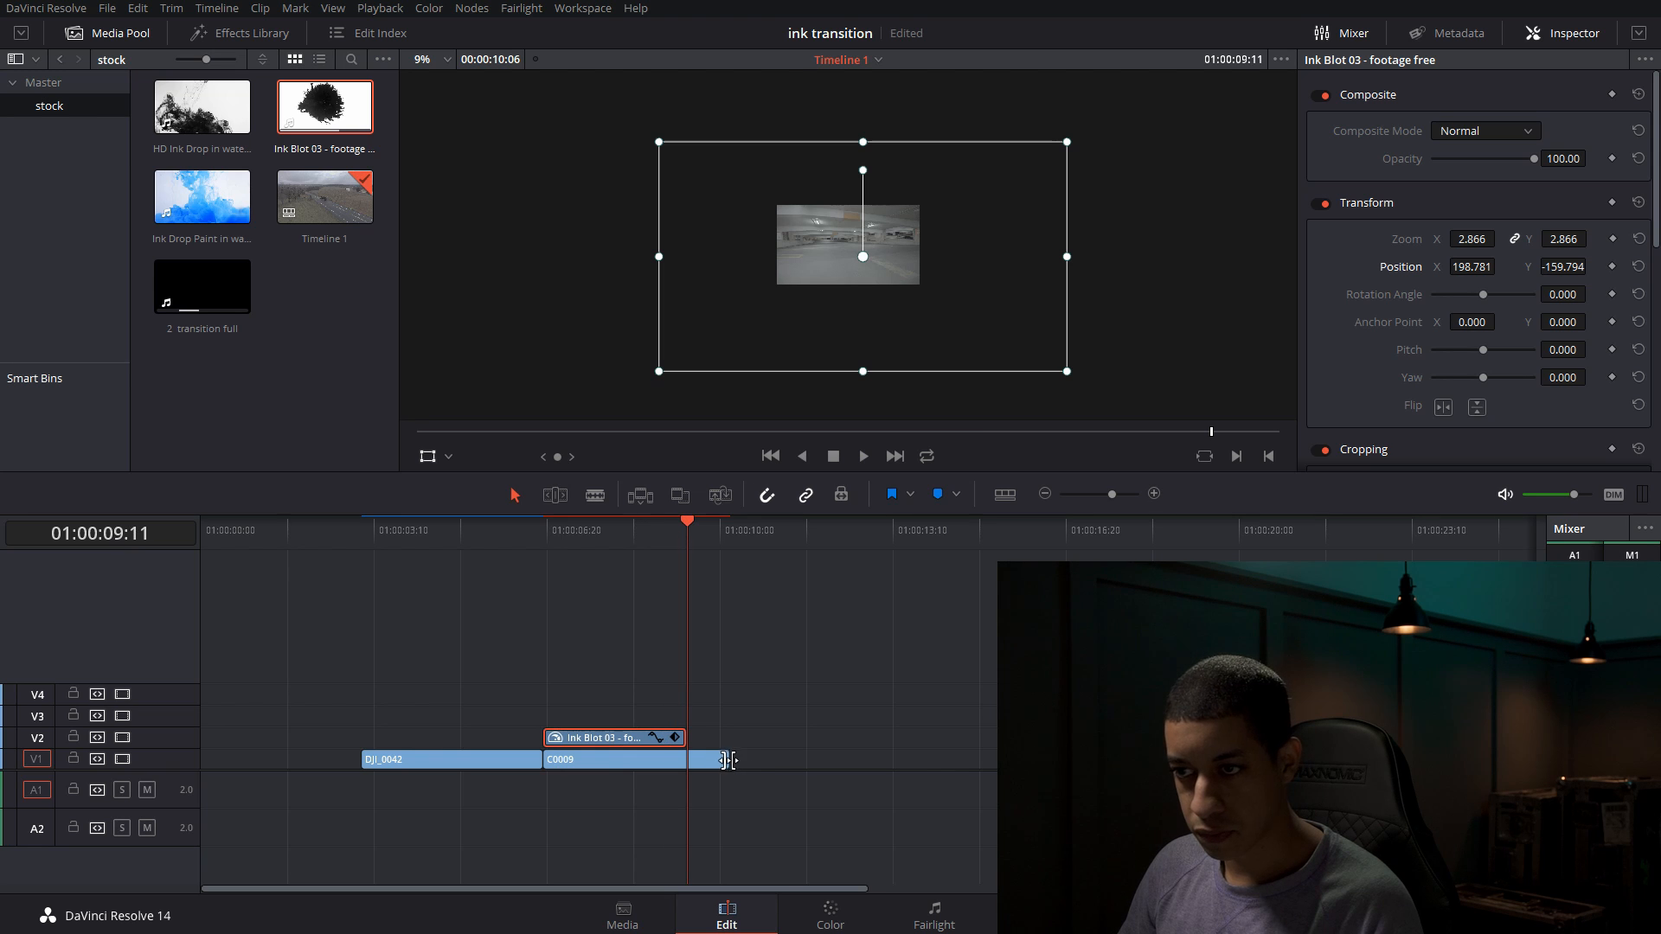
{"action": "left_click_drag", "start_coordinate": [730, 760], "coordinate": [1020, 760]}
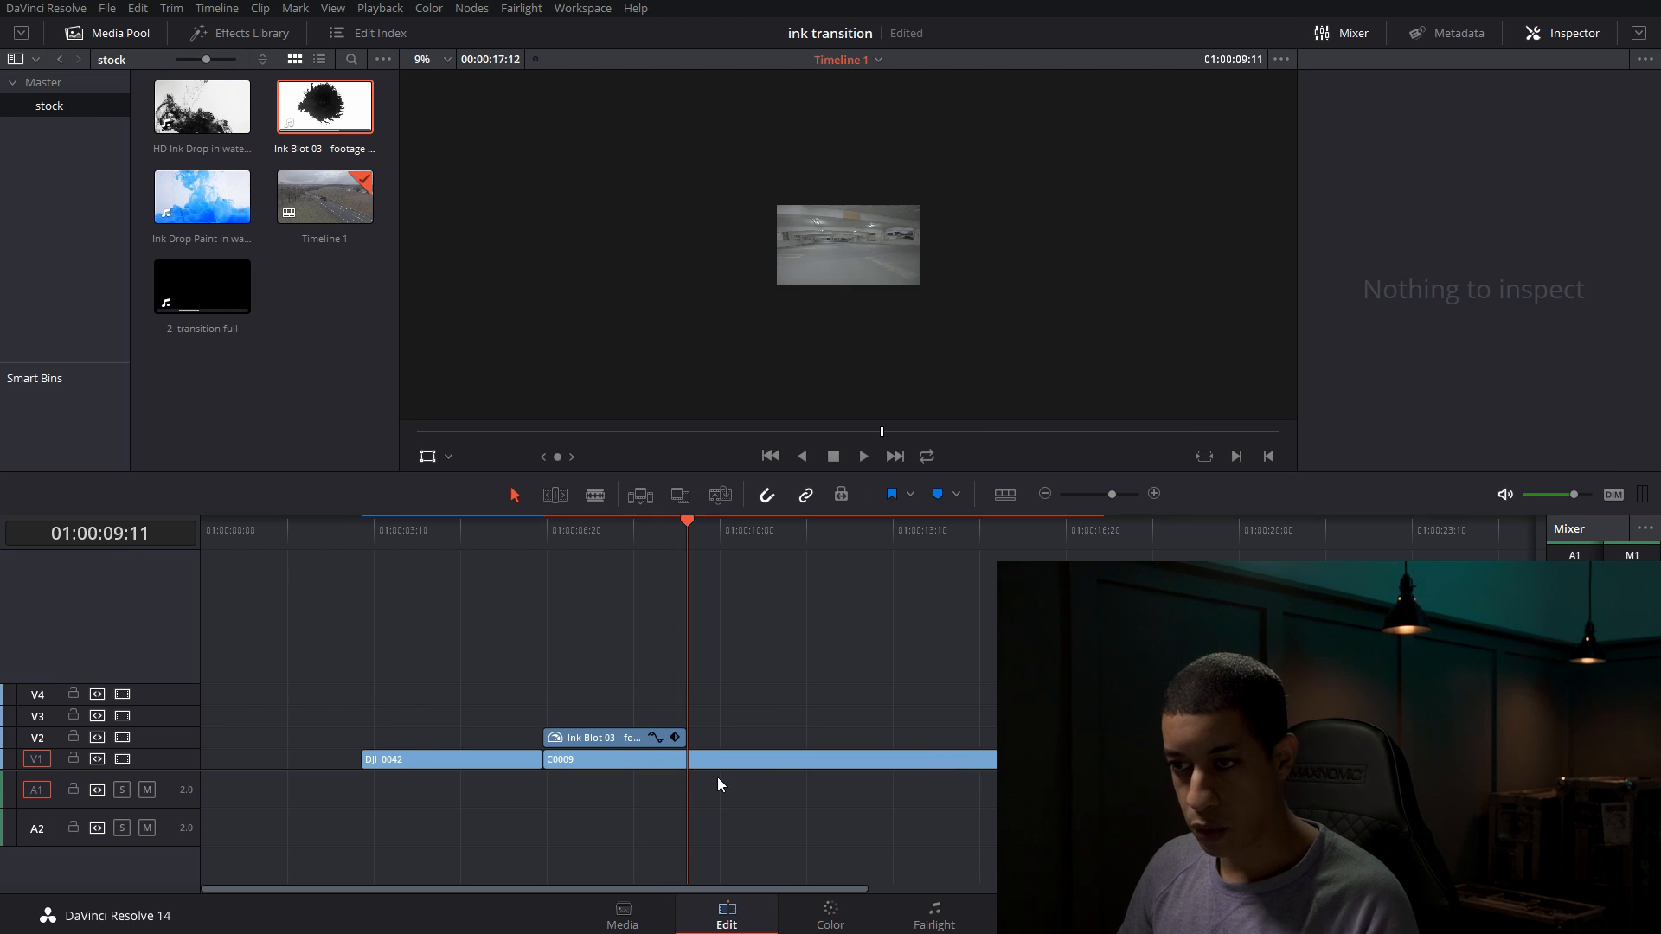
{"action": "key", "text": "ctrl+b"}
{"action": "left_click_drag", "start_coordinate": [630, 658], "coordinate": [575, 805]}
{"action": "right_click", "coordinate": [609, 756]}
{"action": "left_click", "coordinate": [564, 608]}
- Open the ink blot clip in the Color page at 01:00:07:28 and add an alpha output to its node graph
{"action": "left_click_drag", "start_coordinate": [618, 526], "coordinate": [613, 529]}
{"action": "left_click", "coordinate": [611, 738]}
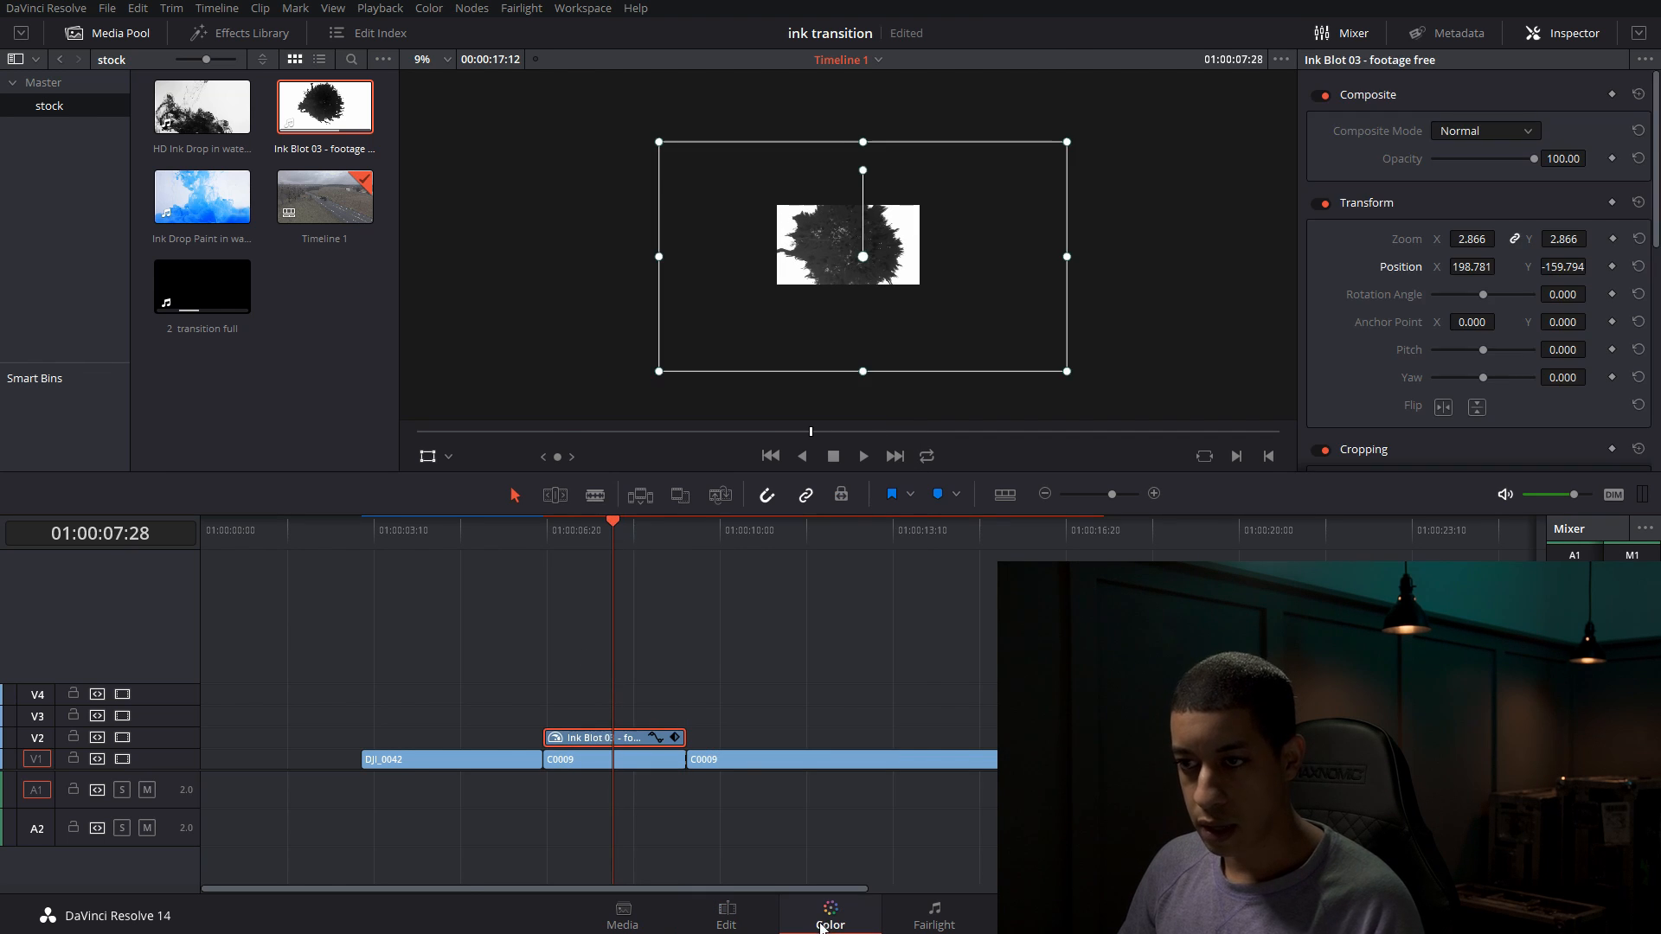
{"action": "left_click", "coordinate": [822, 924]}
{"action": "right_click", "coordinate": [1385, 314]}
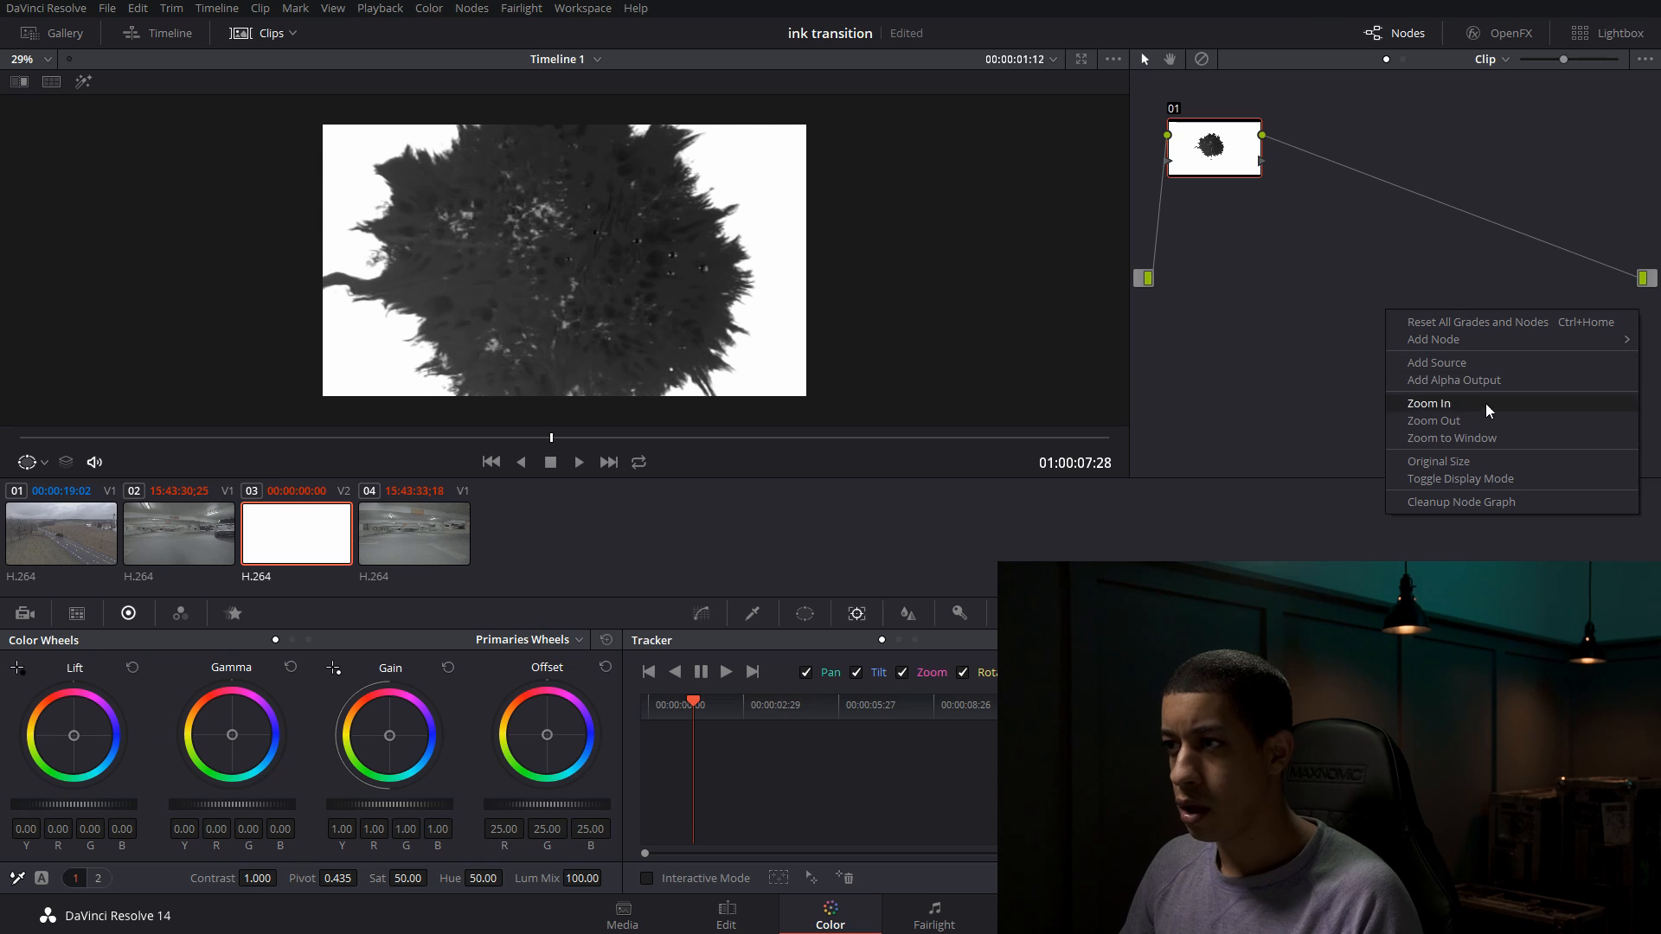
{"action": "left_click", "coordinate": [1454, 380]}
{"action": "left_click_drag", "start_coordinate": [1199, 154], "coordinate": [1231, 213]}
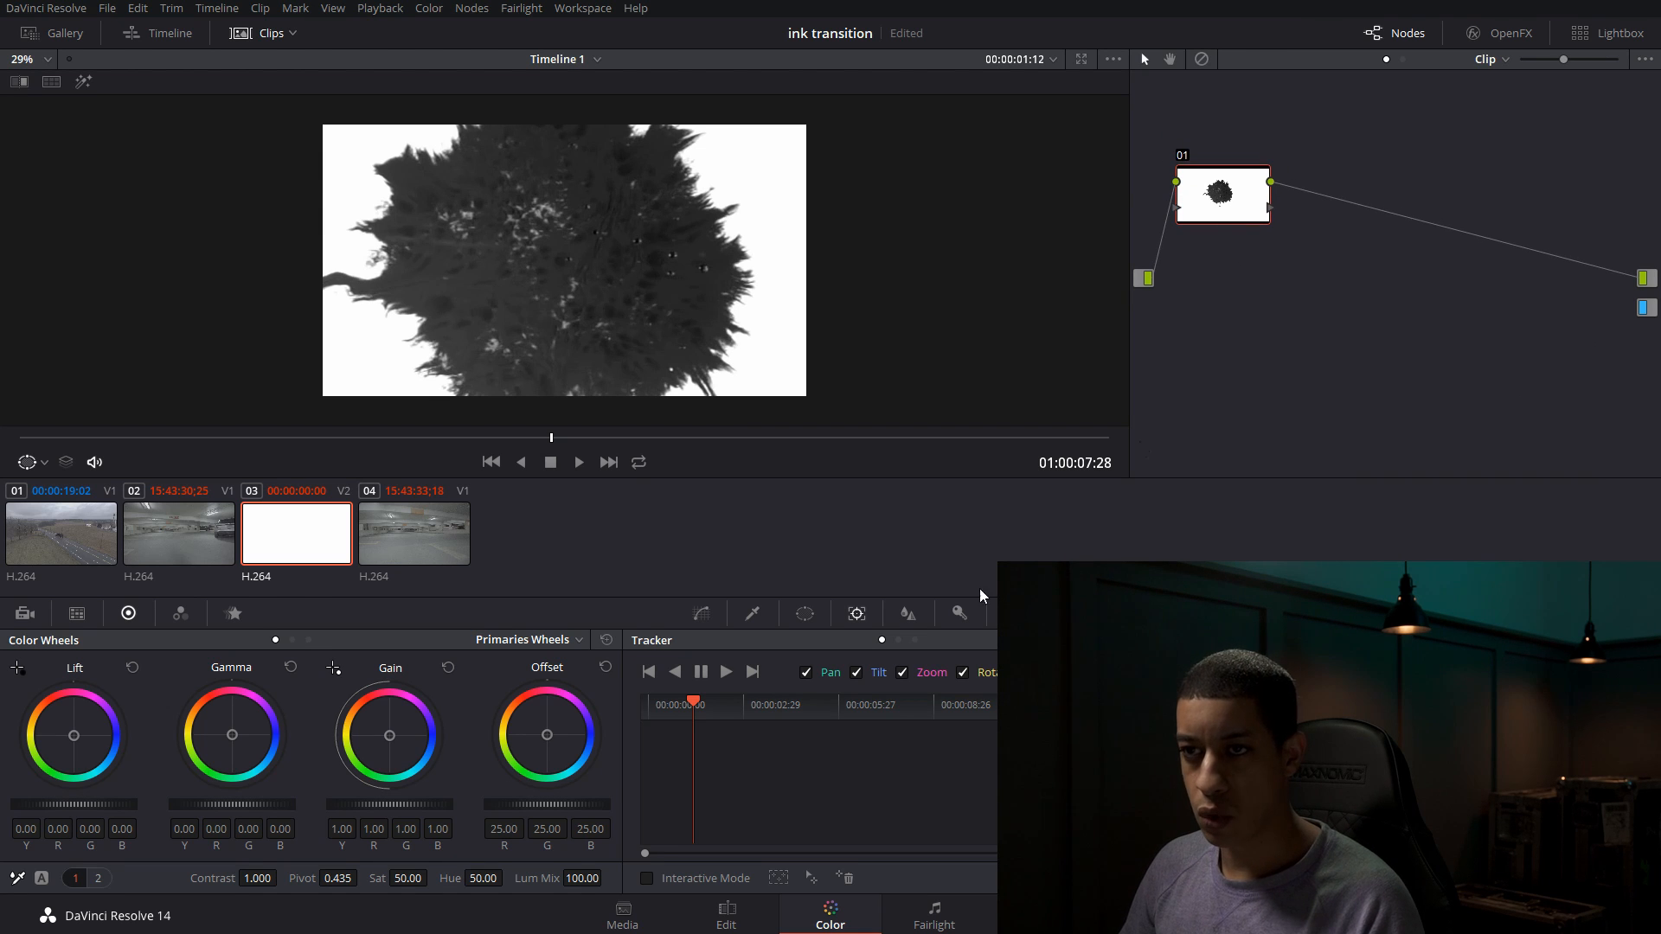
- Add a second serial node after node 01 and turn on Monochrome for node 01 in the RGB Mixer
{"action": "left_click", "coordinate": [1250, 190]}
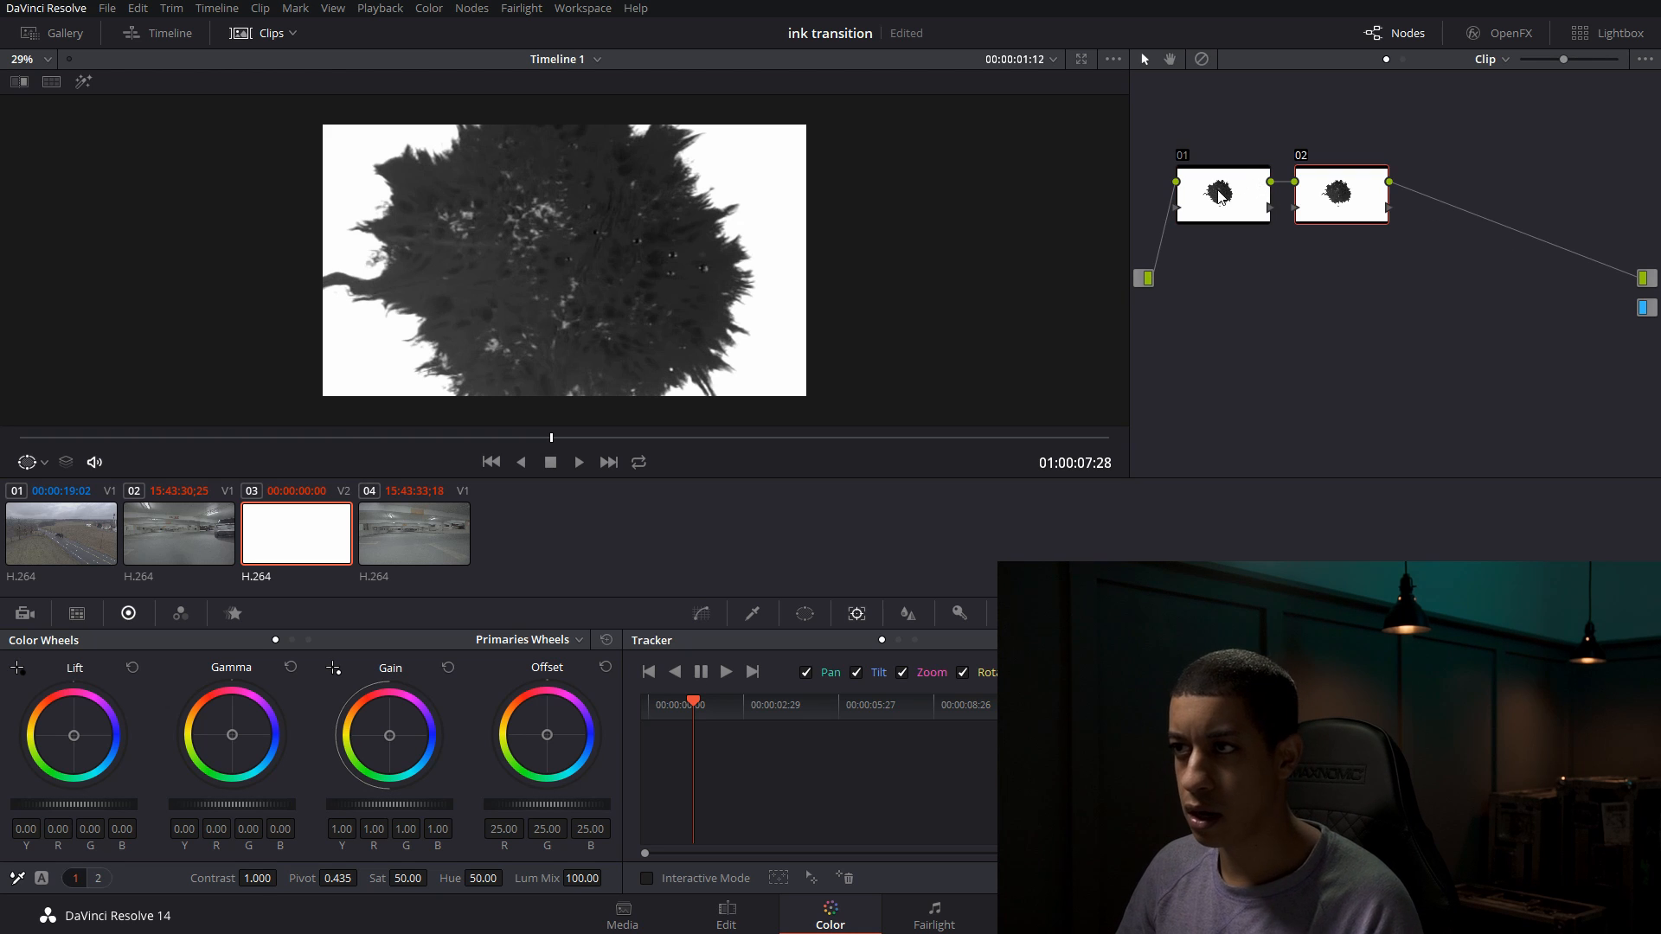
{"action": "left_click", "coordinate": [180, 613]}
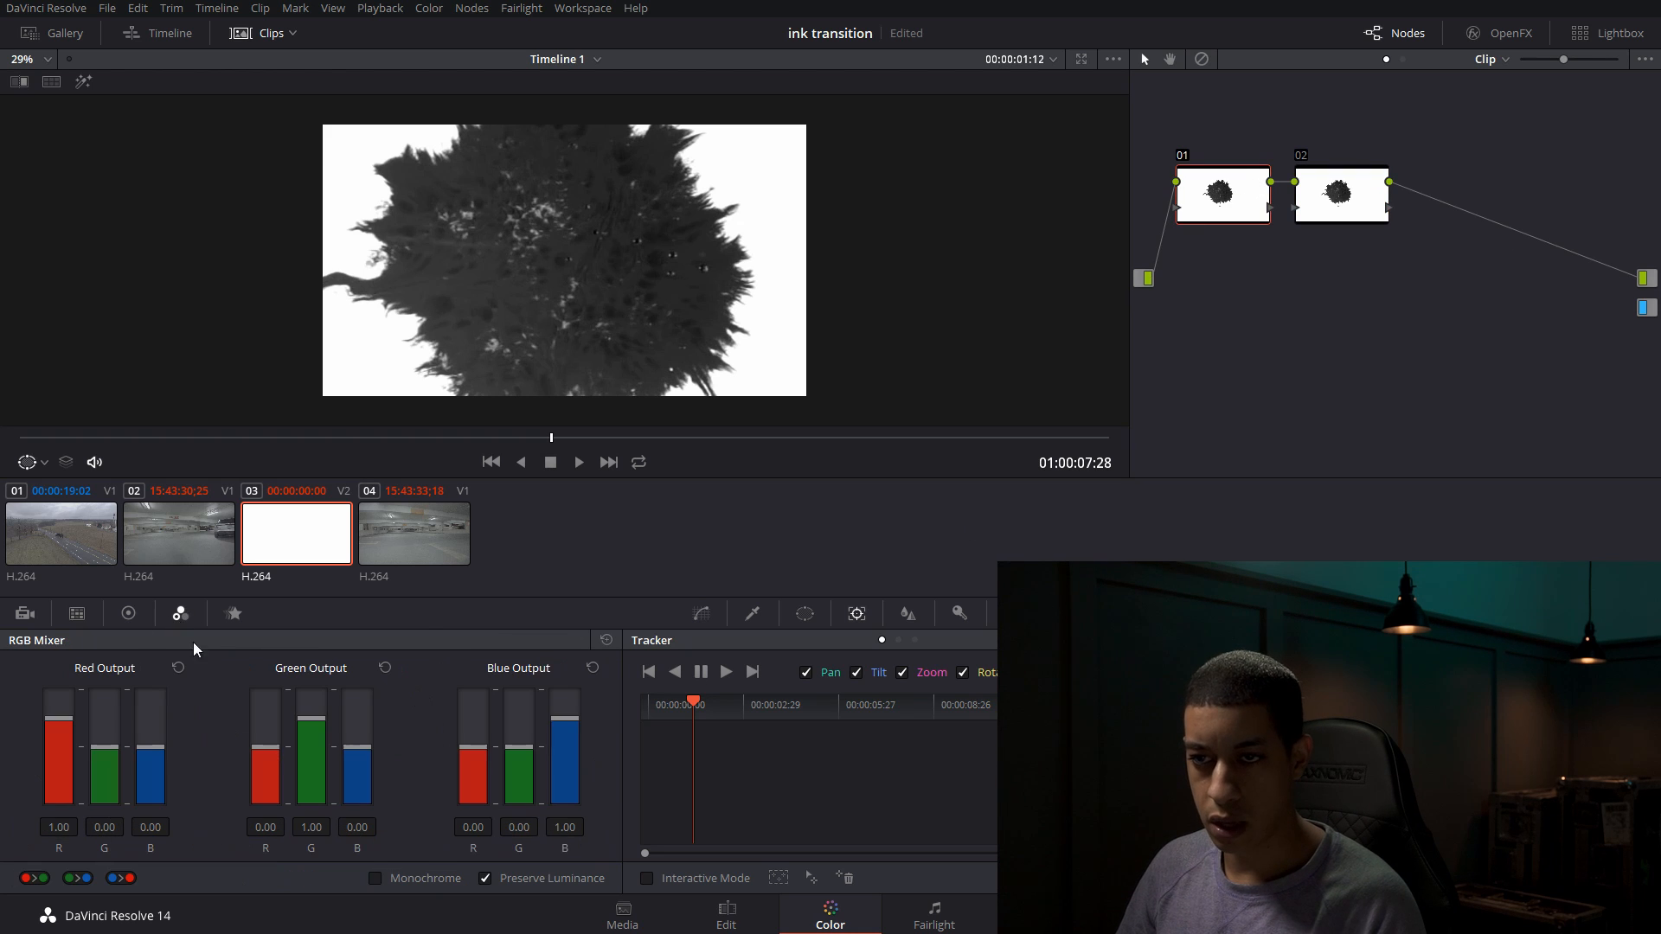
{"action": "left_click", "coordinate": [418, 878]}
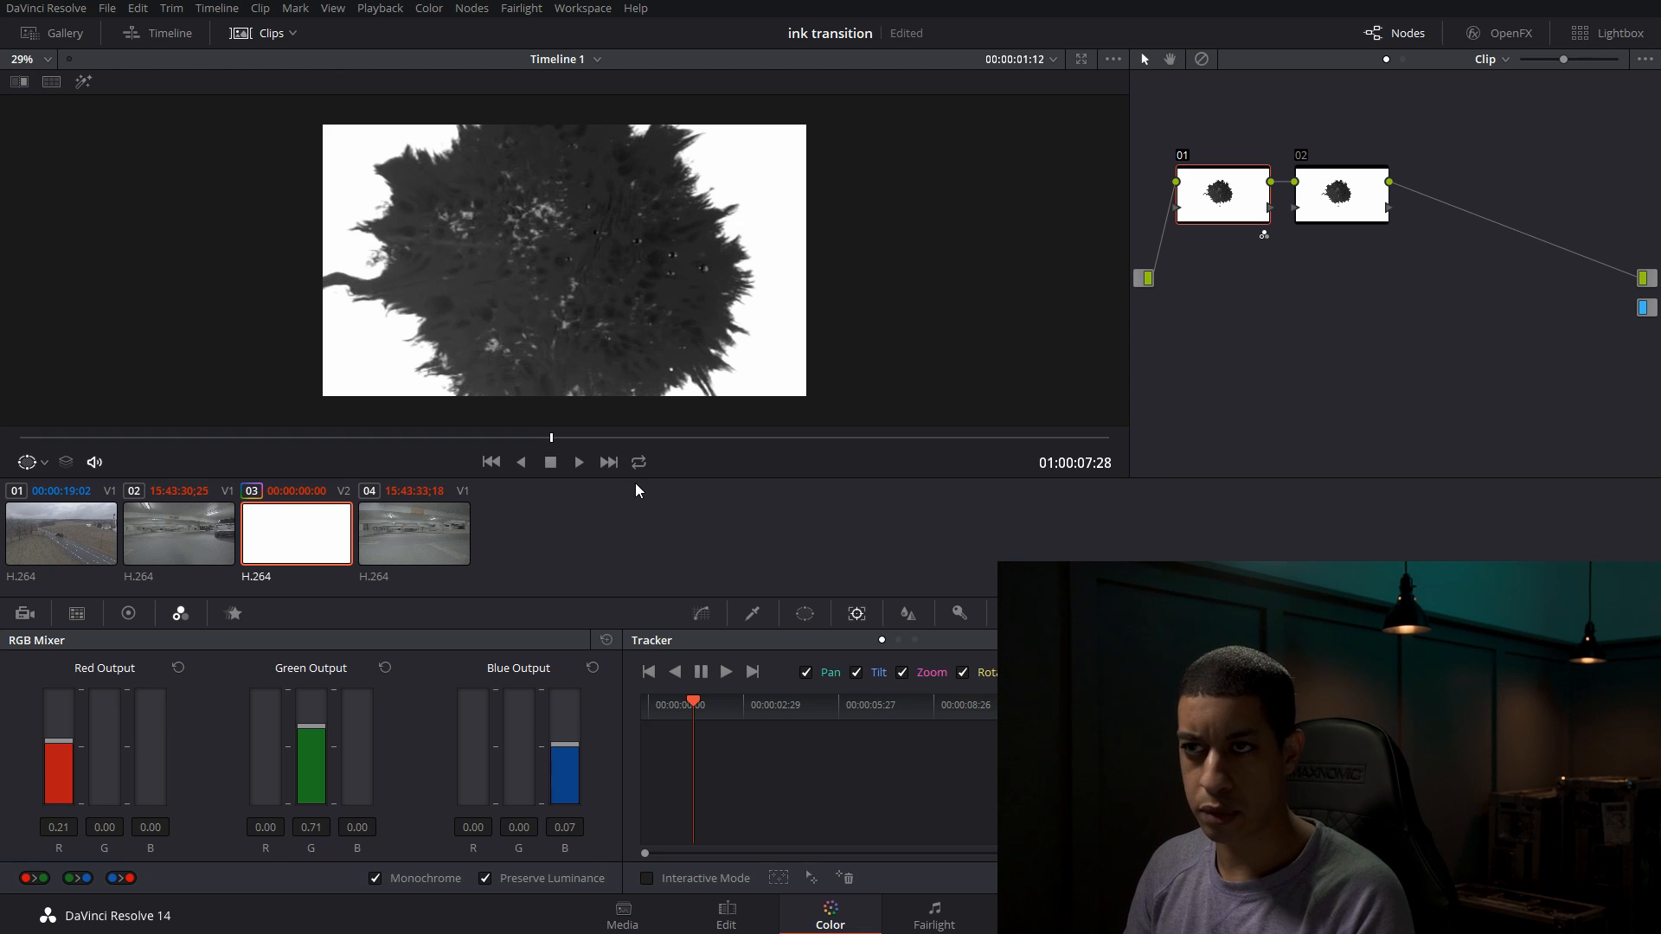
- Connect node 02's key output to the alpha output and raise the low luminance of its qualifier to about 59
{"action": "left_click", "coordinate": [1385, 212]}
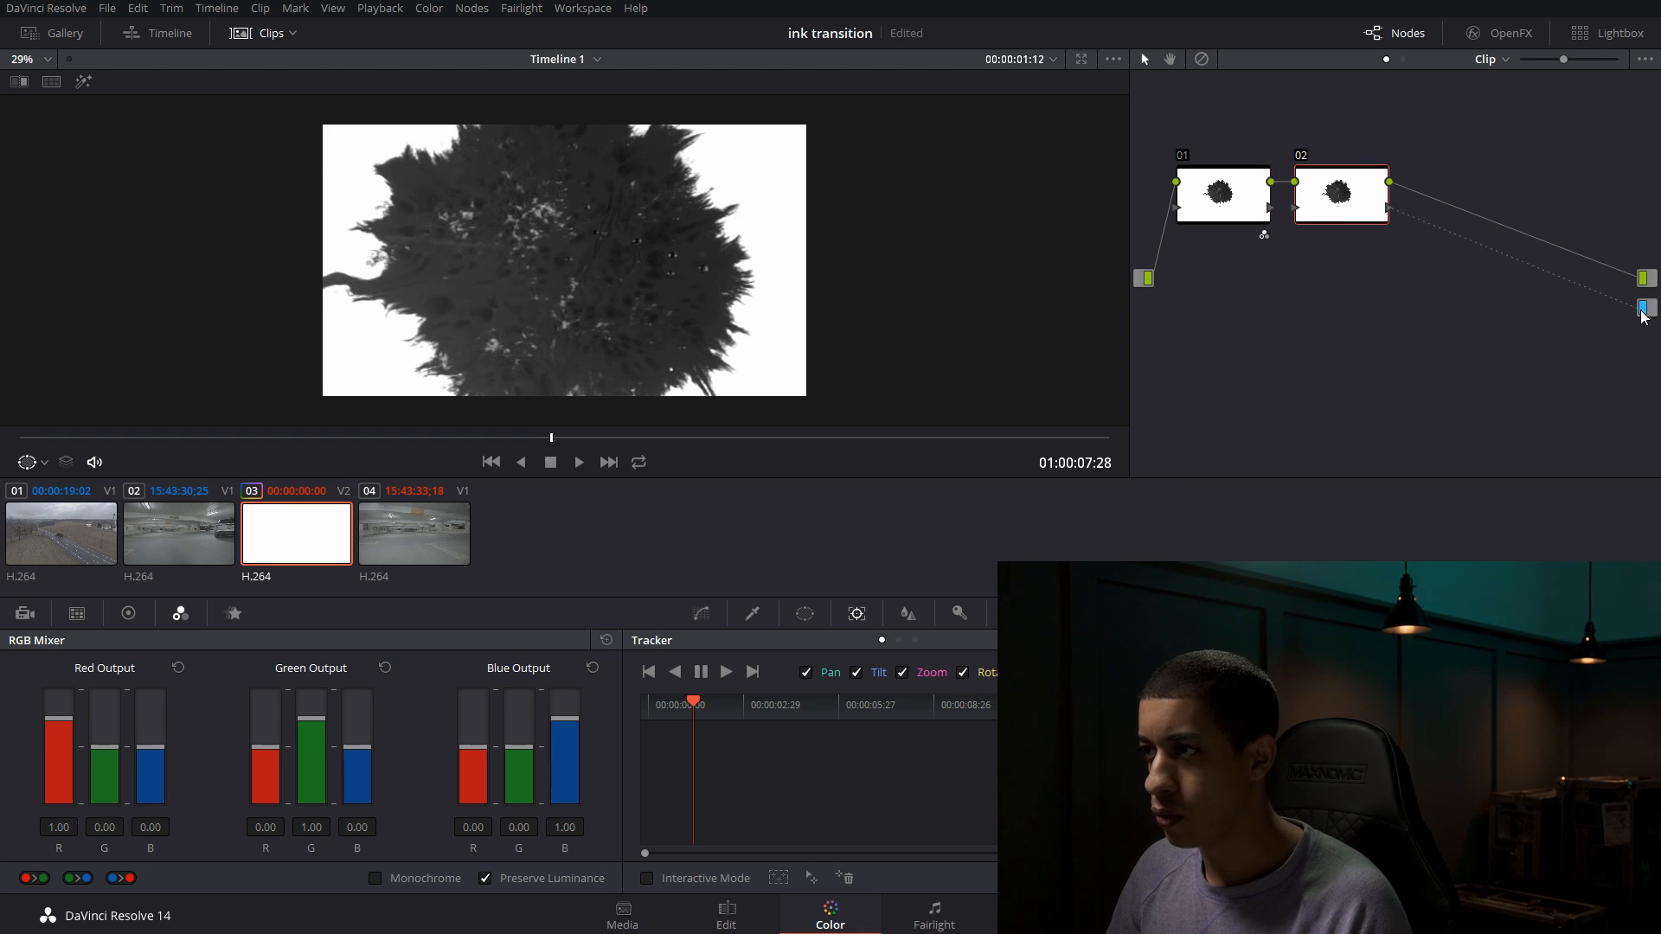
{"action": "left_click_drag", "start_coordinate": [1338, 215], "coordinate": [1350, 238]}
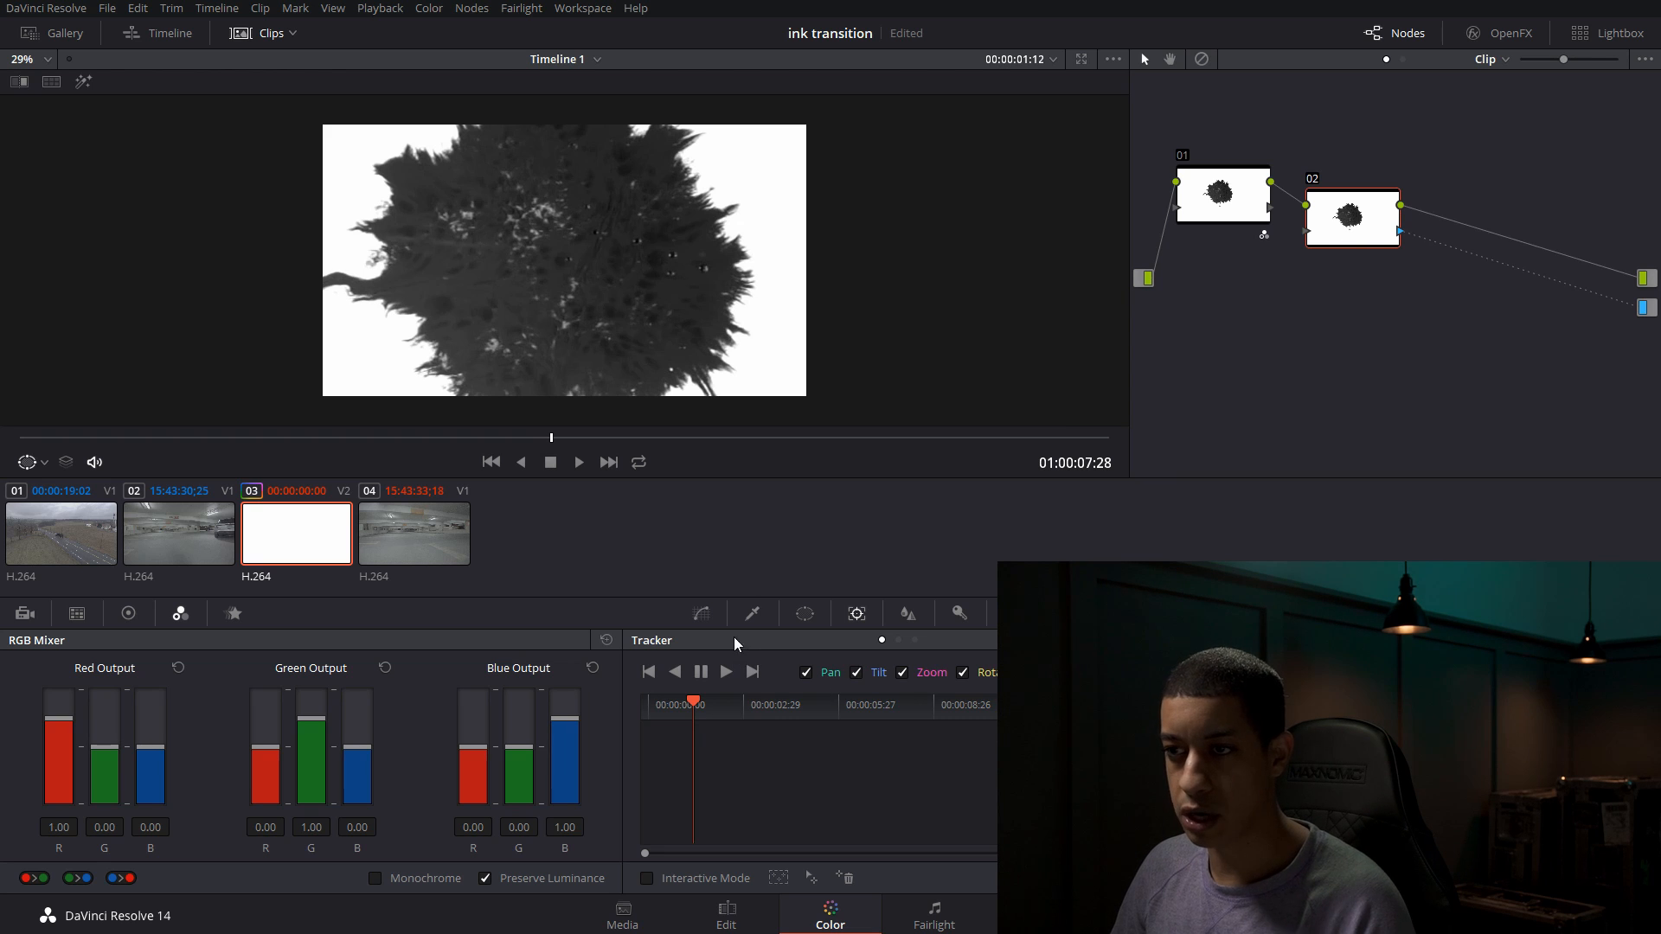
{"action": "left_click", "coordinate": [753, 614]}
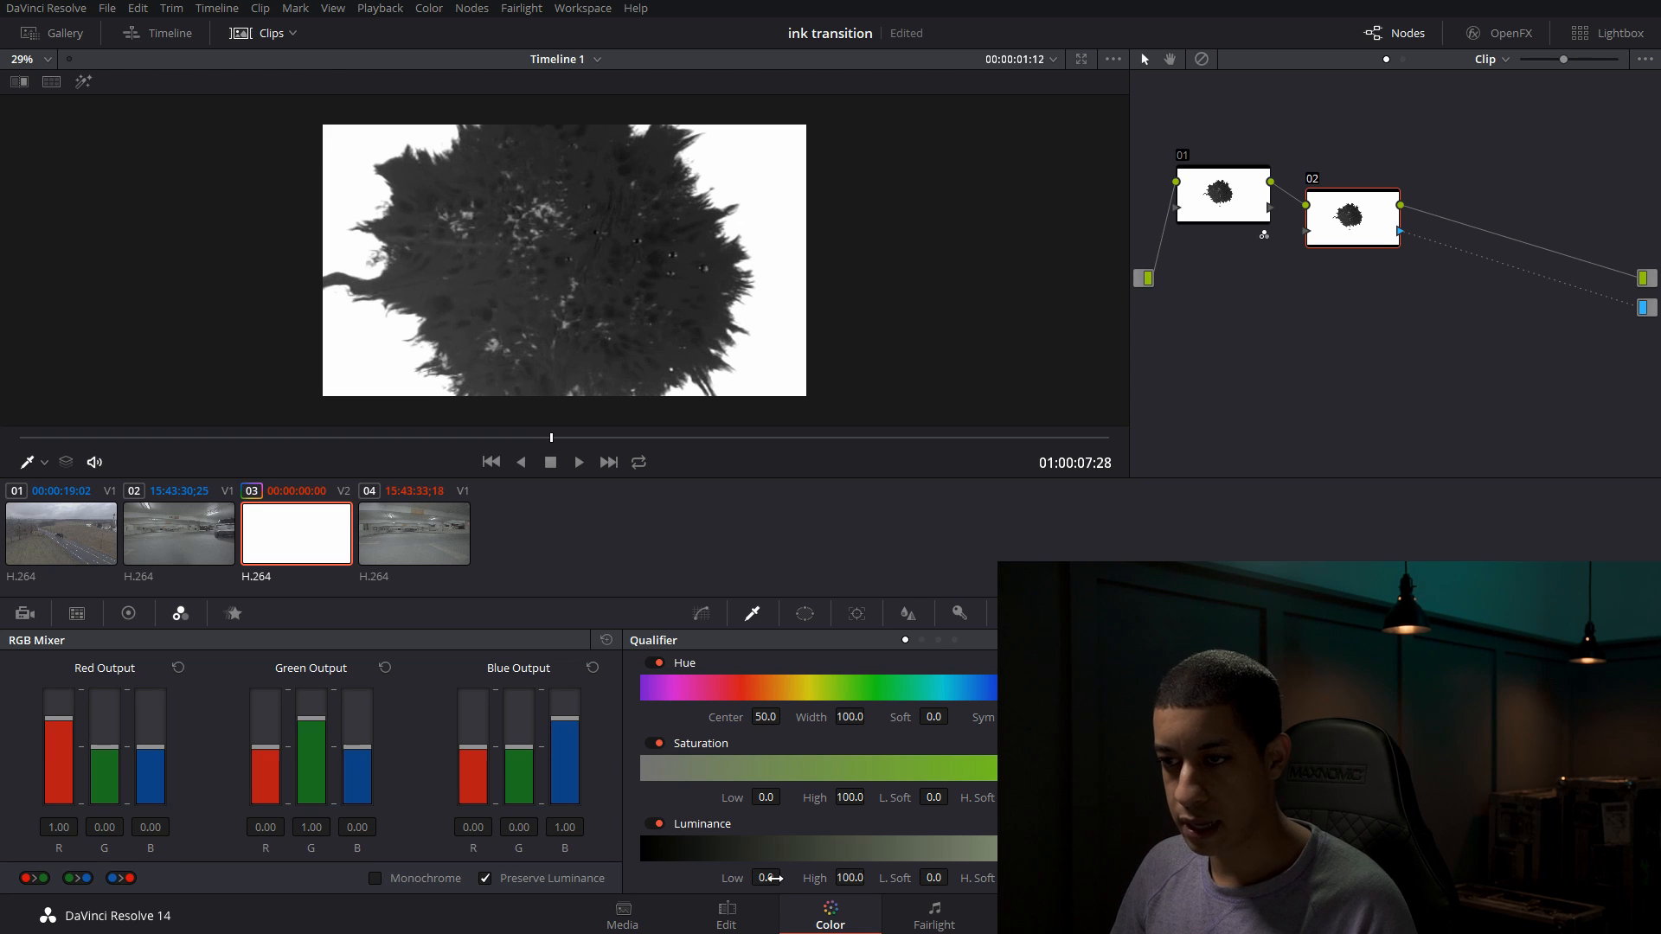
{"action": "left_click_drag", "start_coordinate": [767, 878], "coordinate": [787, 877]}
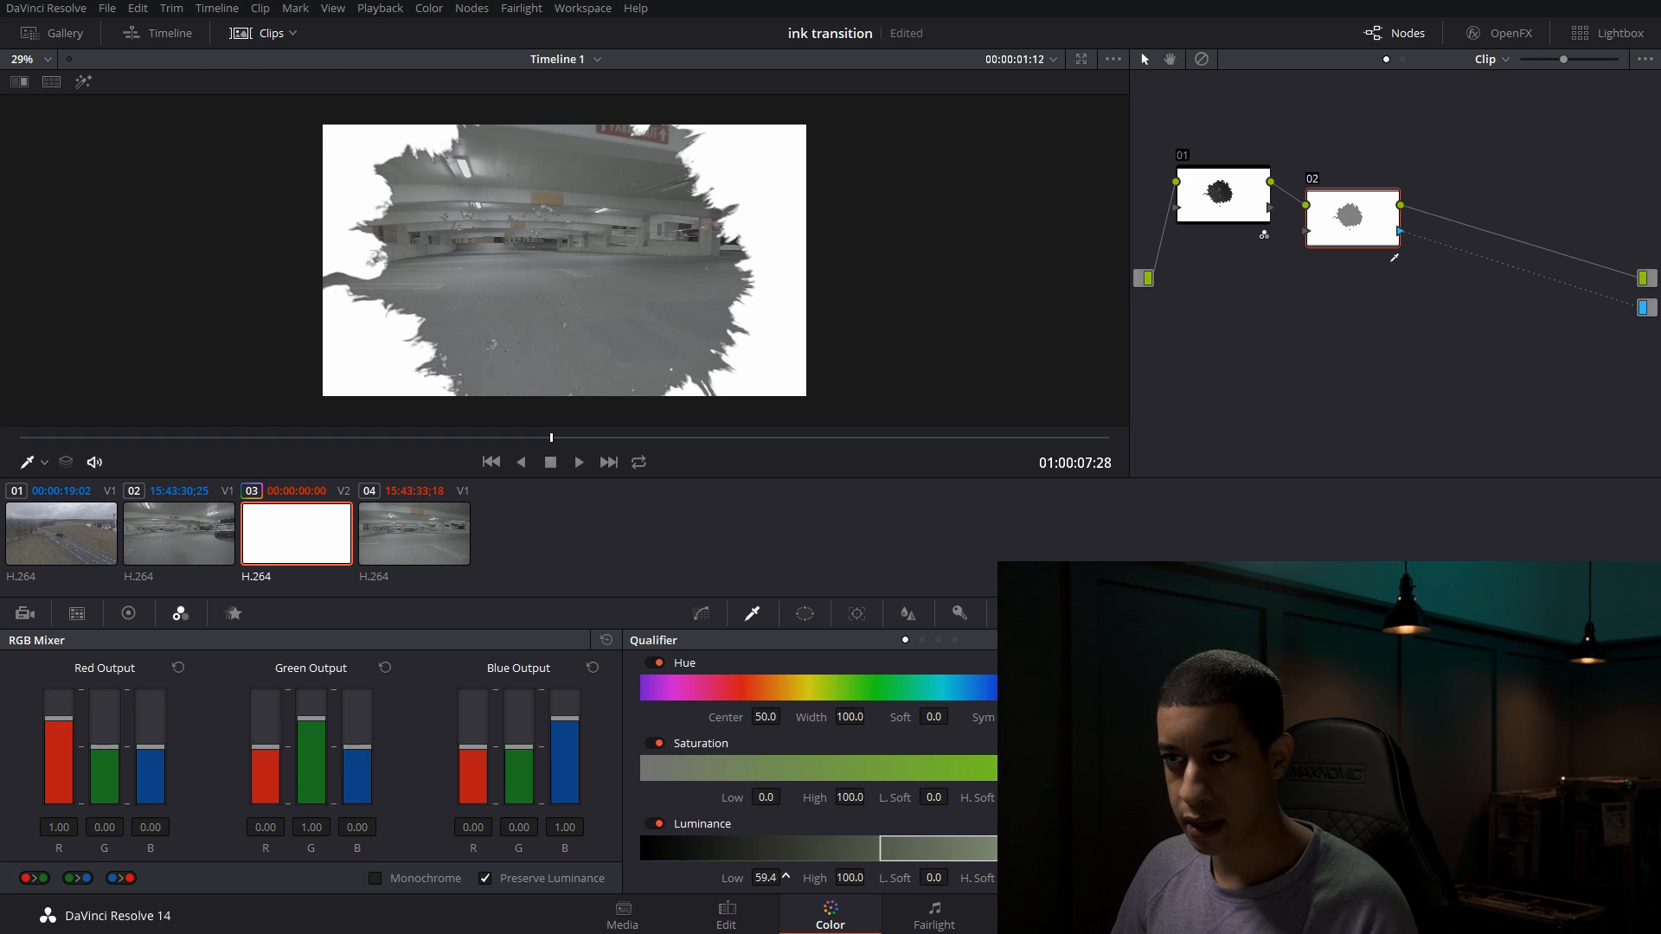
- Show the matte as a black-and-white highlight, raise the qualifier's low luminance to 61.7, check the clip's end and save the project
{"action": "left_click", "coordinate": [83, 81]}
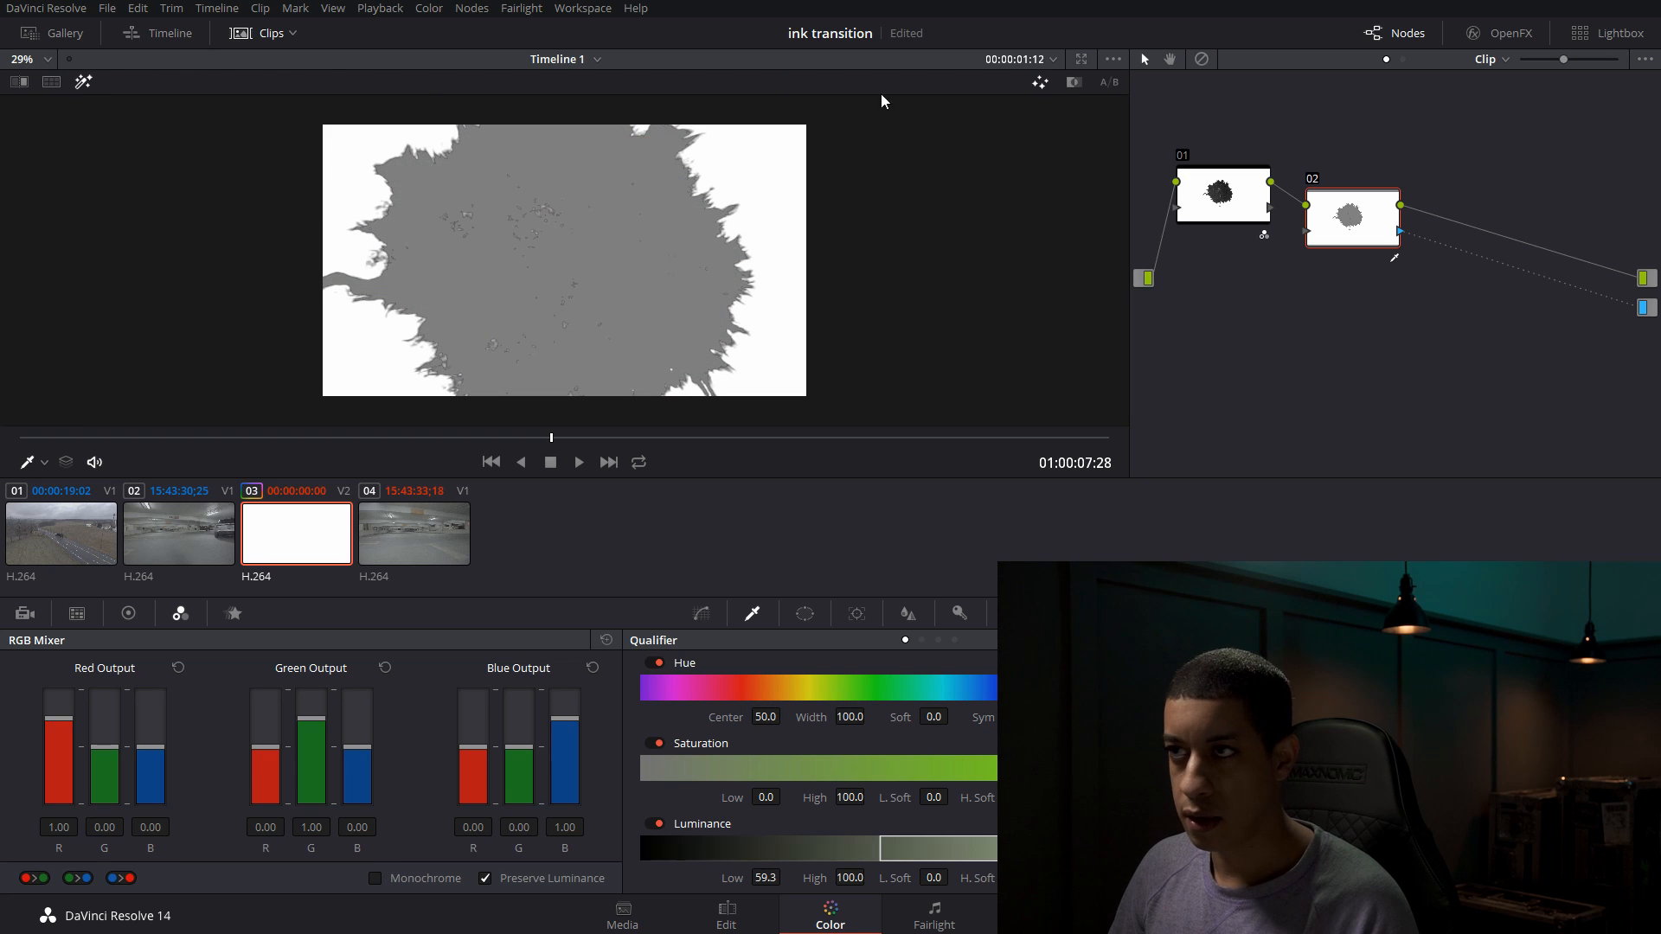
{"action": "left_click", "coordinate": [1074, 81]}
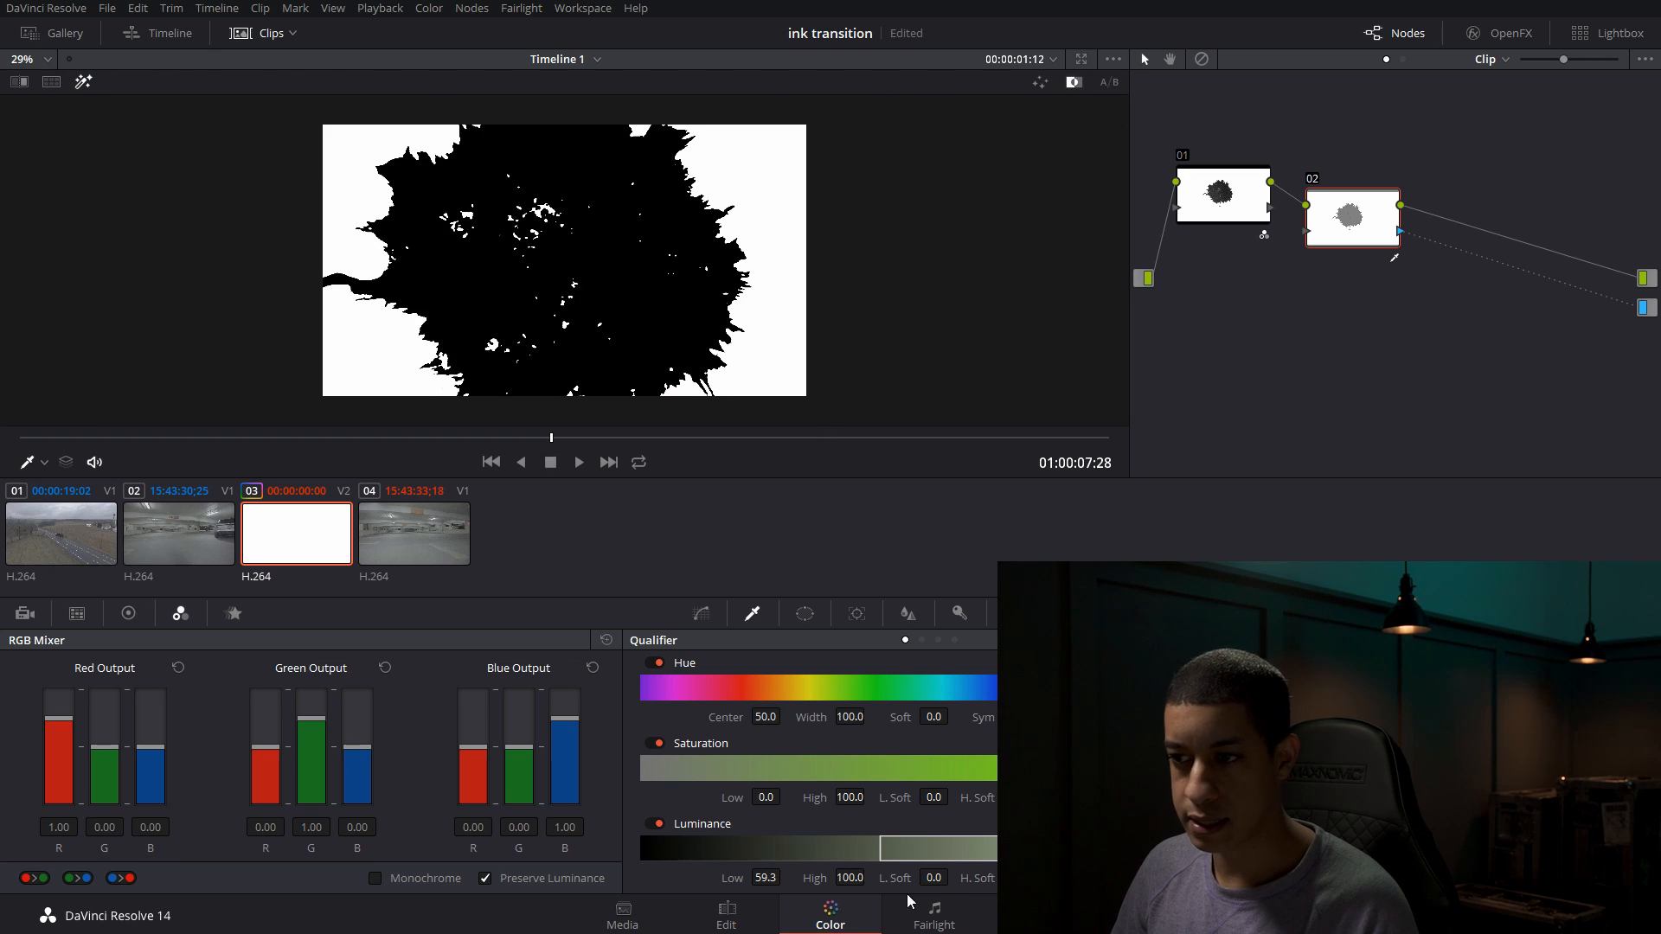
{"action": "left_click_drag", "start_coordinate": [766, 878], "coordinate": [767, 877]}
{"action": "left_click_drag", "start_coordinate": [551, 439], "coordinate": [1105, 444]}
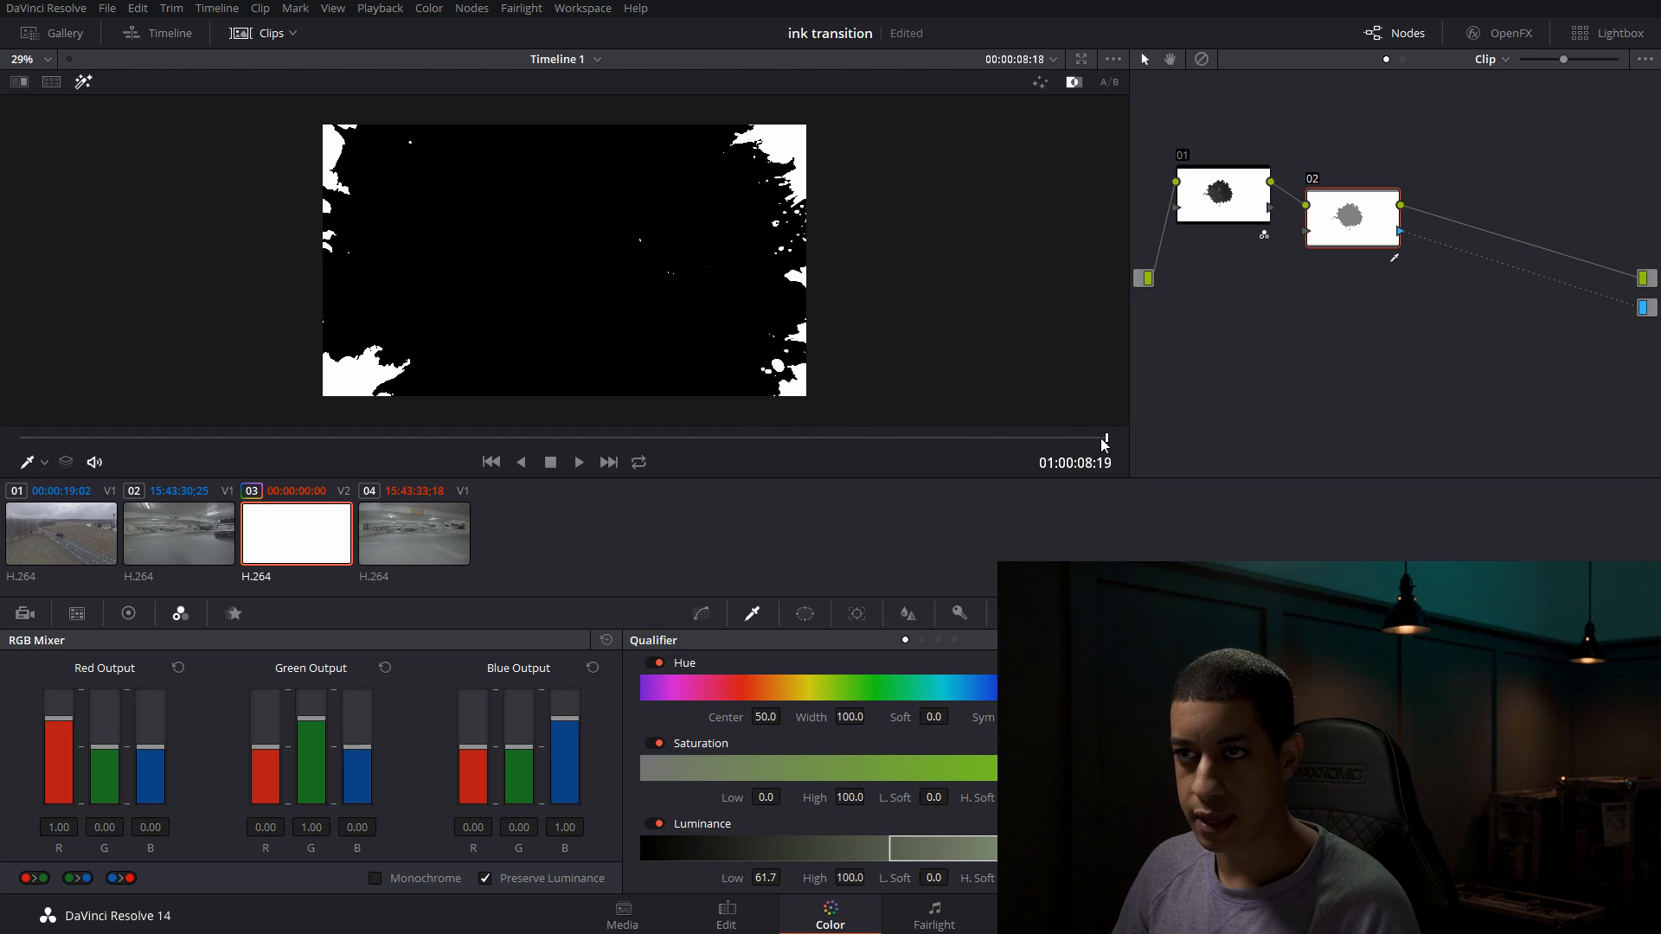
{"action": "key", "text": "ctrl+s"}
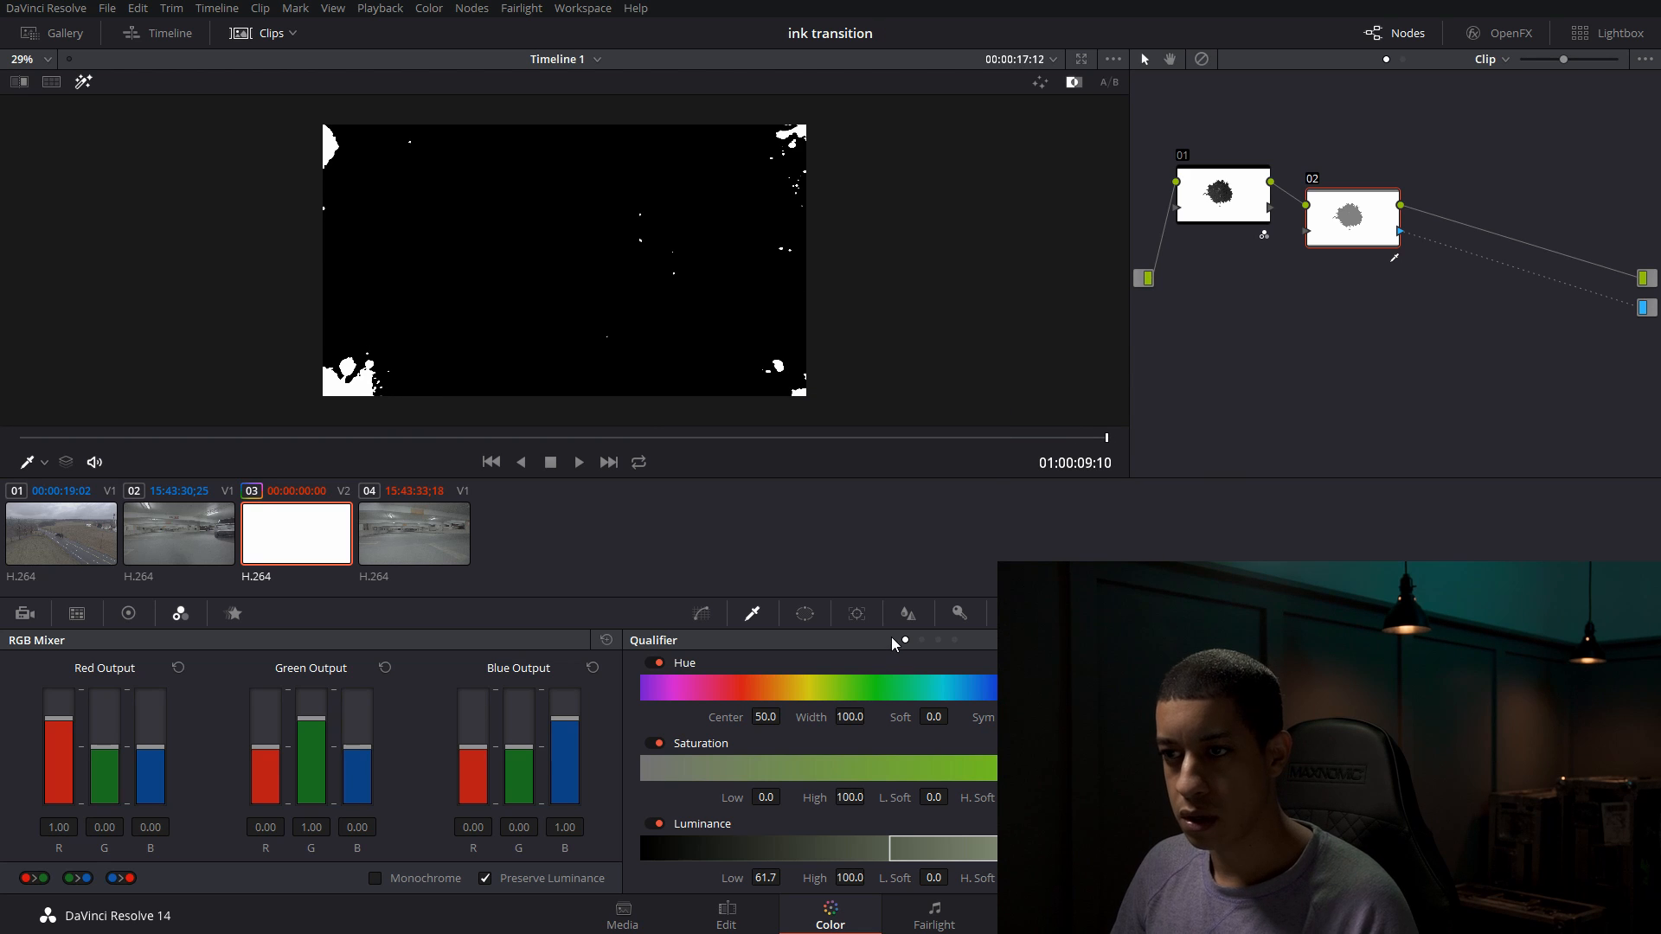
- Return to the Edit page, preview the keyed transition, and combine the ink blot clip with the C0009 segment beneath it into a compound clip
{"action": "left_click", "coordinate": [725, 915]}
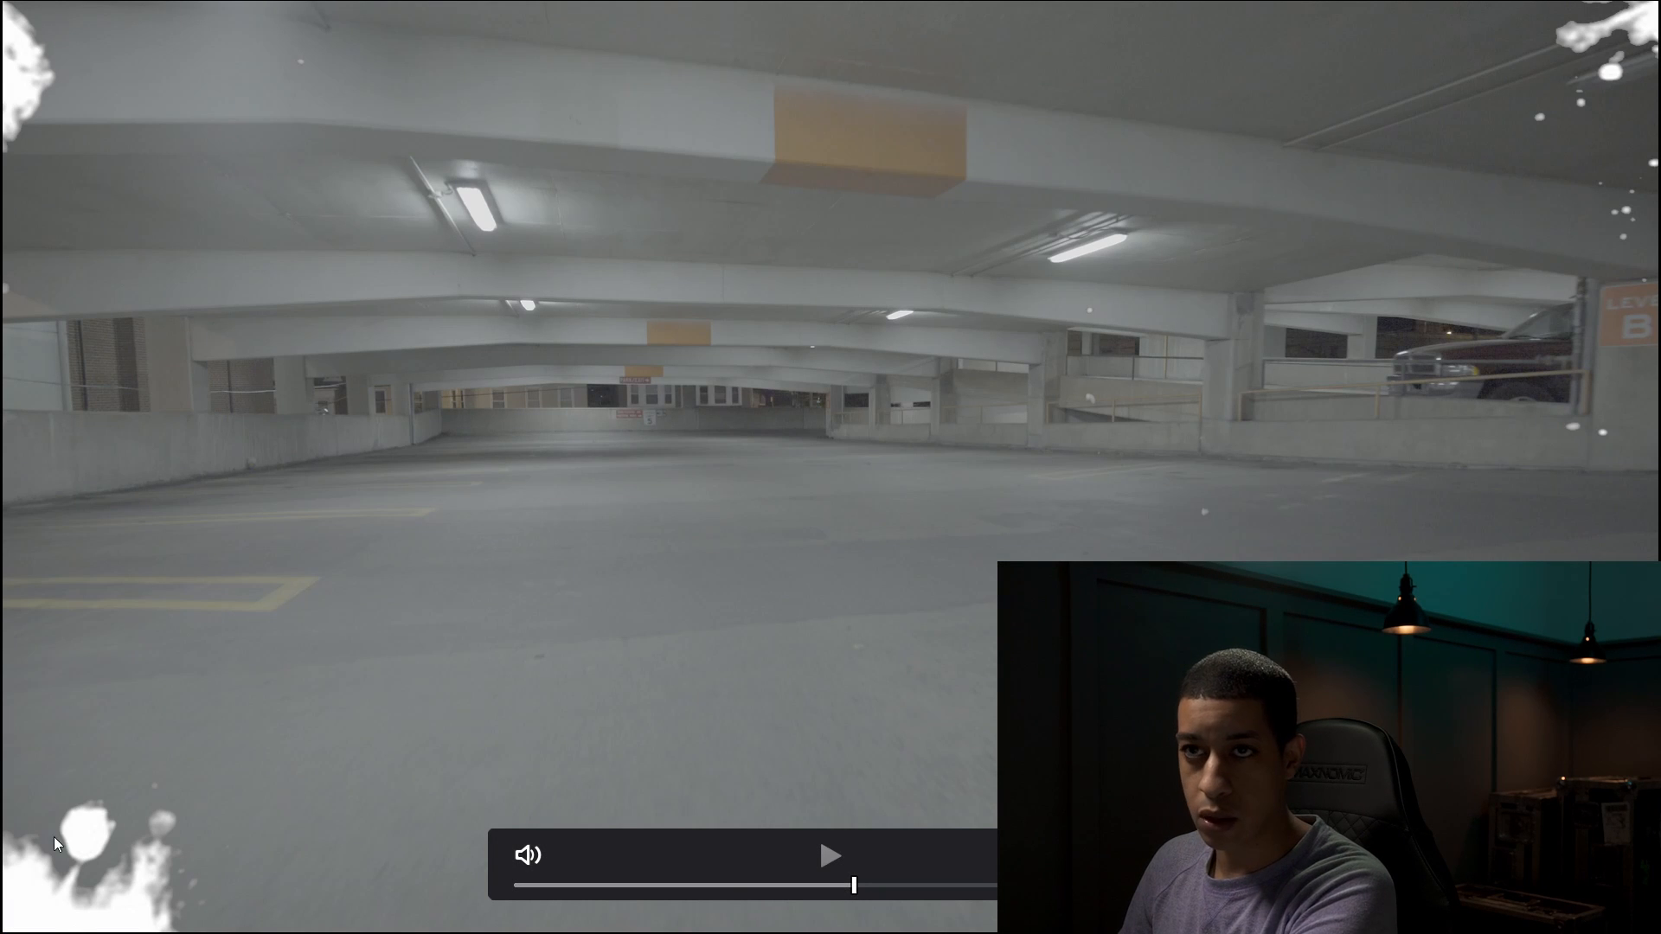
{"action": "mouse_move", "coordinate": [712, 885]}
{"action": "left_mouse_down"}
{"action": "mouse_move", "coordinate": [845, 885]}
{"action": "mouse_move", "coordinate": [792, 889]}
{"action": "left_mouse_up"}
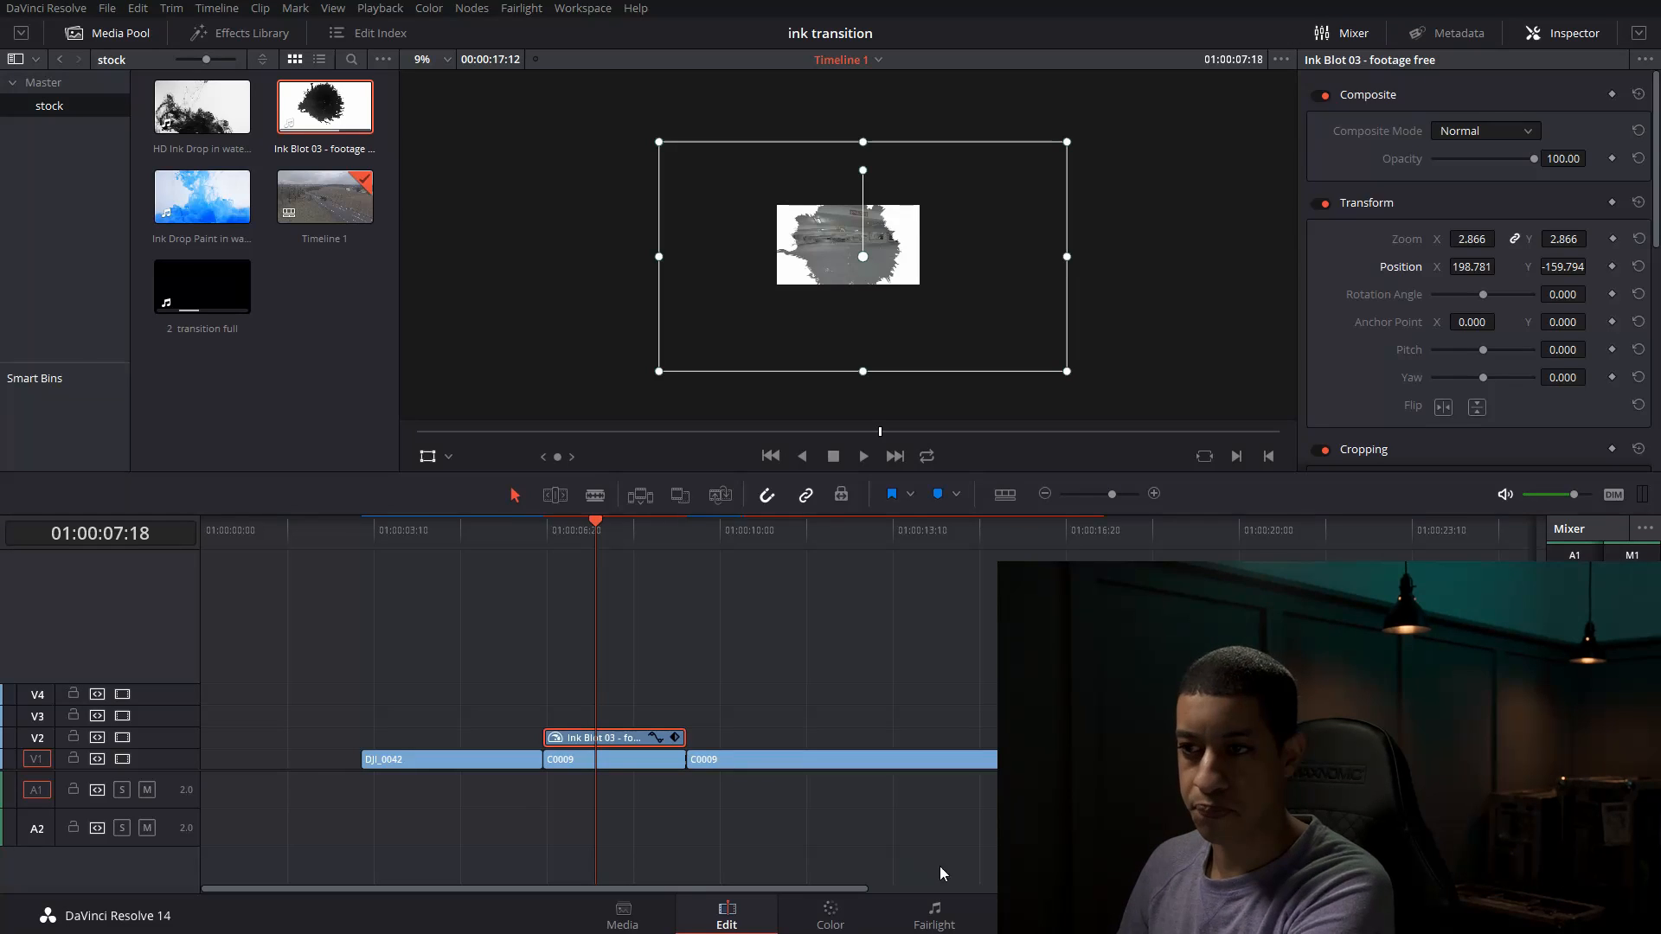
{"action": "left_click_drag", "start_coordinate": [616, 662], "coordinate": [577, 806]}
{"action": "right_click", "coordinate": [626, 759]}
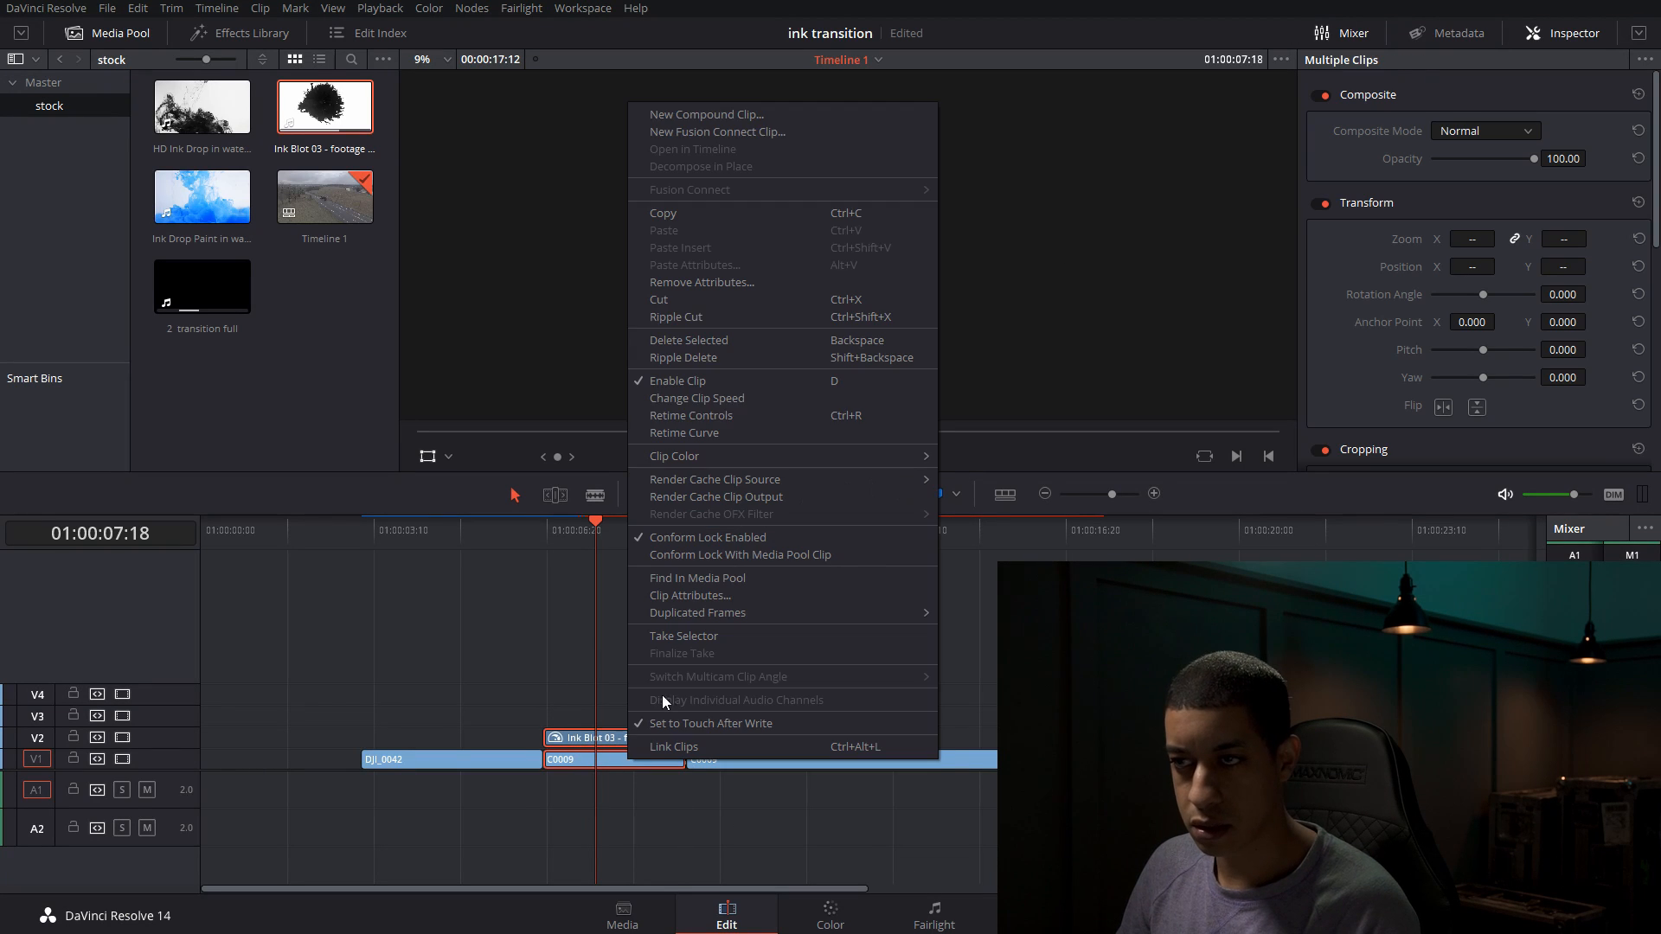
{"action": "left_click", "coordinate": [723, 114]}
{"action": "left_click", "coordinate": [946, 506]}
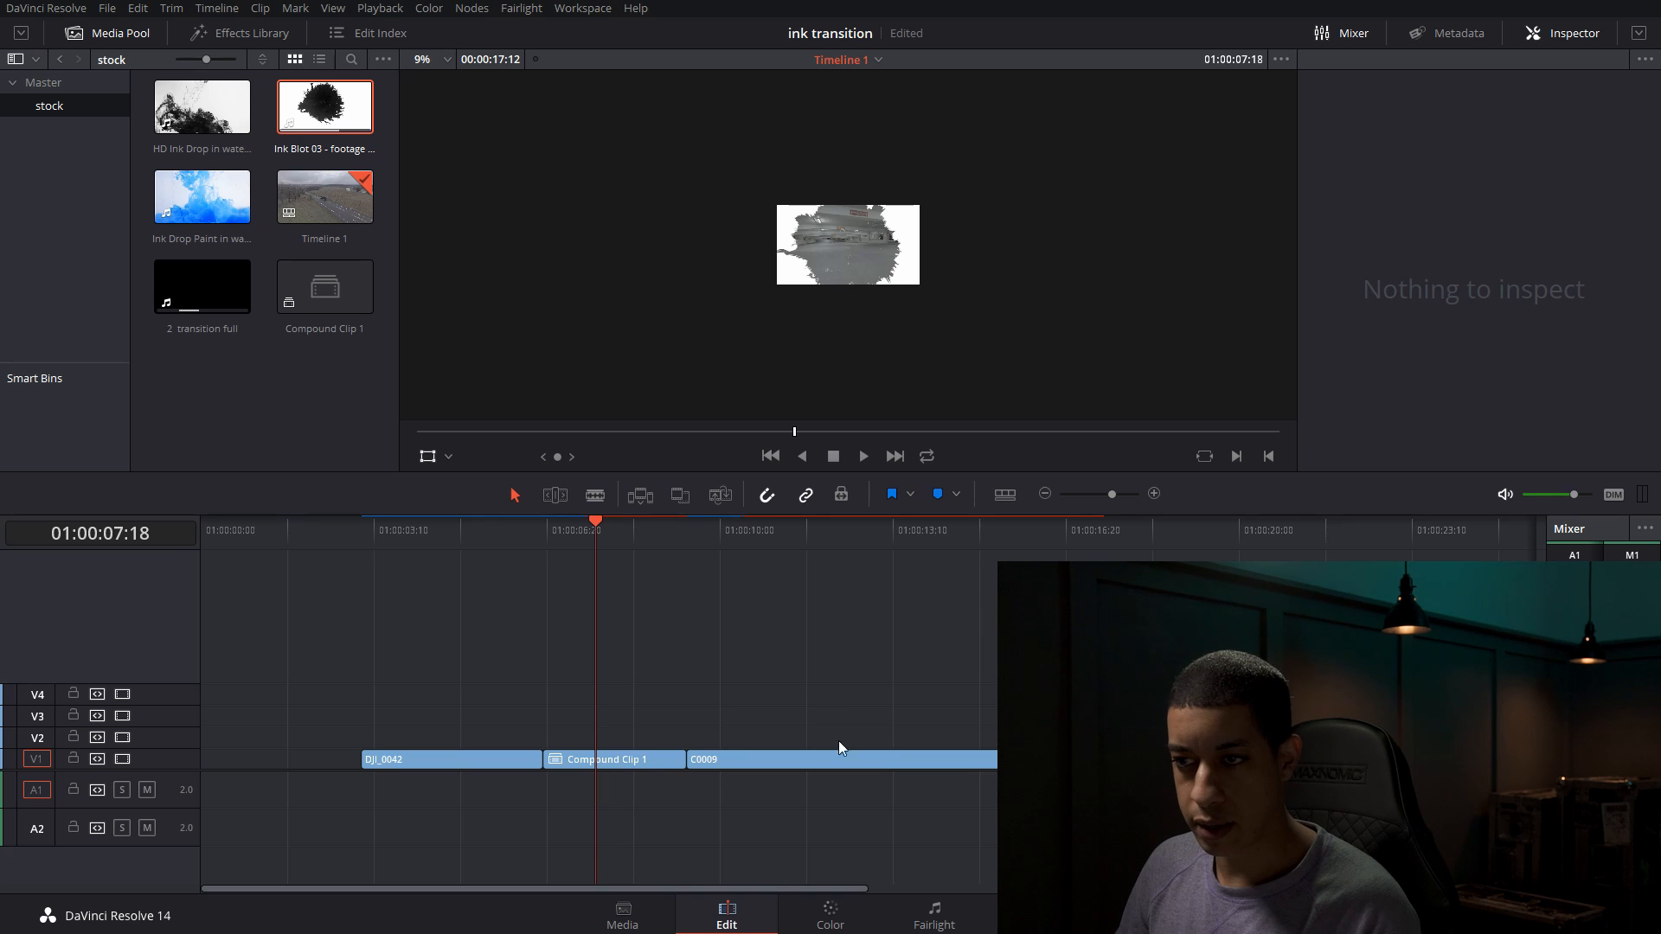
- Move the compound clip to V2 above the end of DJI_0042 and shift the remaining C0009 clip to start at 01:00:07:27
{"action": "left_click_drag", "start_coordinate": [619, 760], "coordinate": [477, 738]}
{"action": "left_click_drag", "start_coordinate": [798, 766], "coordinate": [707, 766]}
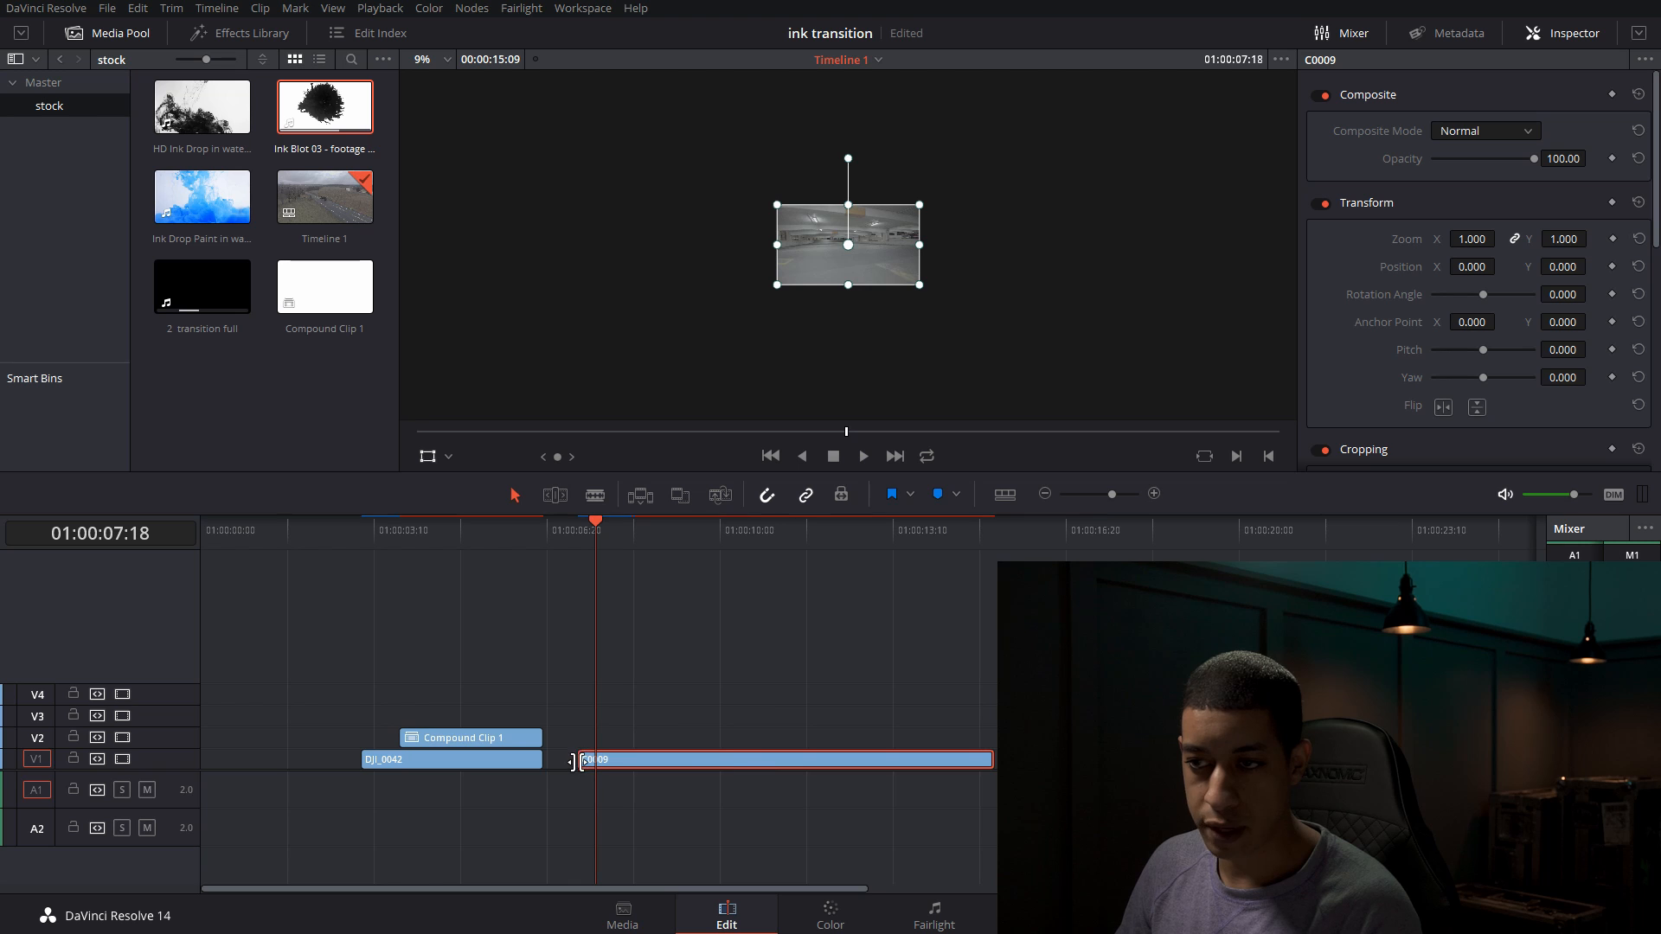
{"action": "left_click_drag", "start_coordinate": [730, 768], "coordinate": [684, 753]}
{"action": "left_click_drag", "start_coordinate": [519, 532], "coordinate": [612, 536]}
{"action": "left_click_drag", "start_coordinate": [709, 744], "coordinate": [780, 755]}
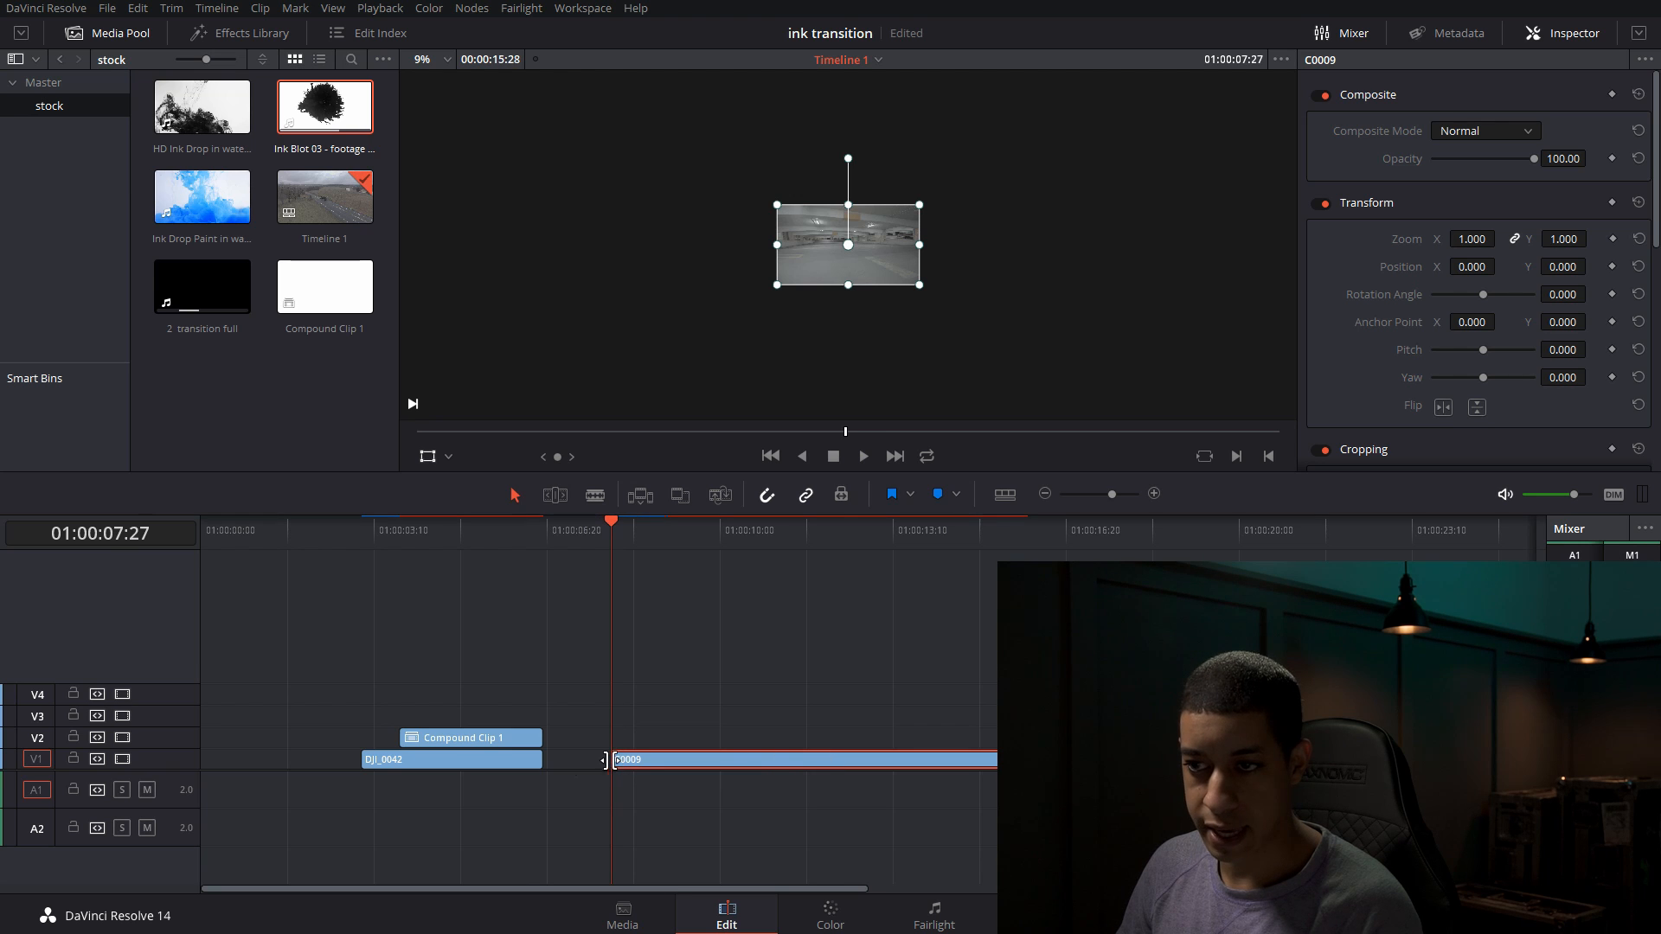
- Split the DJI_0042 clip at the compound clip's start, 01:00:03:25
{"action": "left_click", "coordinate": [399, 536]}
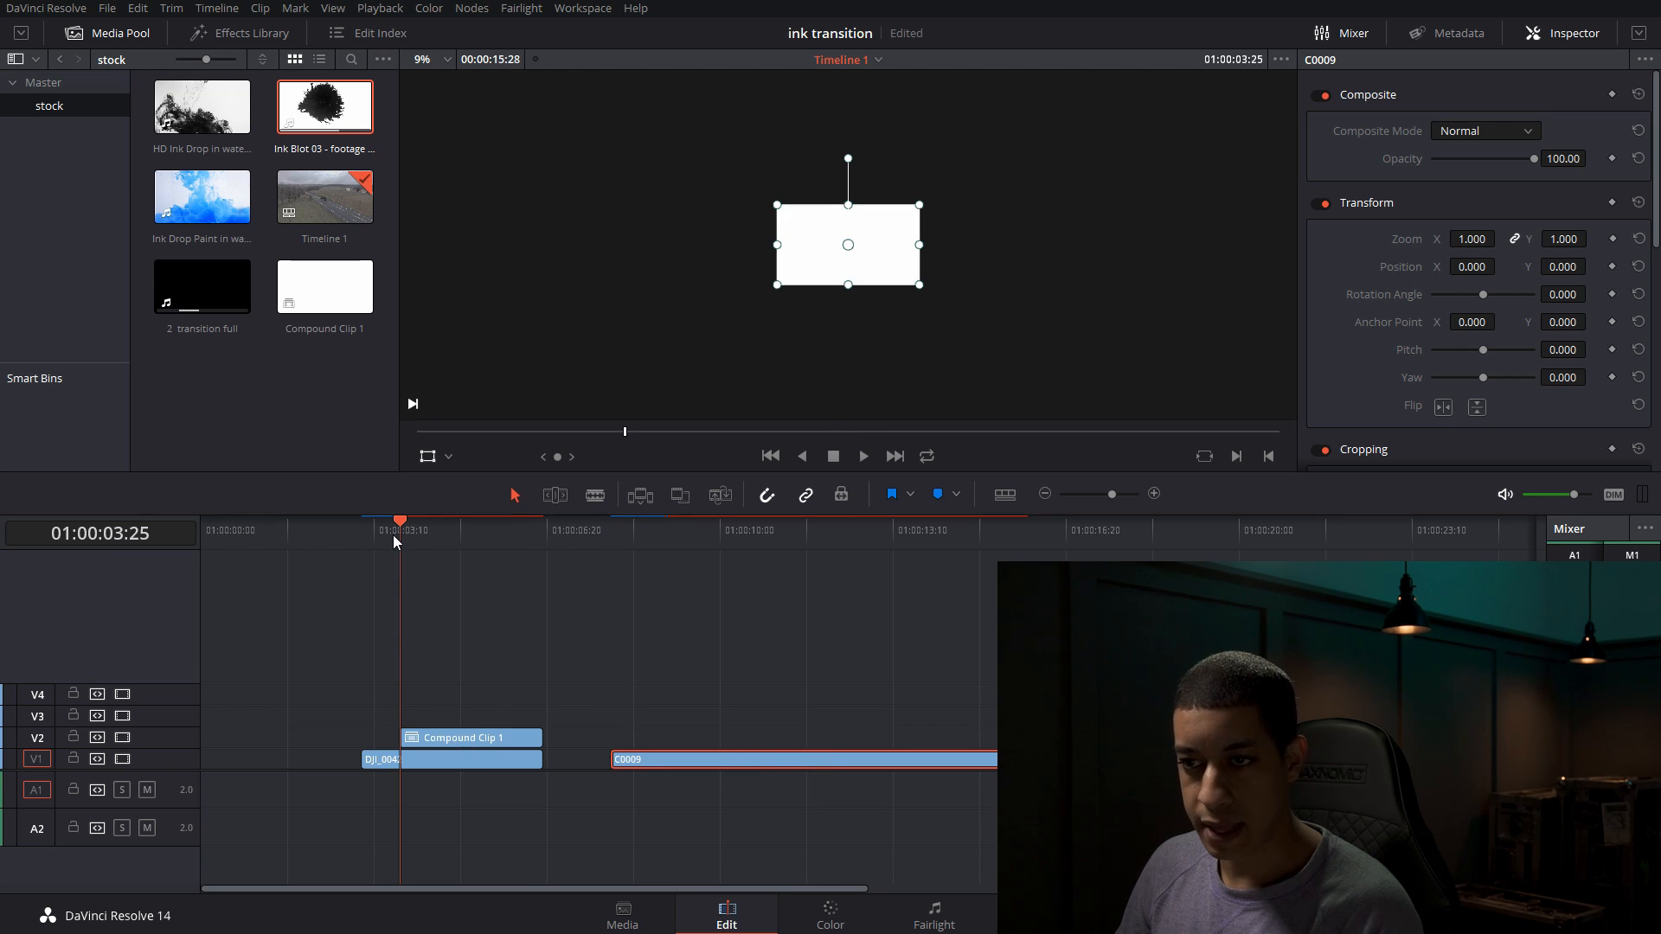
{"action": "left_click", "coordinate": [417, 761]}
{"action": "key", "text": "ctrl+b"}
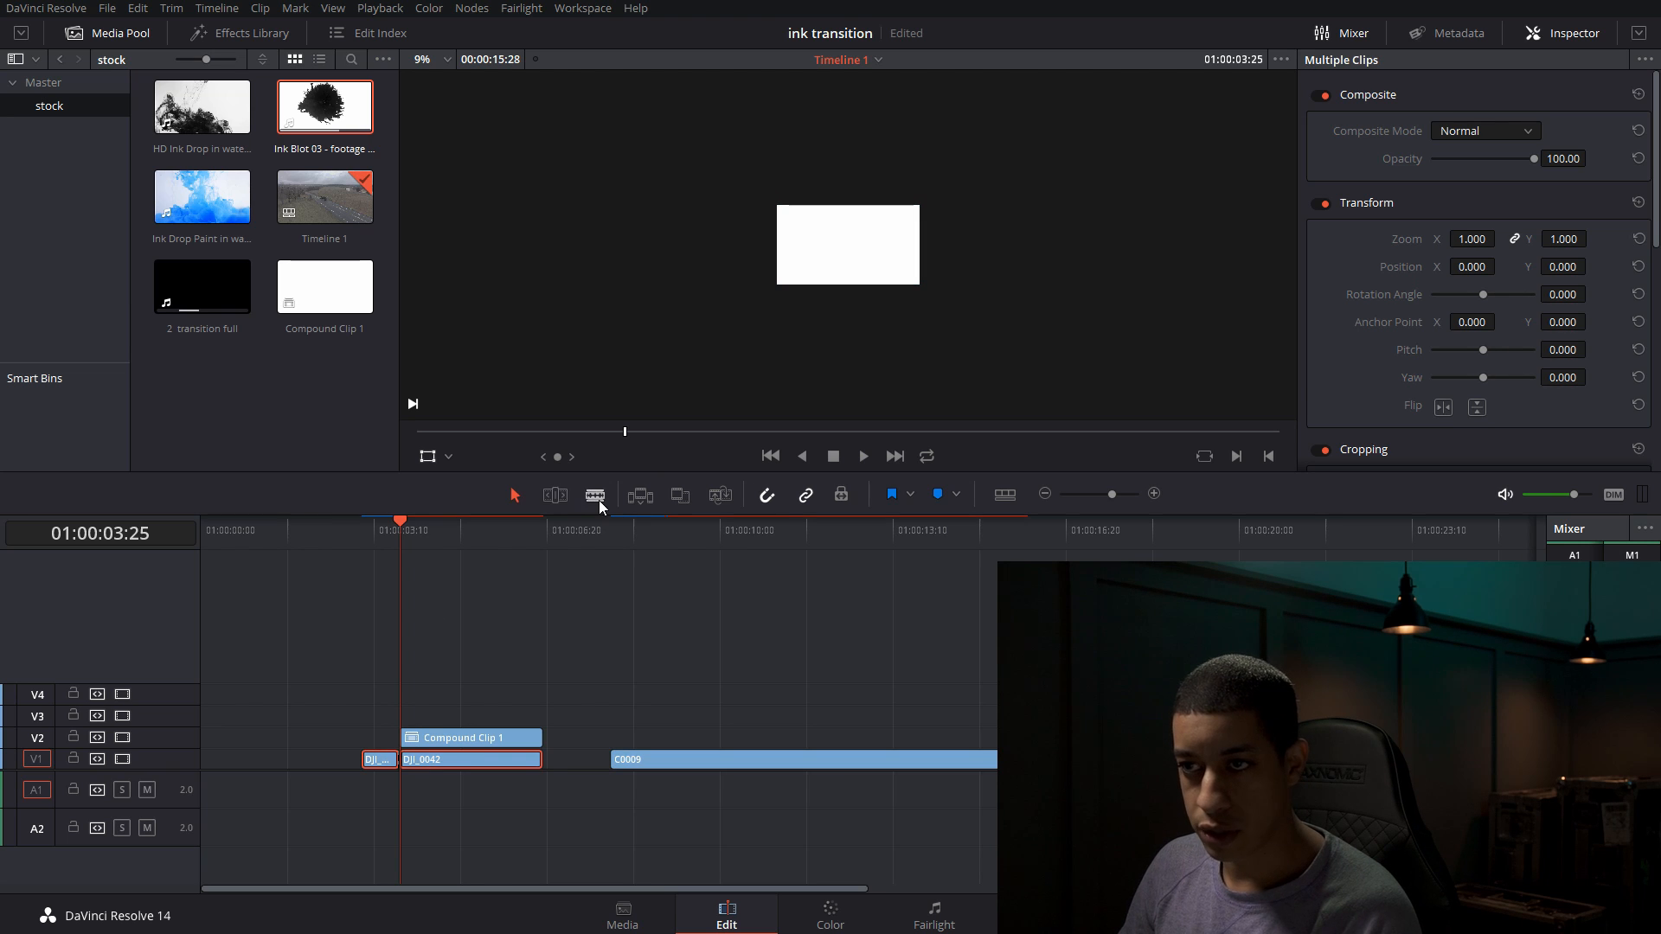
- Select Compound Clip 1 on V2 and open it on the Color page at 01:00:04:15
{"action": "left_click", "coordinate": [450, 715]}
{"action": "left_click", "coordinate": [449, 742]}
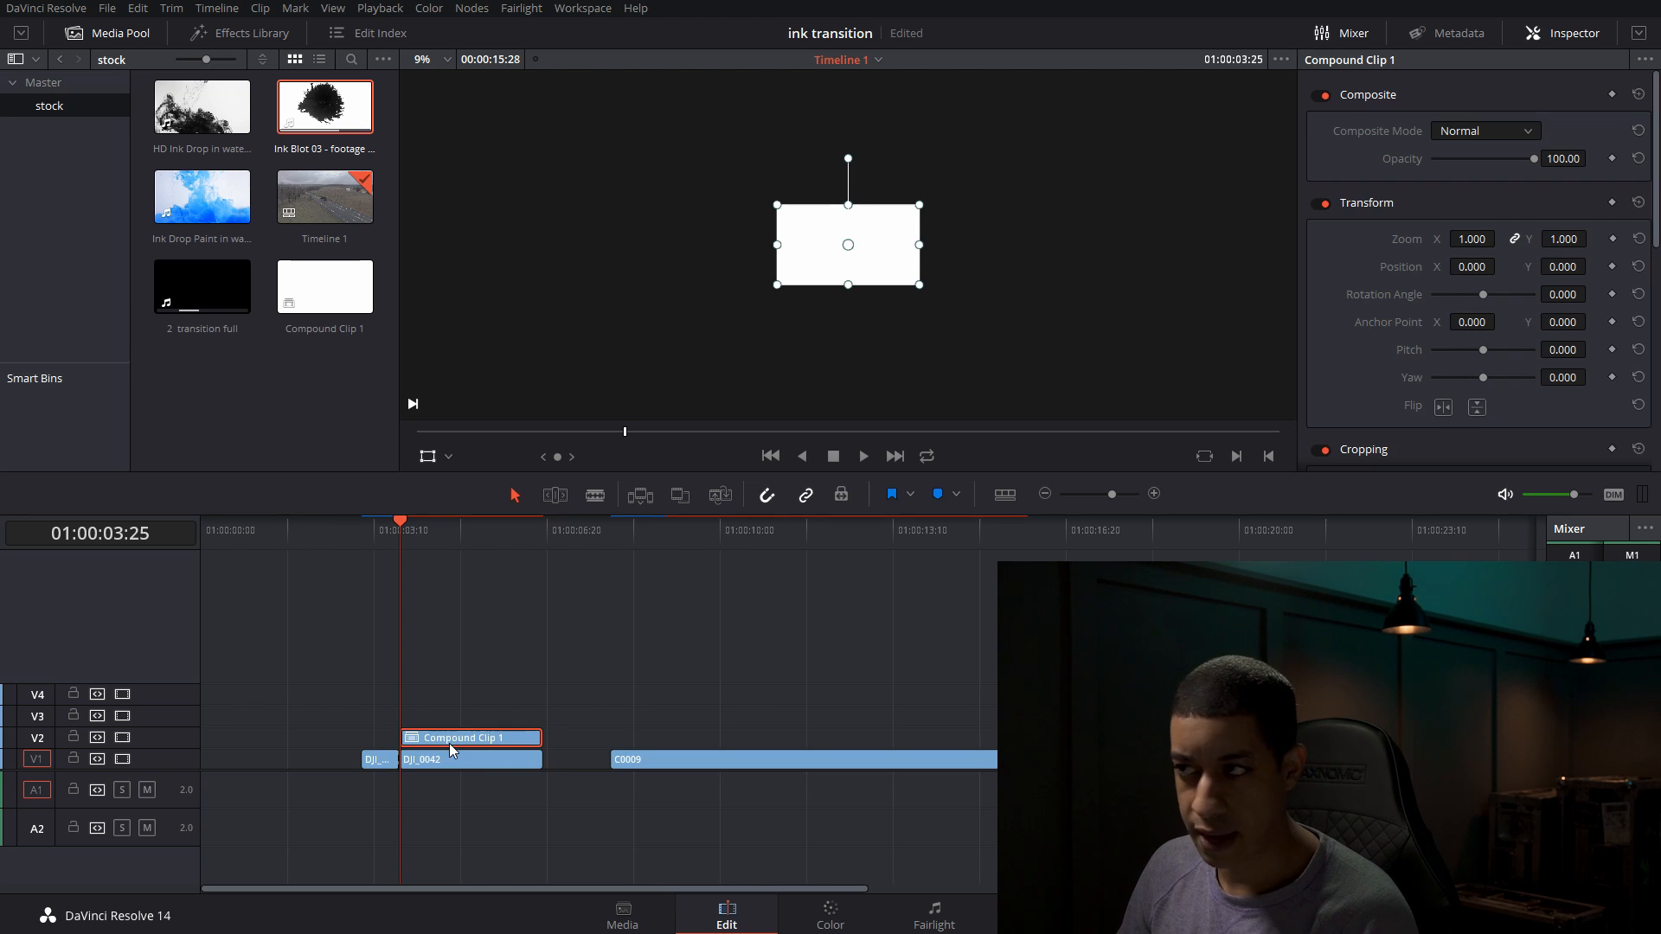
{"action": "left_click_drag", "start_coordinate": [408, 539], "coordinate": [434, 536]}
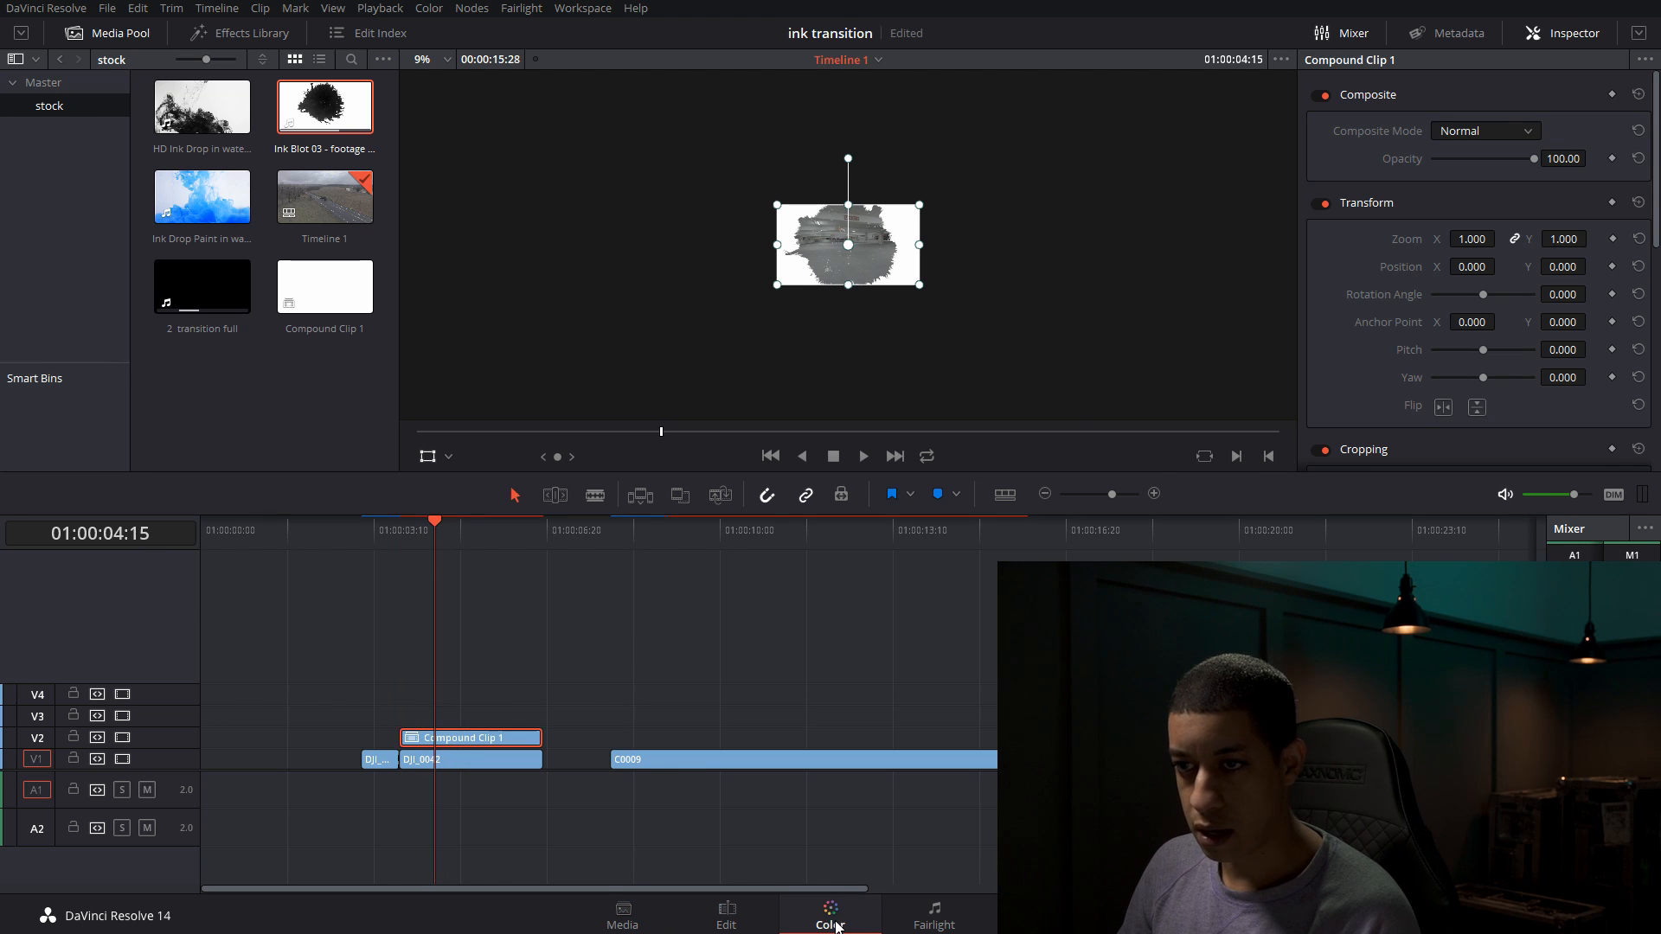
{"action": "left_click", "coordinate": [830, 917]}
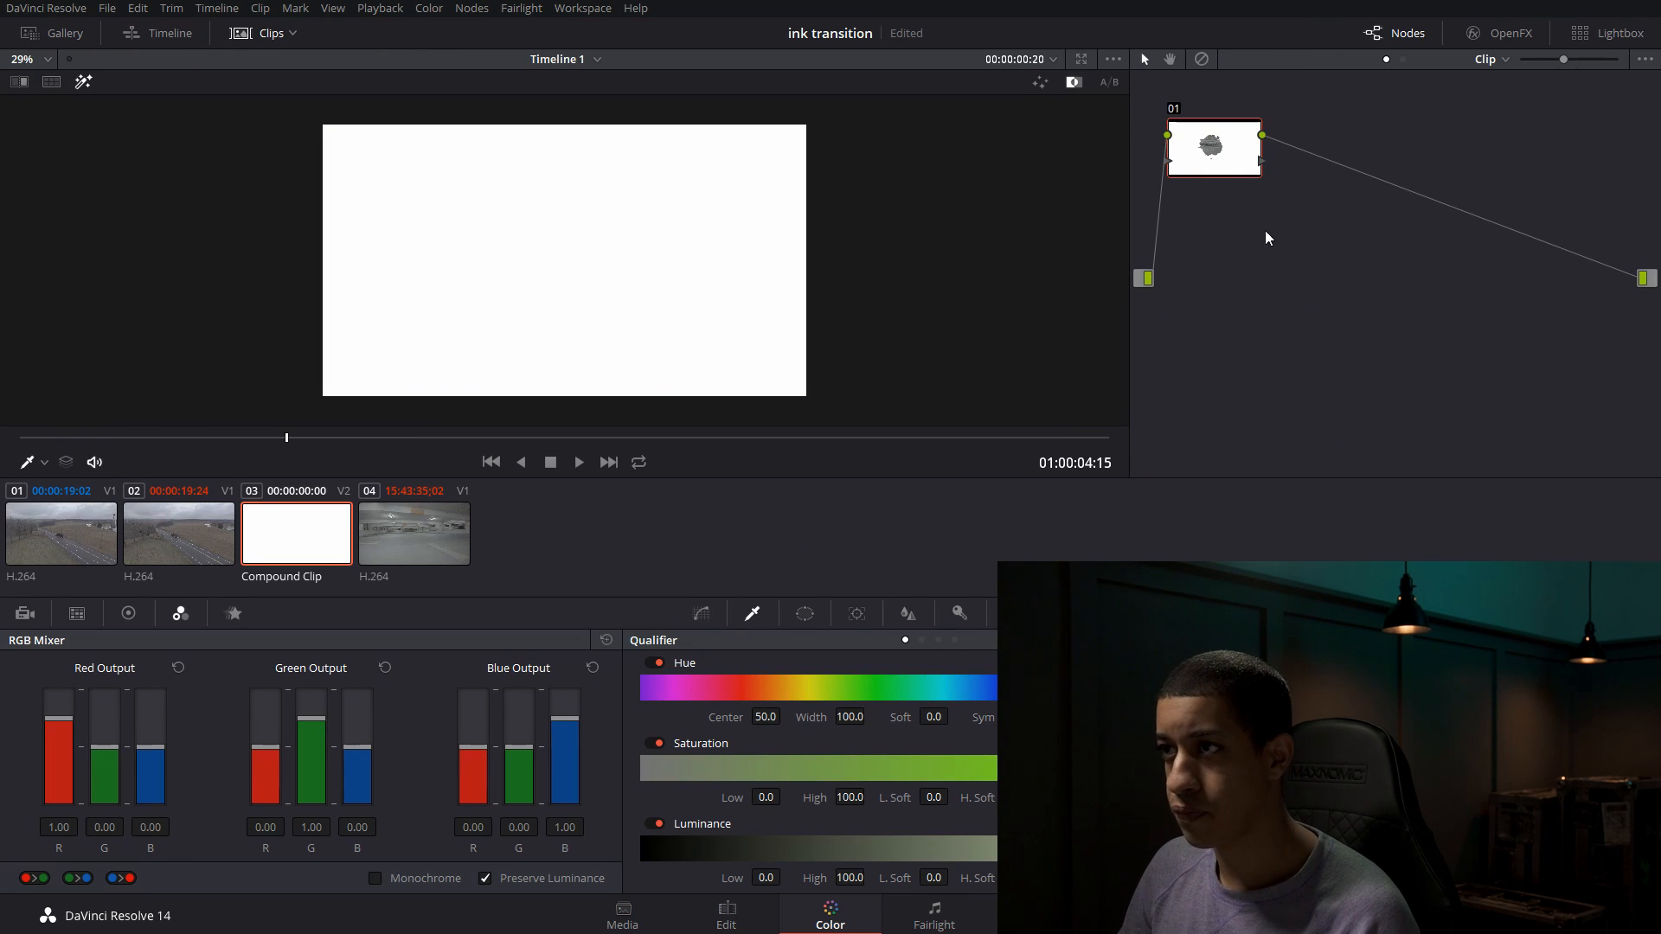
- Add serial node 02 and an alpha output to the node graph, and connect node 02's key output to the alpha output
{"action": "key", "text": "alt+s"}
{"action": "right_click", "coordinate": [1410, 297]}
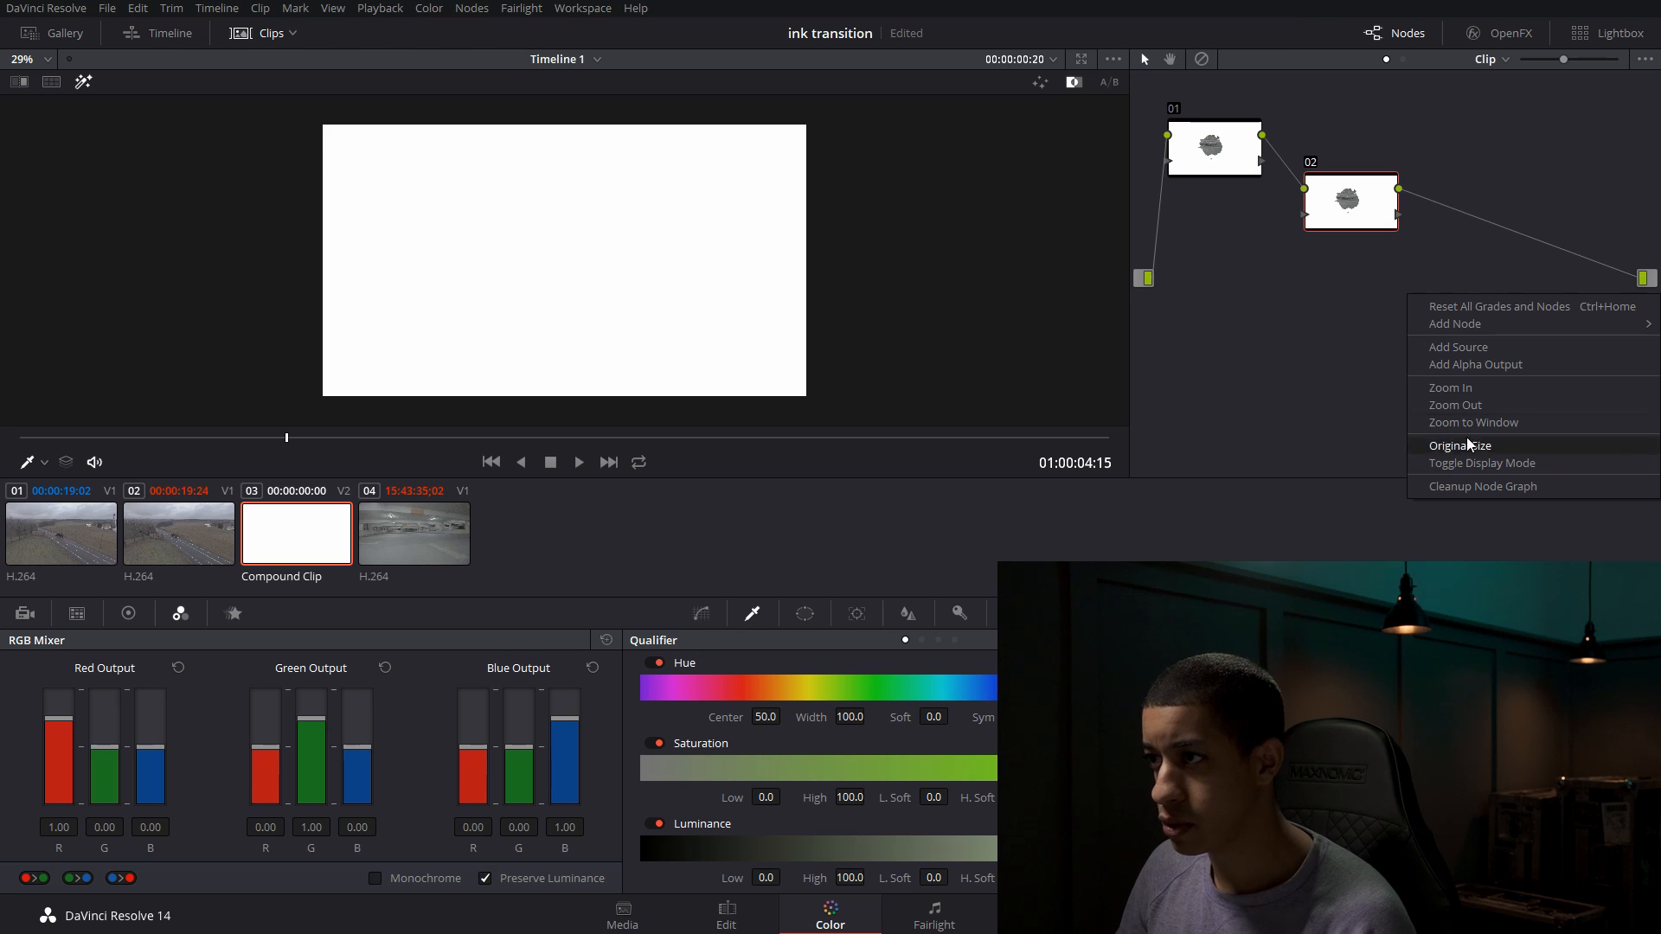
{"action": "left_click", "coordinate": [1497, 365]}
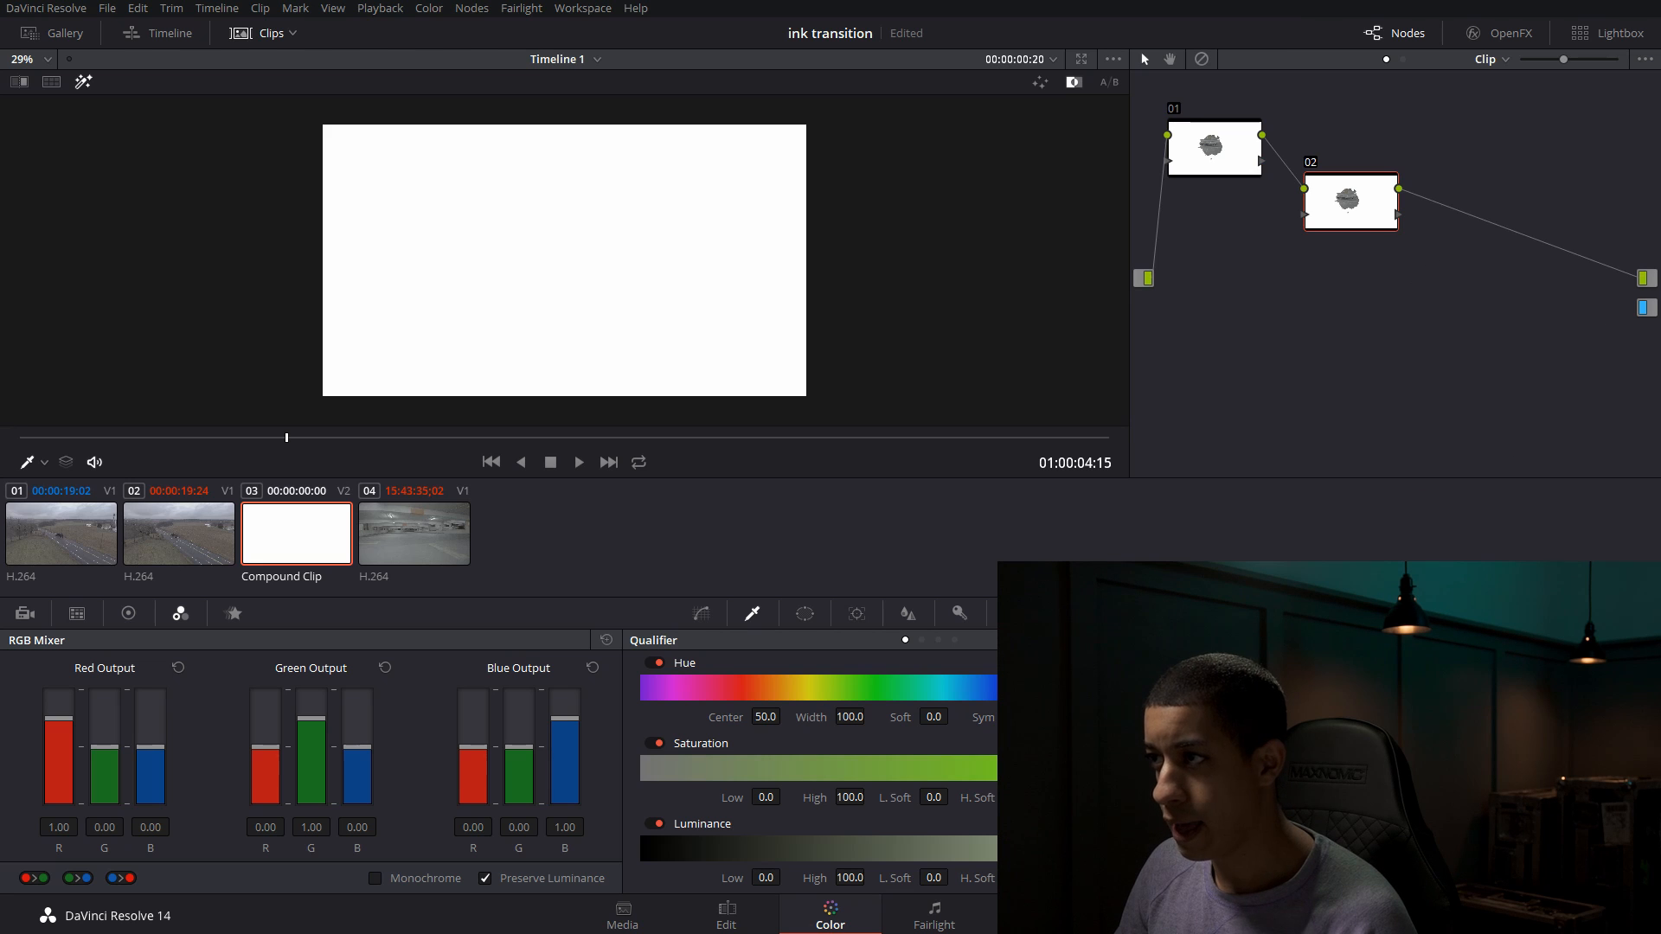
{"action": "left_click_drag", "start_coordinate": [1399, 216], "coordinate": [1627, 320]}
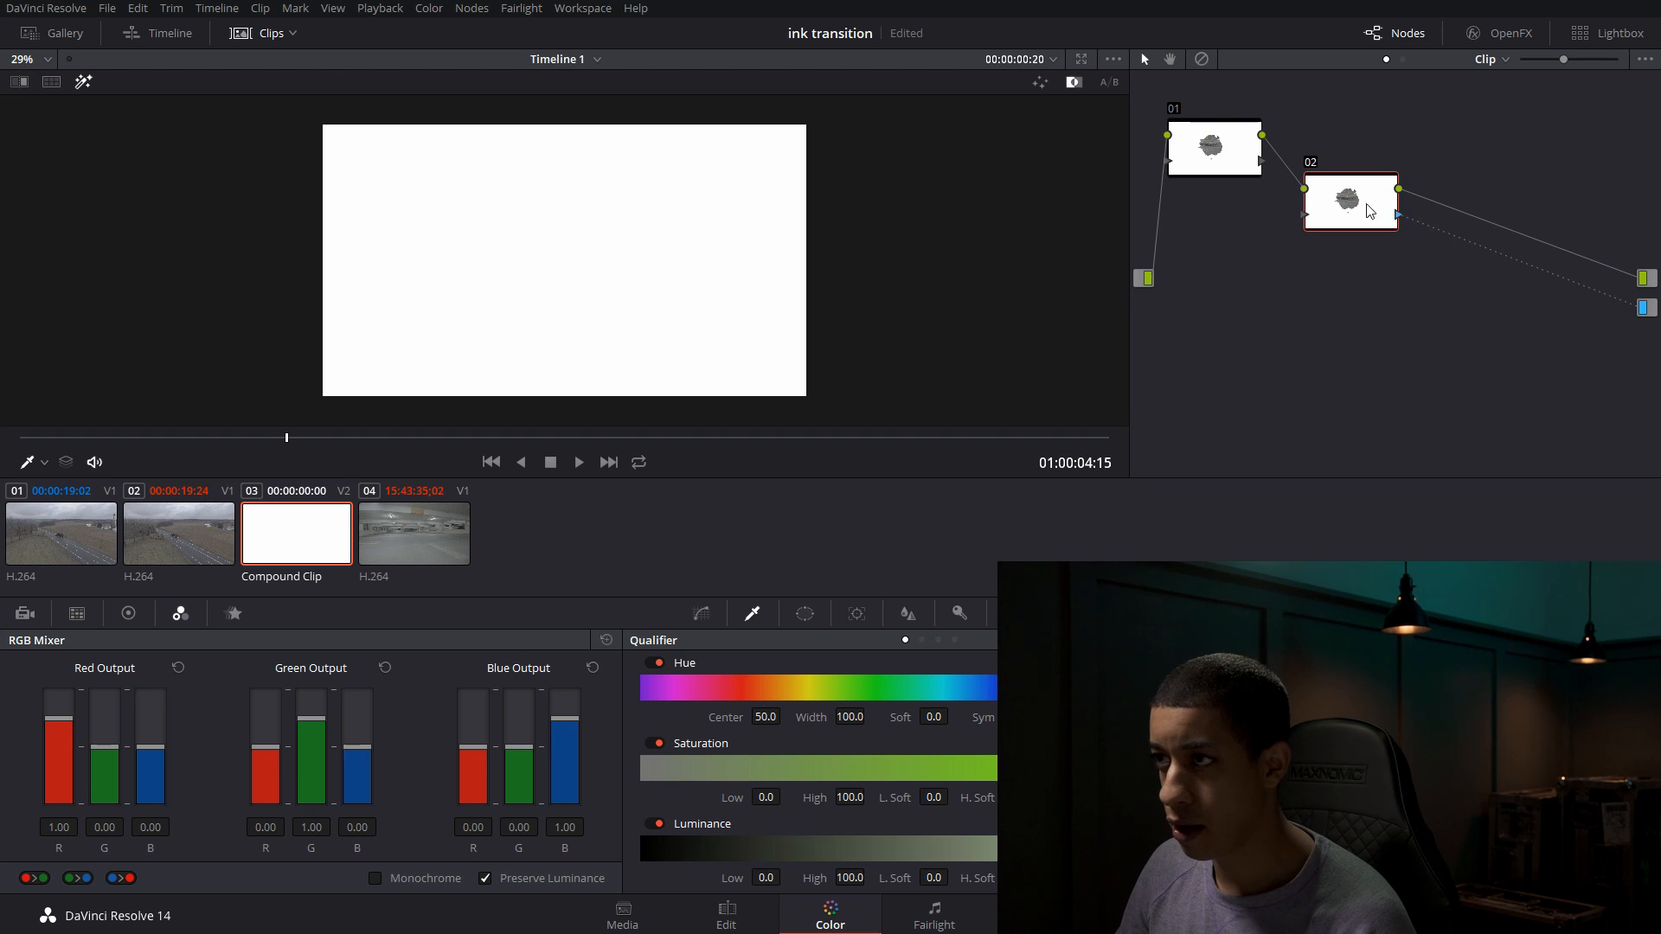
{"action": "left_click_drag", "start_coordinate": [1349, 203], "coordinate": [1366, 248]}
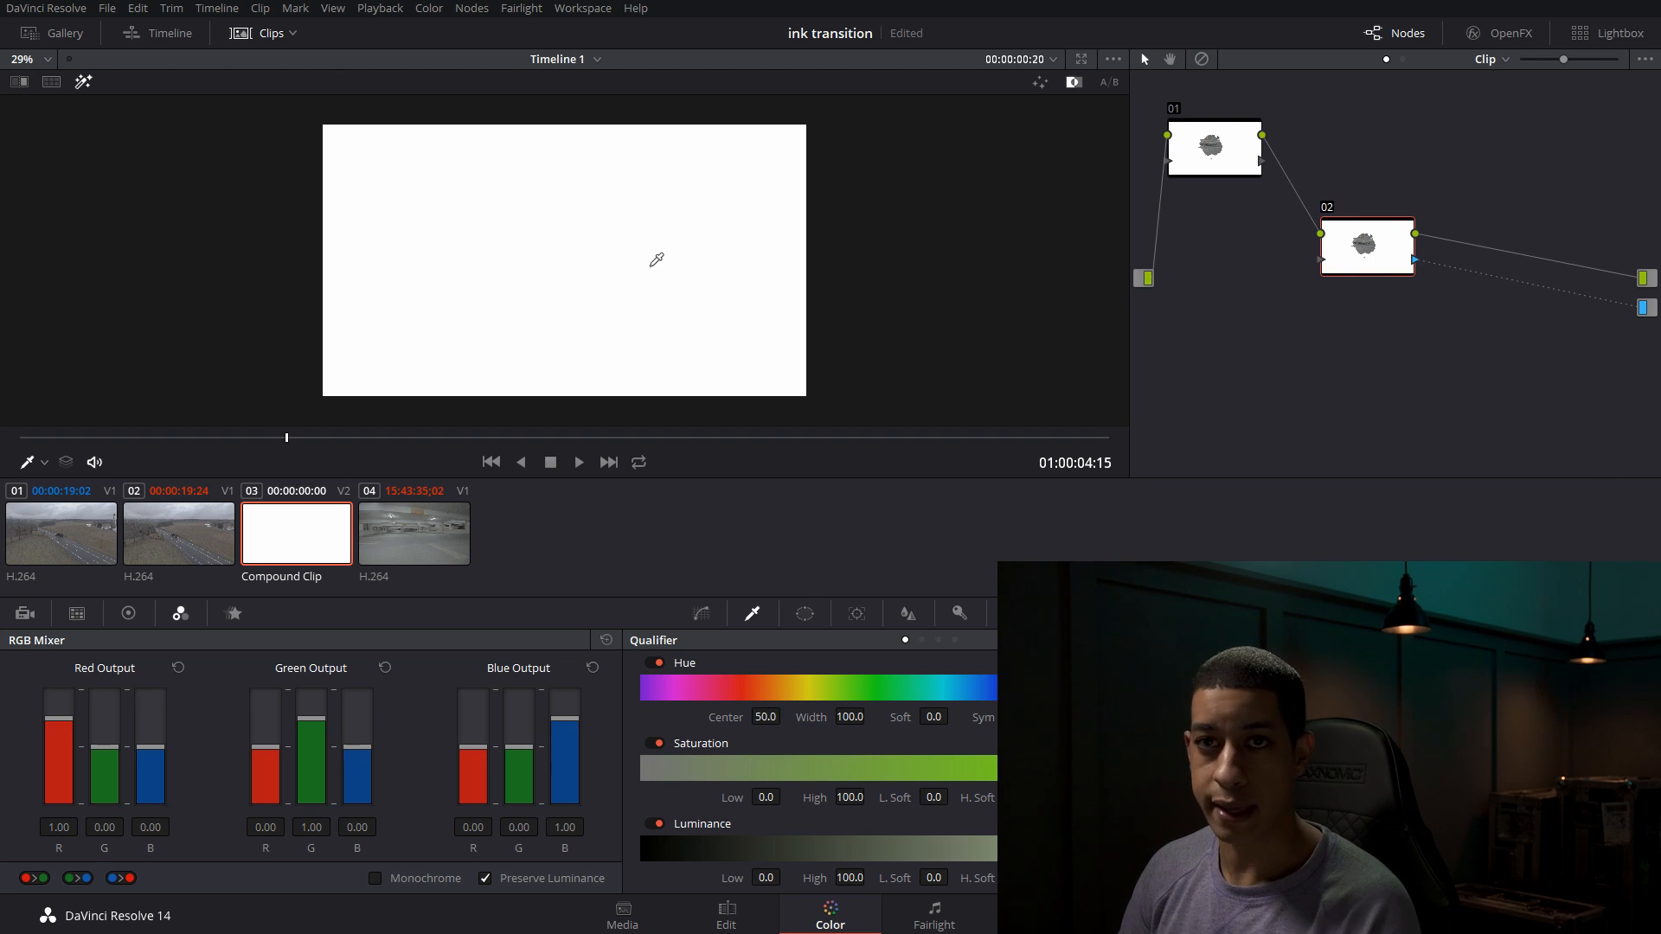
- Lower node 02's qualifier high luminance to 64.7 and preview the keyed transition full screen from the Edit page
{"action": "left_click_drag", "start_coordinate": [846, 879], "coordinate": [813, 879]}
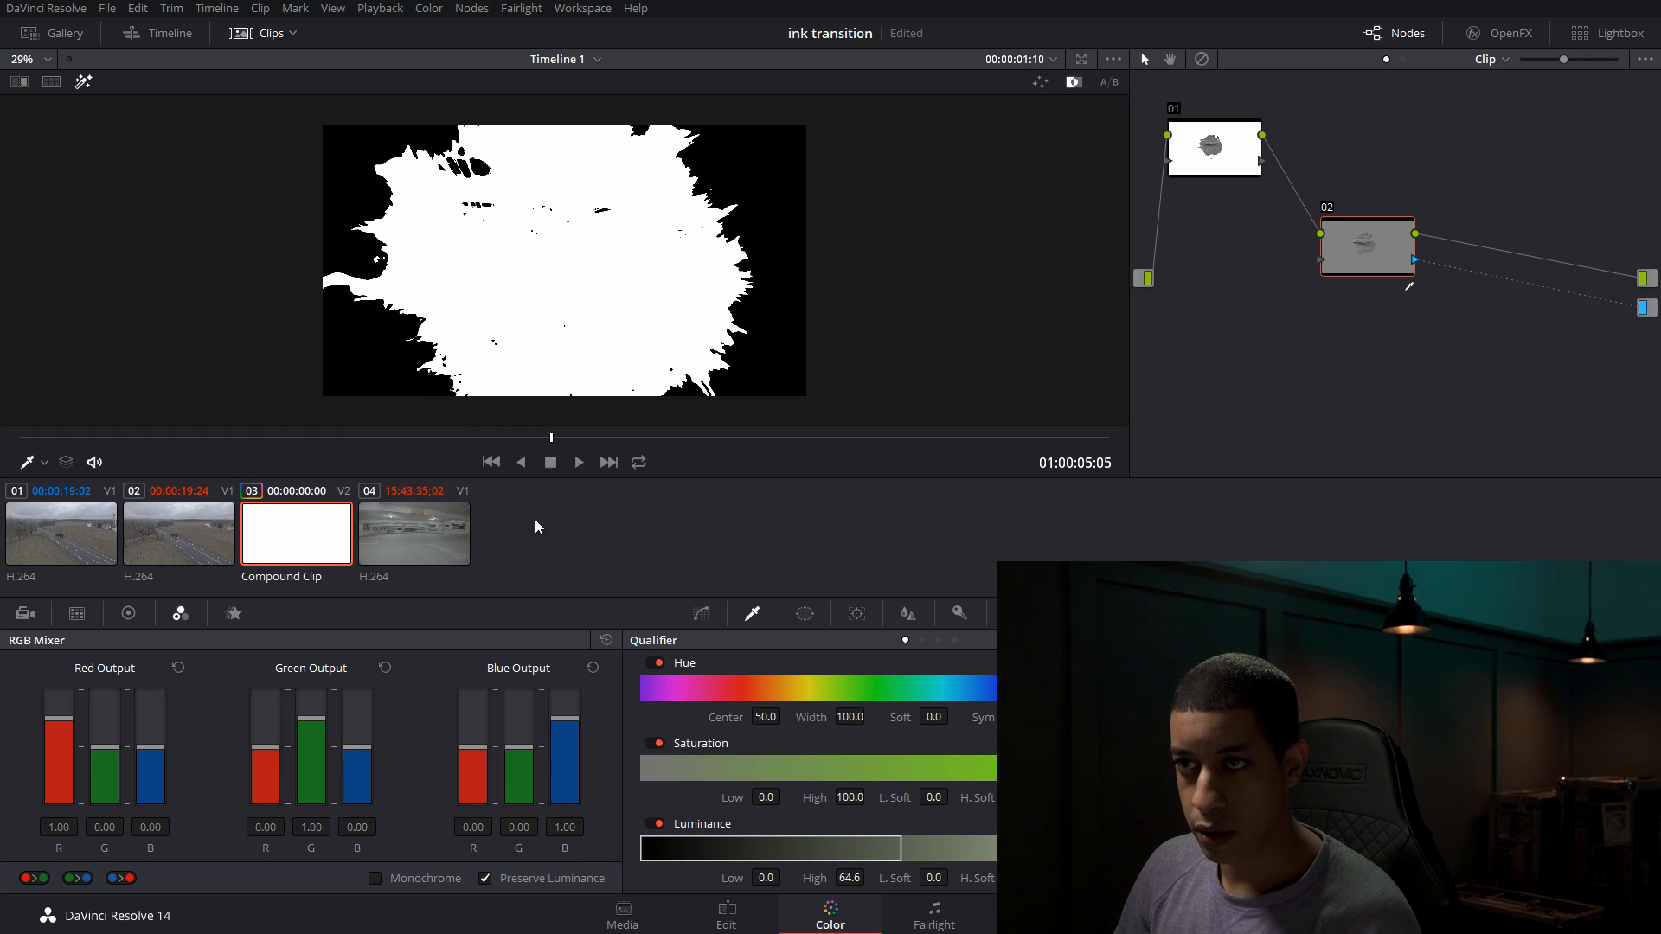
{"action": "left_click", "coordinate": [757, 916]}
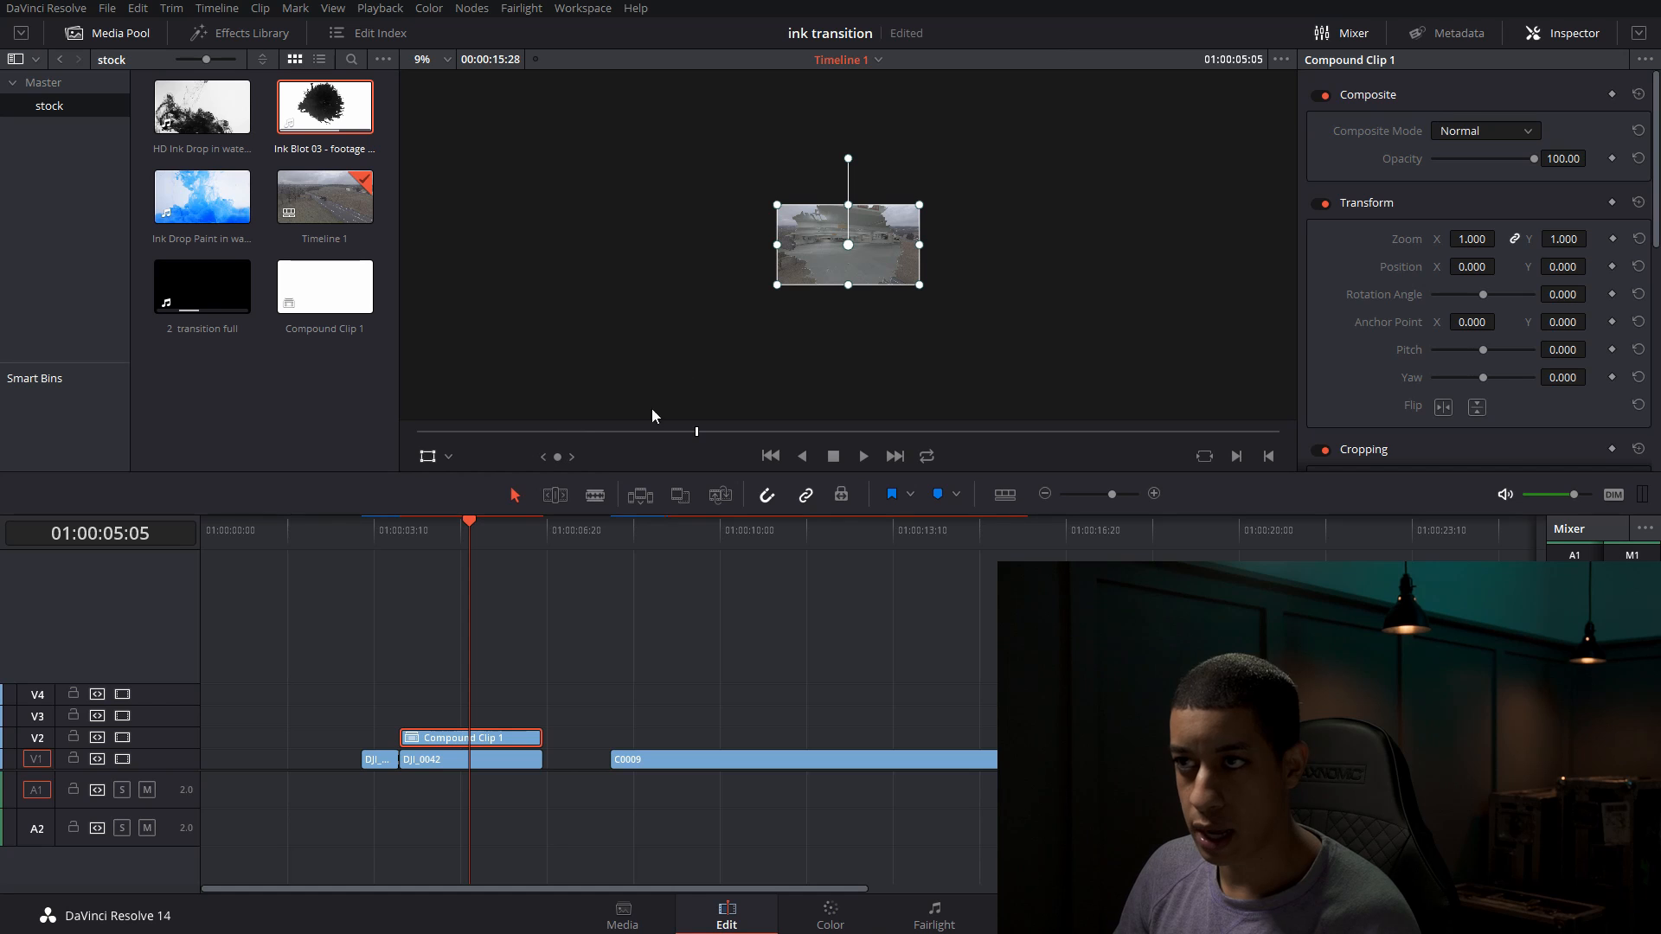
{"action": "key", "text": "ctrl+f"}
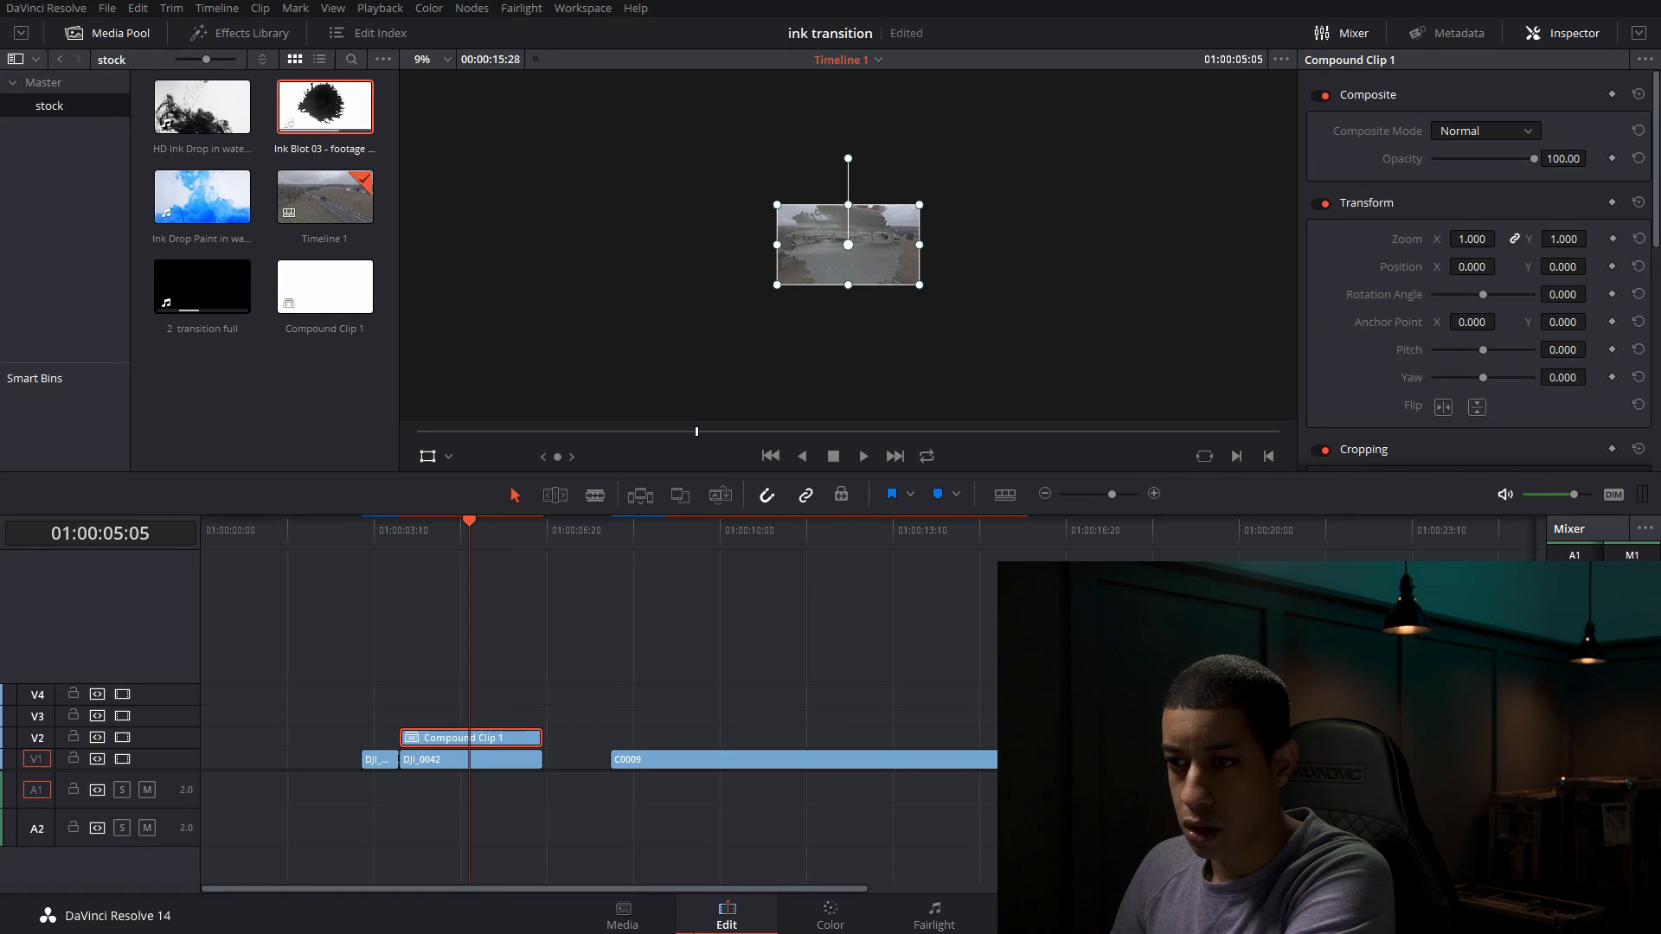
- Turn off the matte highlight, soften node 02's key with a blur radius of 9.7 and adjust its in/out ratio while checking the ink edges
{"action": "left_click", "coordinate": [830, 916]}
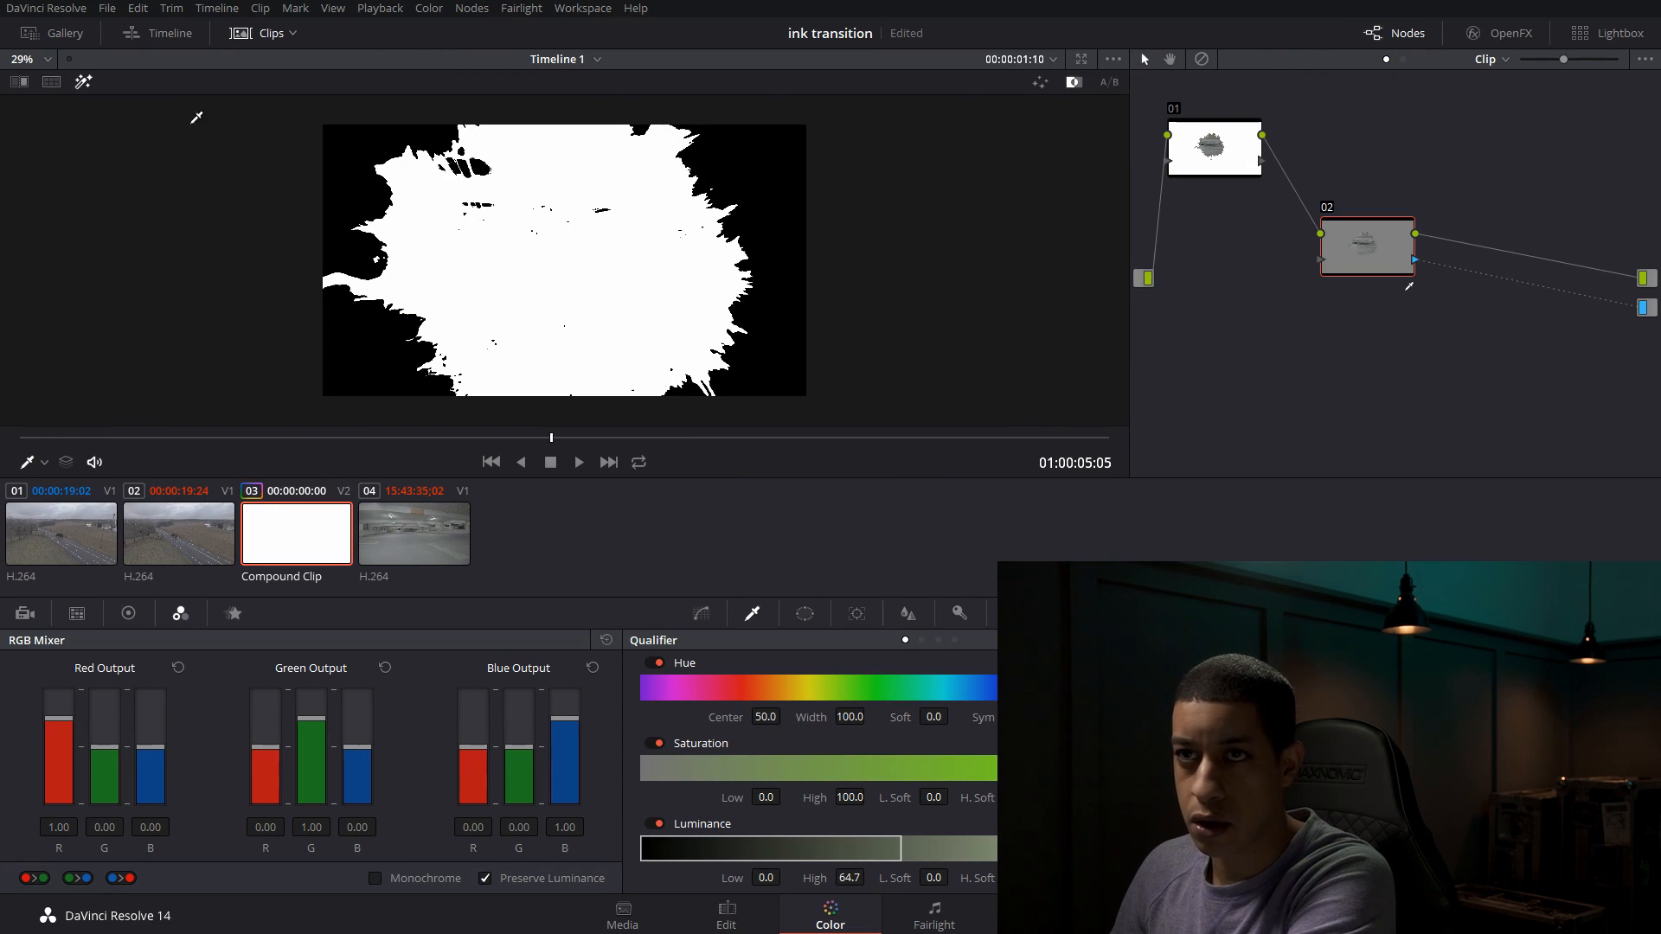
{"action": "left_click", "coordinate": [83, 81]}
{"action": "scroll", "coordinate": [790, 286], "scroll_direction": "up", "scroll_amount": 10}
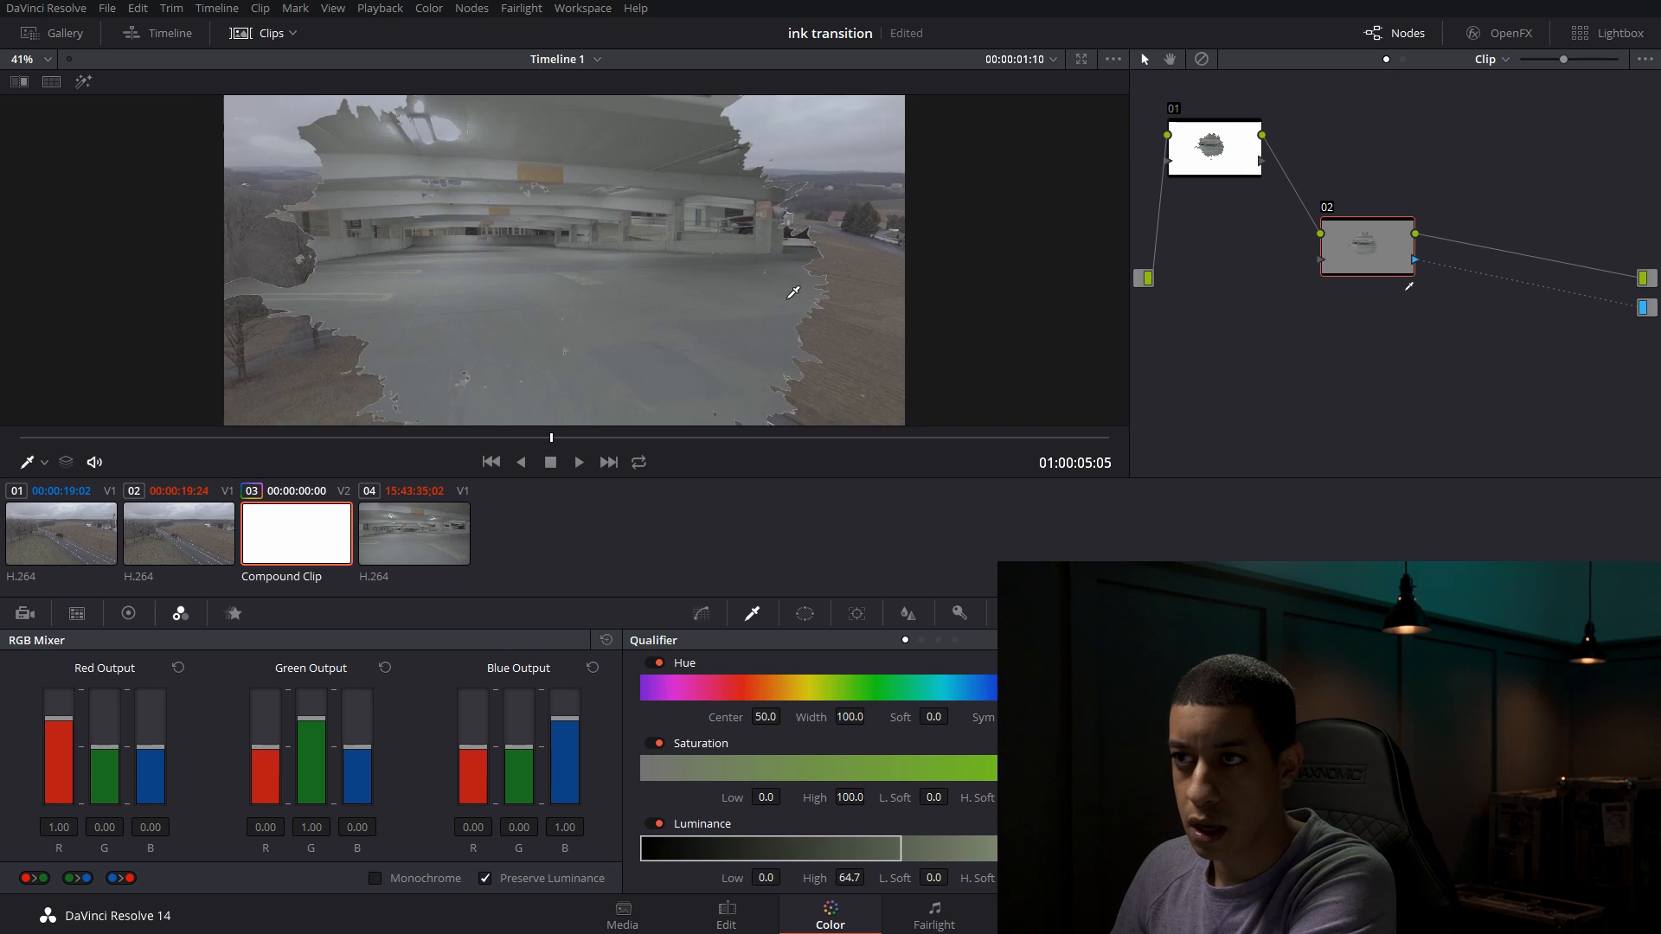
{"action": "scroll", "coordinate": [895, 281], "scroll_direction": "up", "scroll_amount": 6}
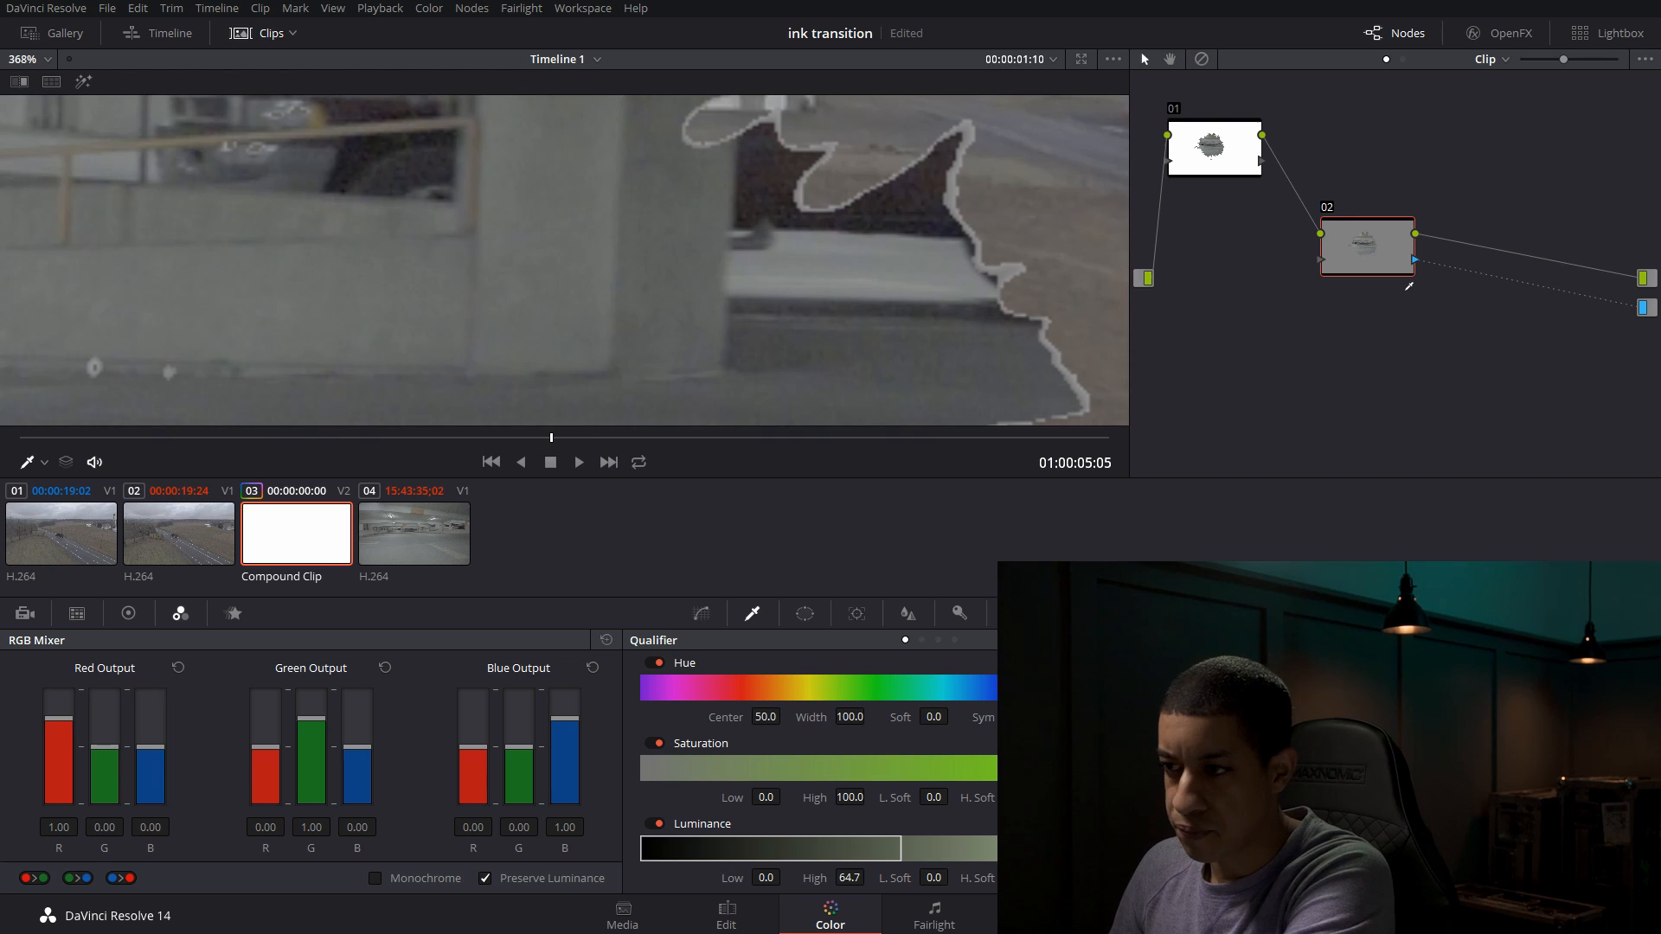
{"action": "left_click_drag", "start_coordinate": [1181, 854], "coordinate": [1203, 852]}
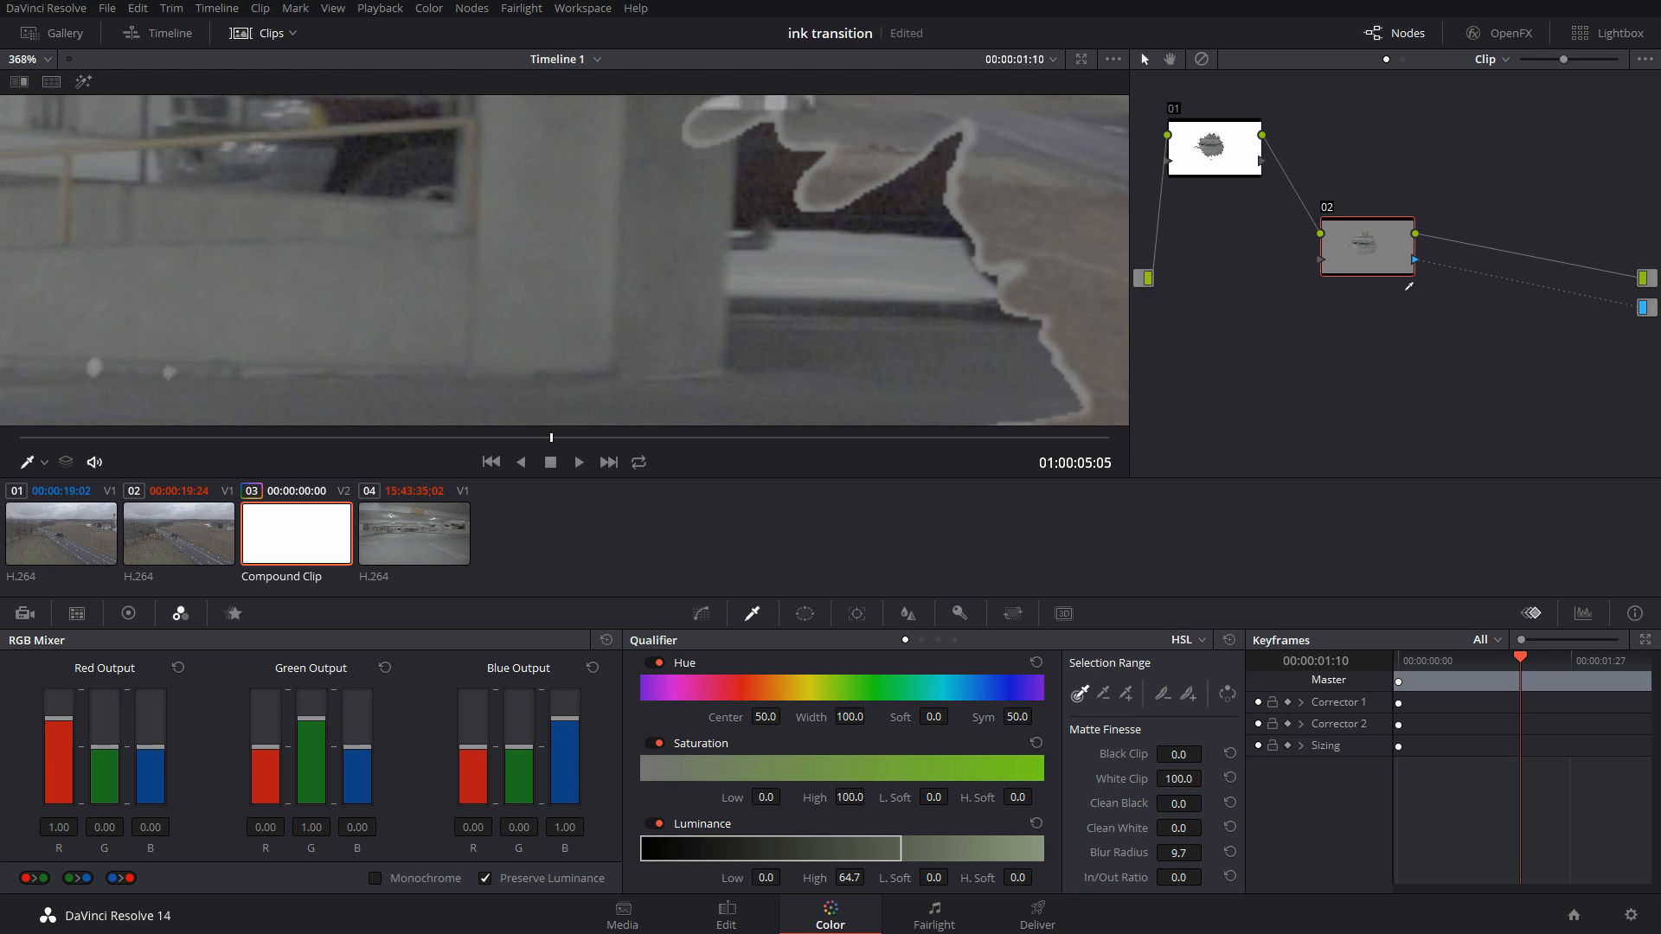
{"action": "left_click_drag", "start_coordinate": [1207, 877], "coordinate": [1207, 876]}
{"action": "scroll", "coordinate": [830, 350], "scroll_direction": "down", "scroll_amount": 5}
{"action": "left_click_drag", "start_coordinate": [816, 284], "coordinate": [737, 48]}
{"action": "scroll", "coordinate": [864, 298], "scroll_direction": "up", "scroll_amount": 2}
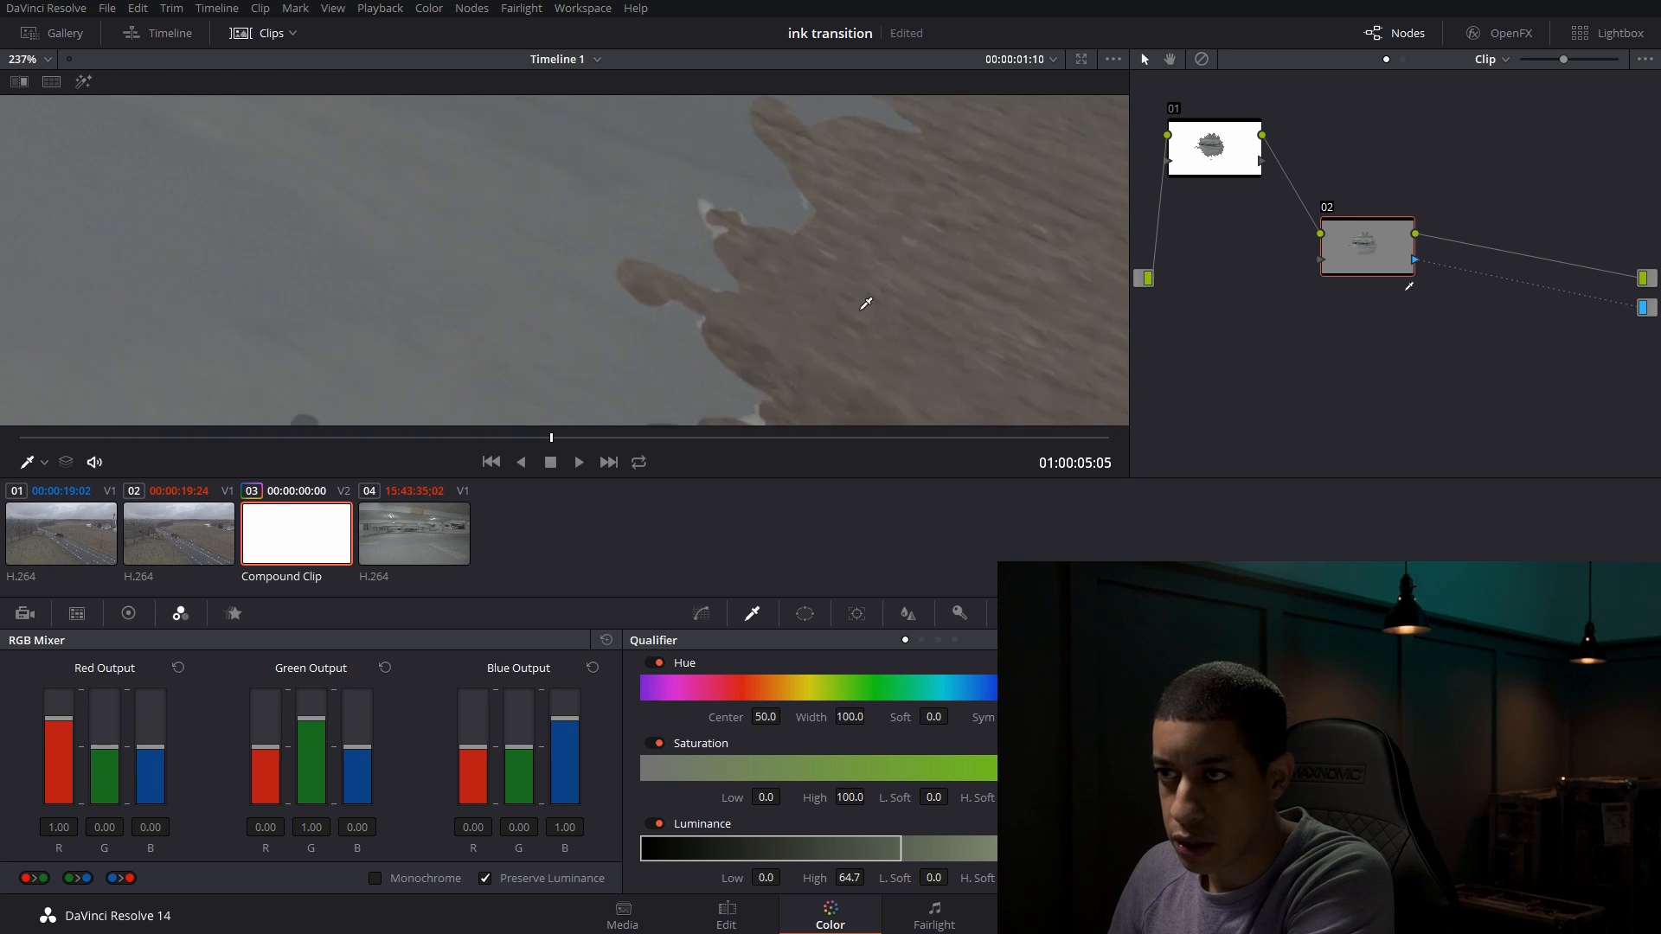
{"action": "scroll", "coordinate": [845, 308], "scroll_direction": "down", "scroll_amount": 8}
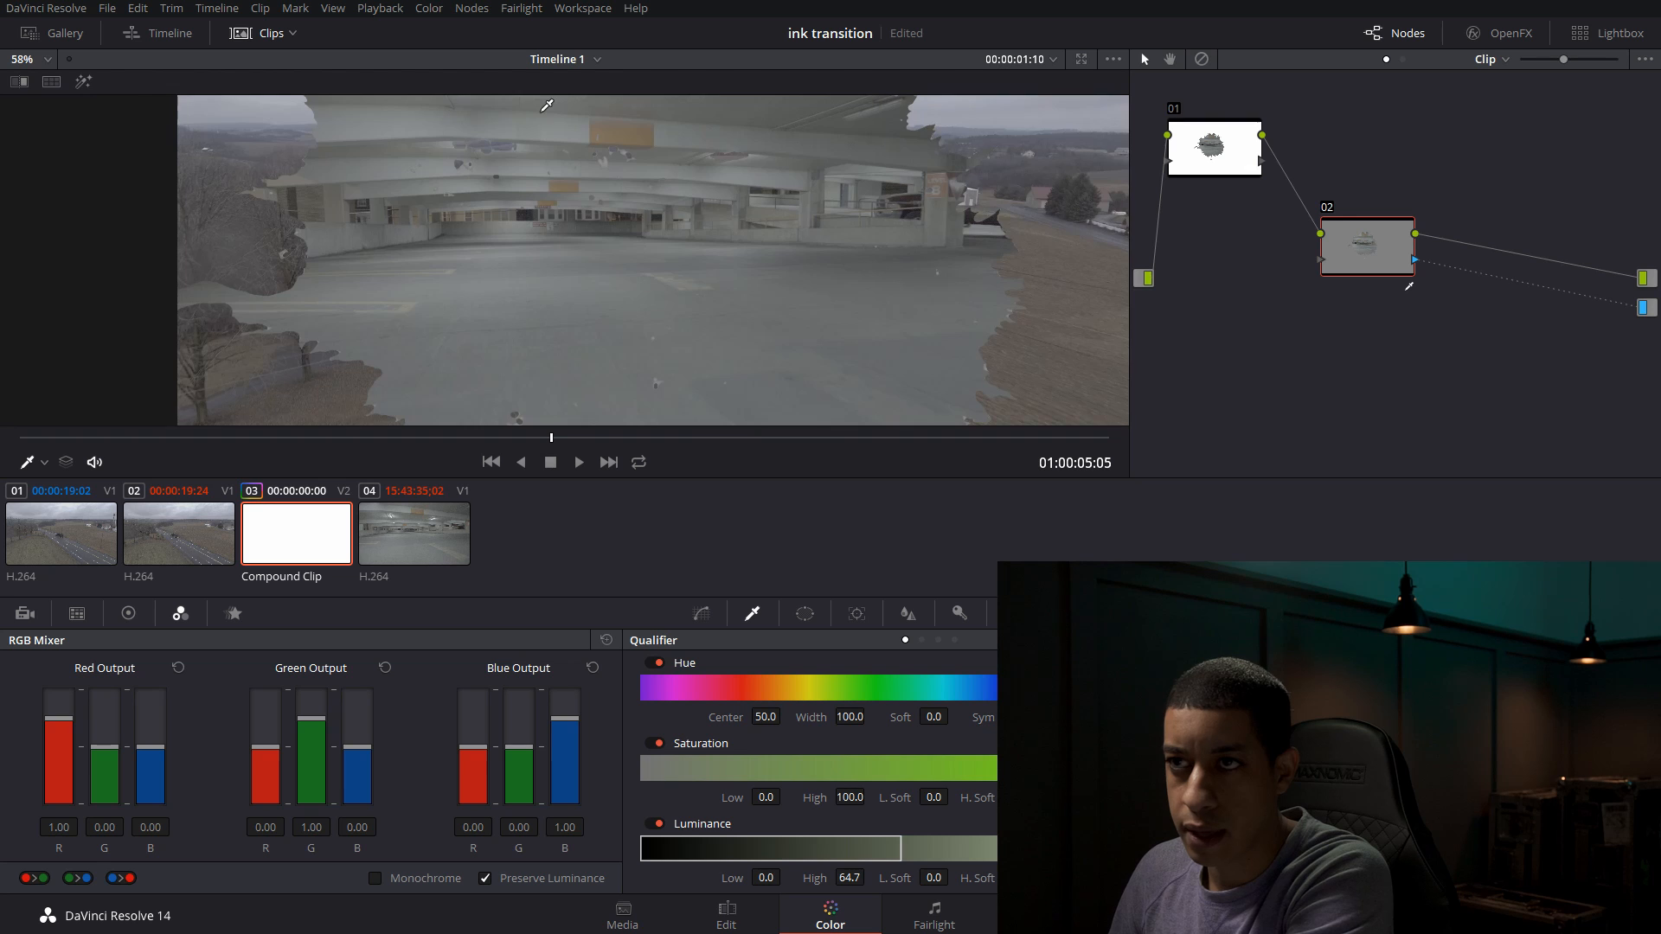
{"action": "left_click_drag", "start_coordinate": [547, 105], "coordinate": [786, 262]}
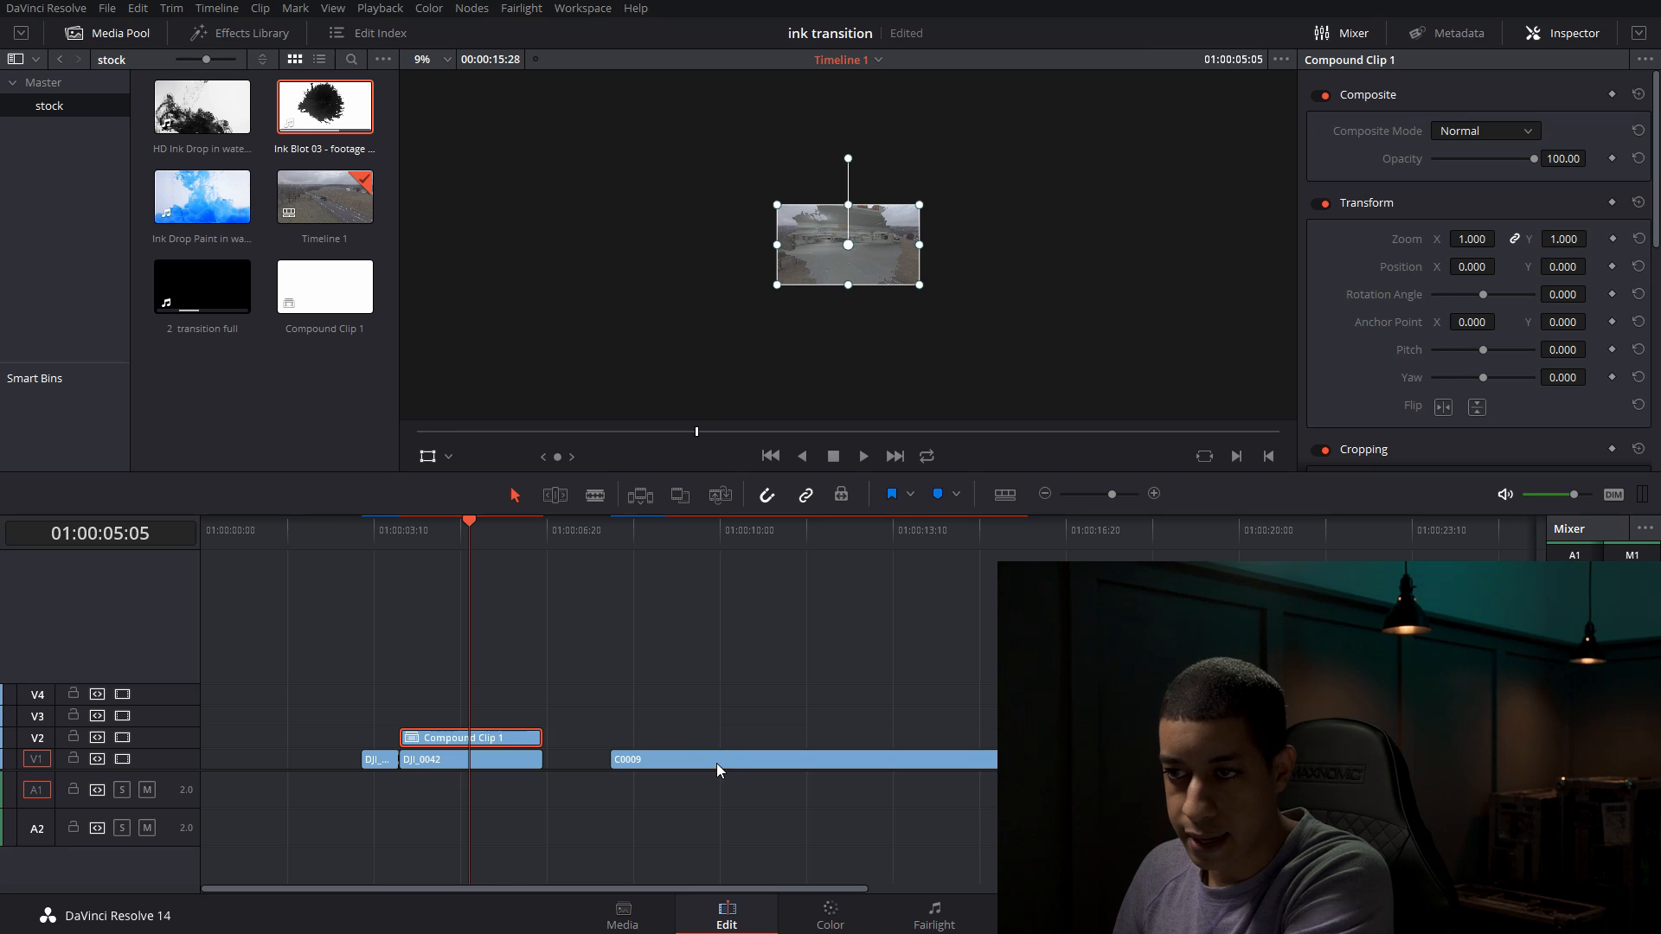
- On the Edit page, butt C0009 against the compound clip's end, extend the first DJI_0042 clip earlier, shorten C0009's end, and save the project
{"action": "left_click_drag", "start_coordinate": [725, 766], "coordinate": [658, 767]}
{"action": "left_click_drag", "start_coordinate": [368, 755], "coordinate": [254, 760]}
{"action": "left_click_drag", "start_coordinate": [953, 756], "coordinate": [692, 760]}
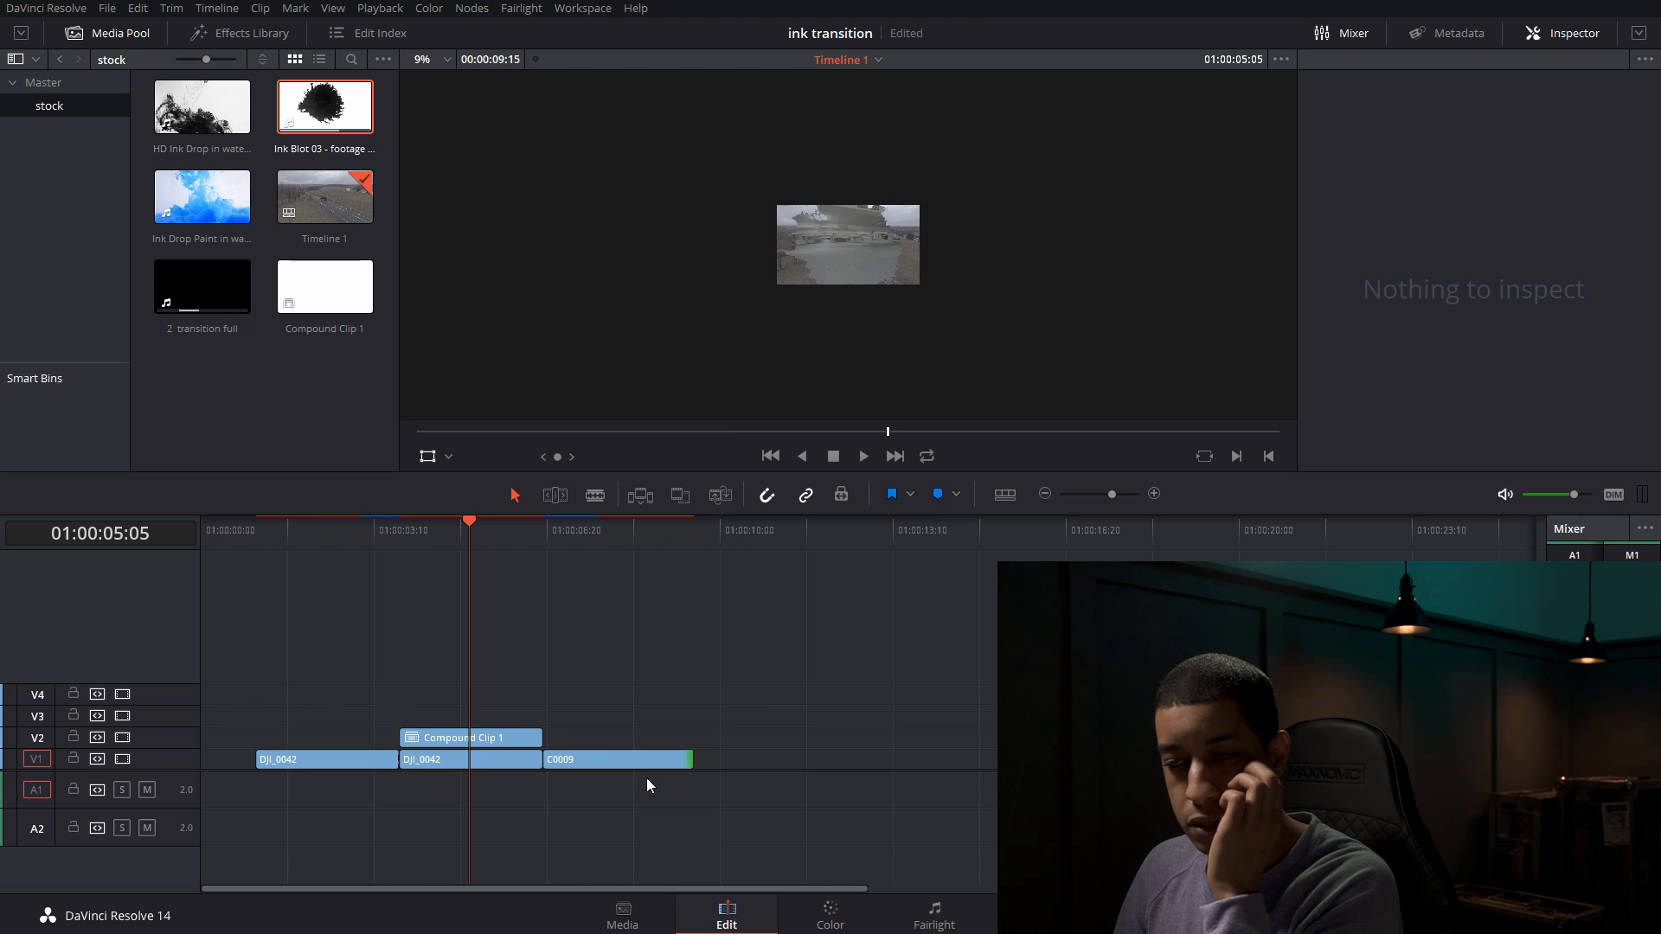
{"action": "key", "text": "ctrl+s"}
- Preview the transition full screen from the start of the first DJI_0042 clip
{"action": "left_click_drag", "start_coordinate": [381, 545], "coordinate": [256, 564]}
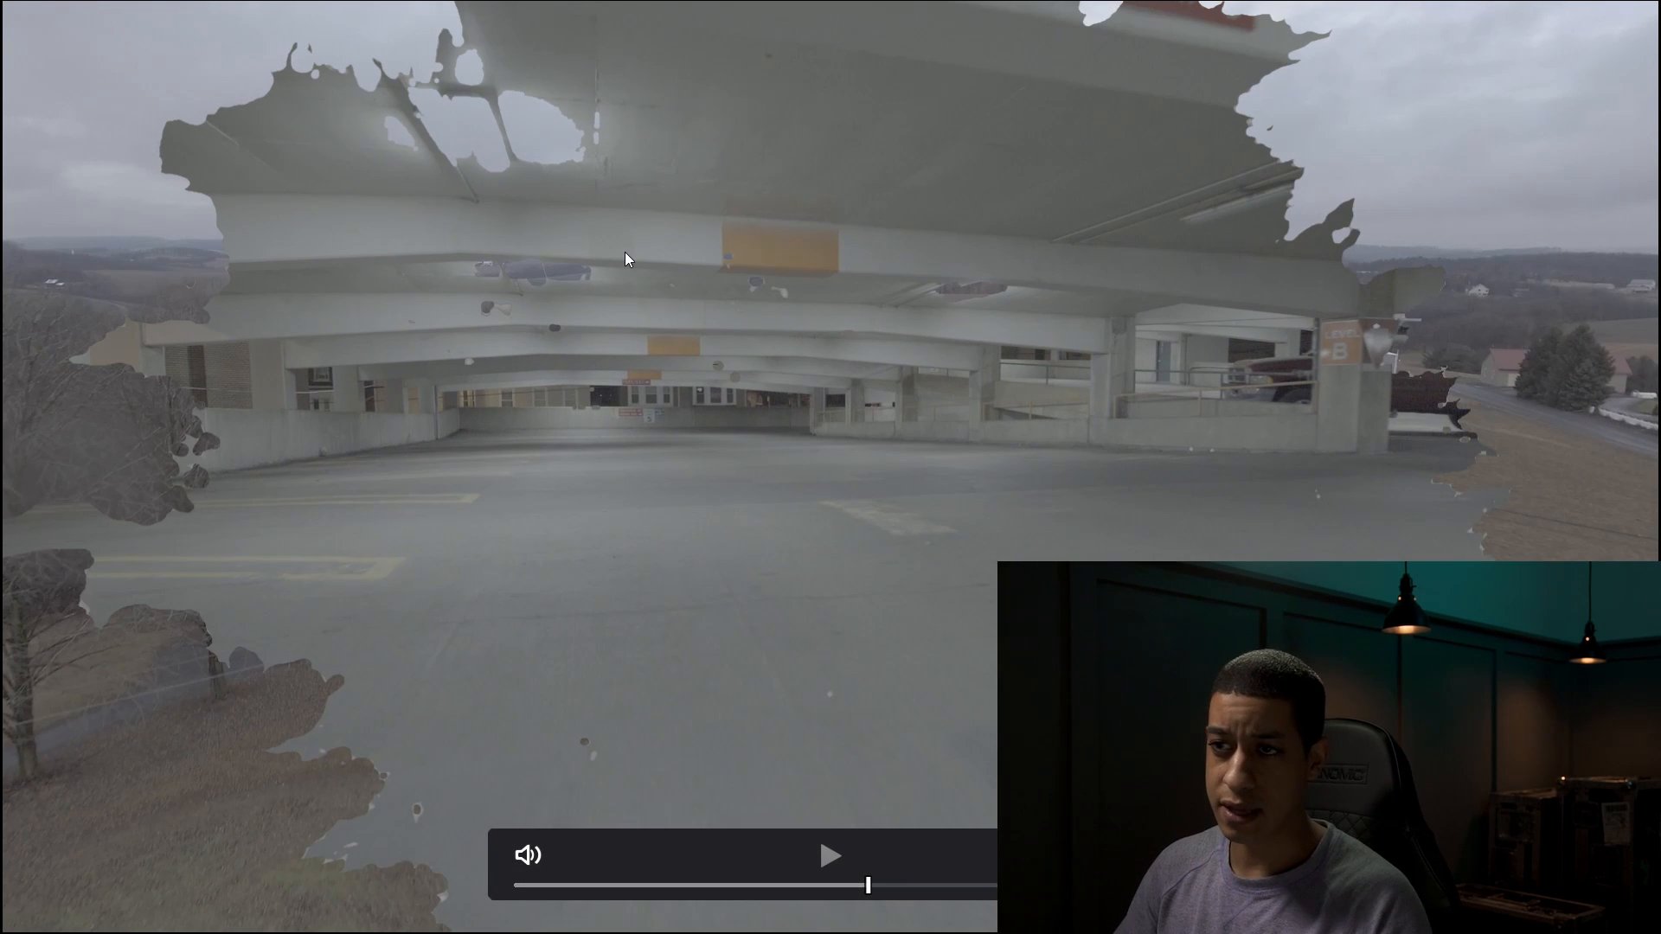
{"action": "key", "text": "space"}
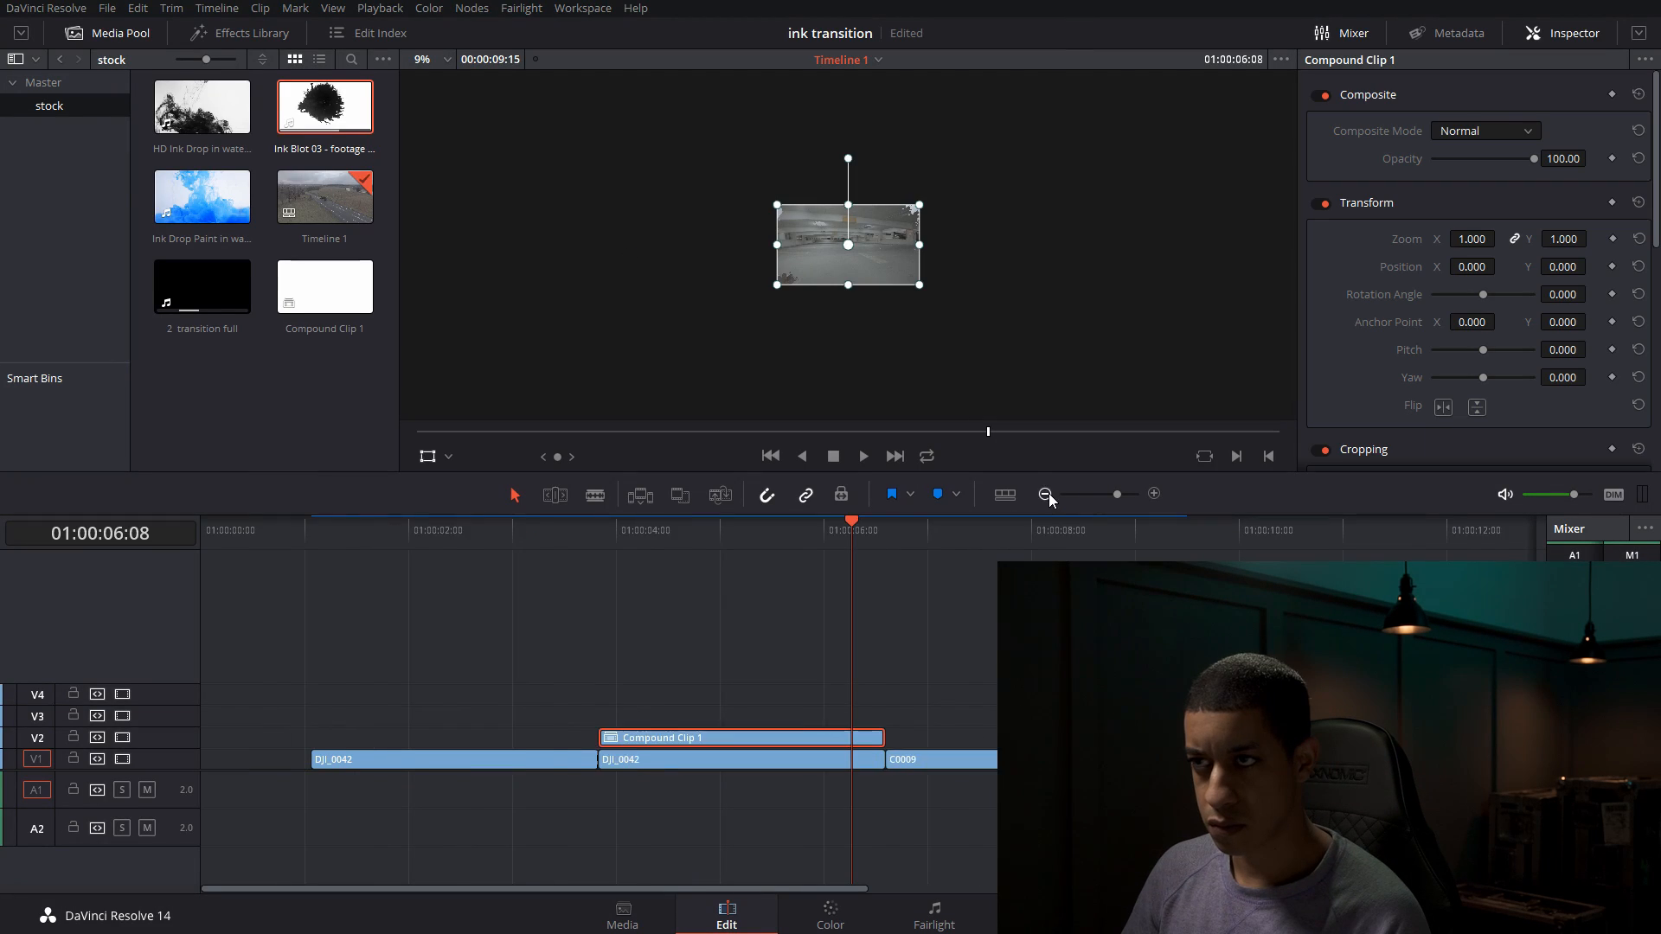
{"action": "left_click", "coordinate": [1046, 495]}
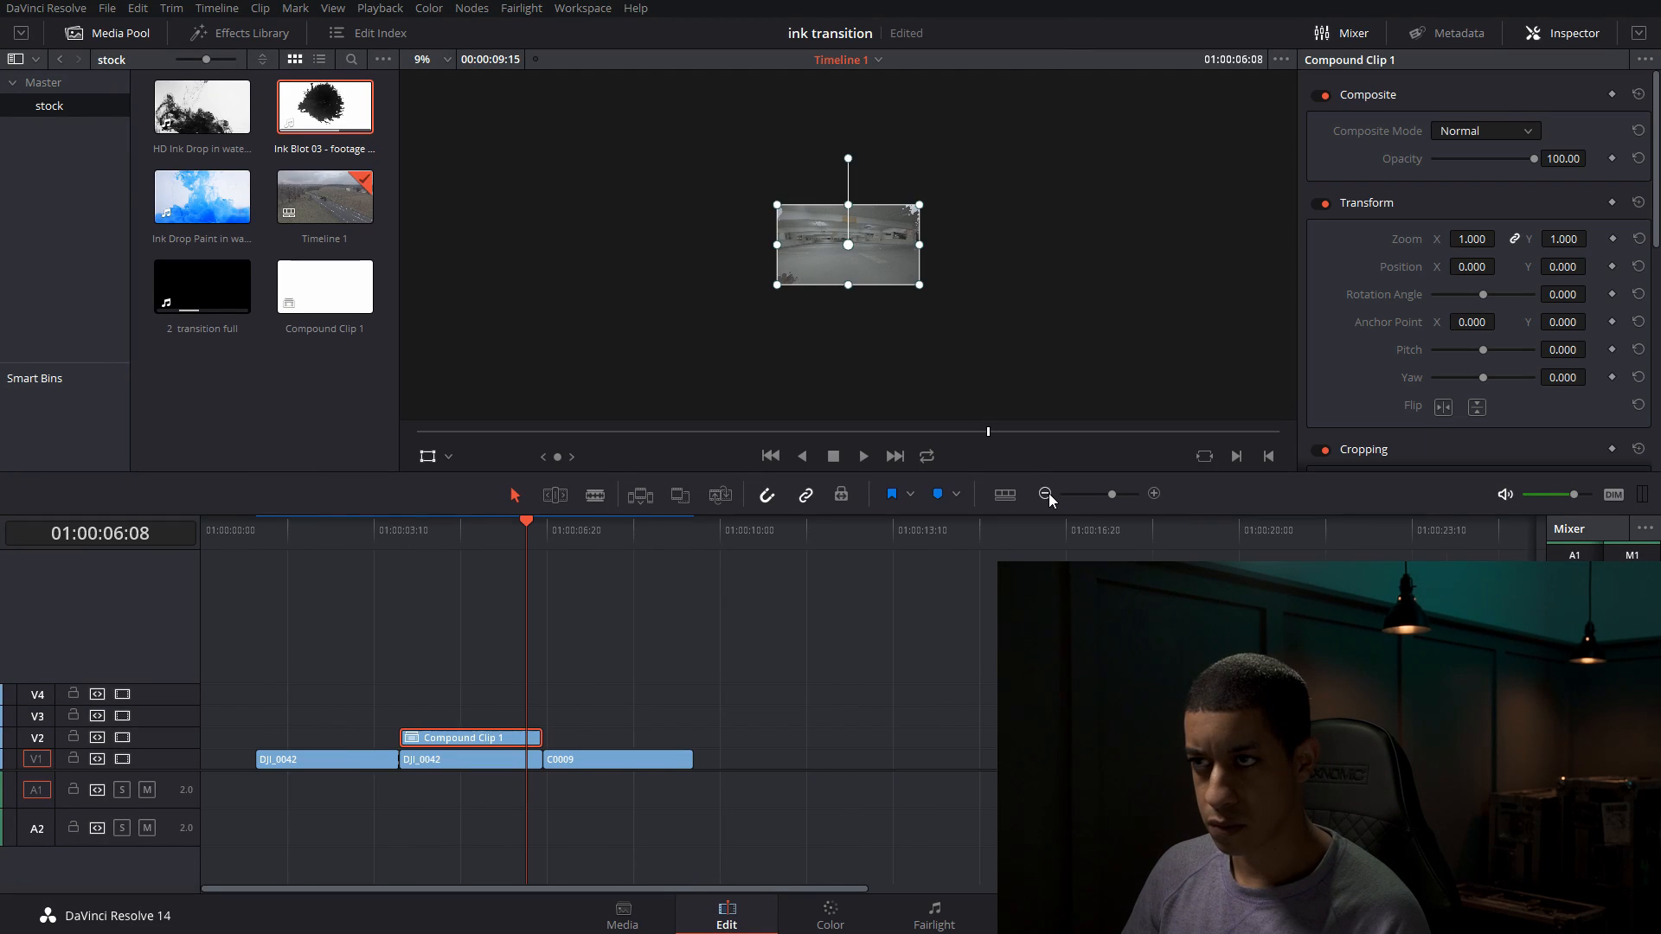
- Open the compound clip on the Color page at 01:00:06:08 and compare the image with node 02 disabled and enabled
{"action": "left_click", "coordinate": [850, 910]}
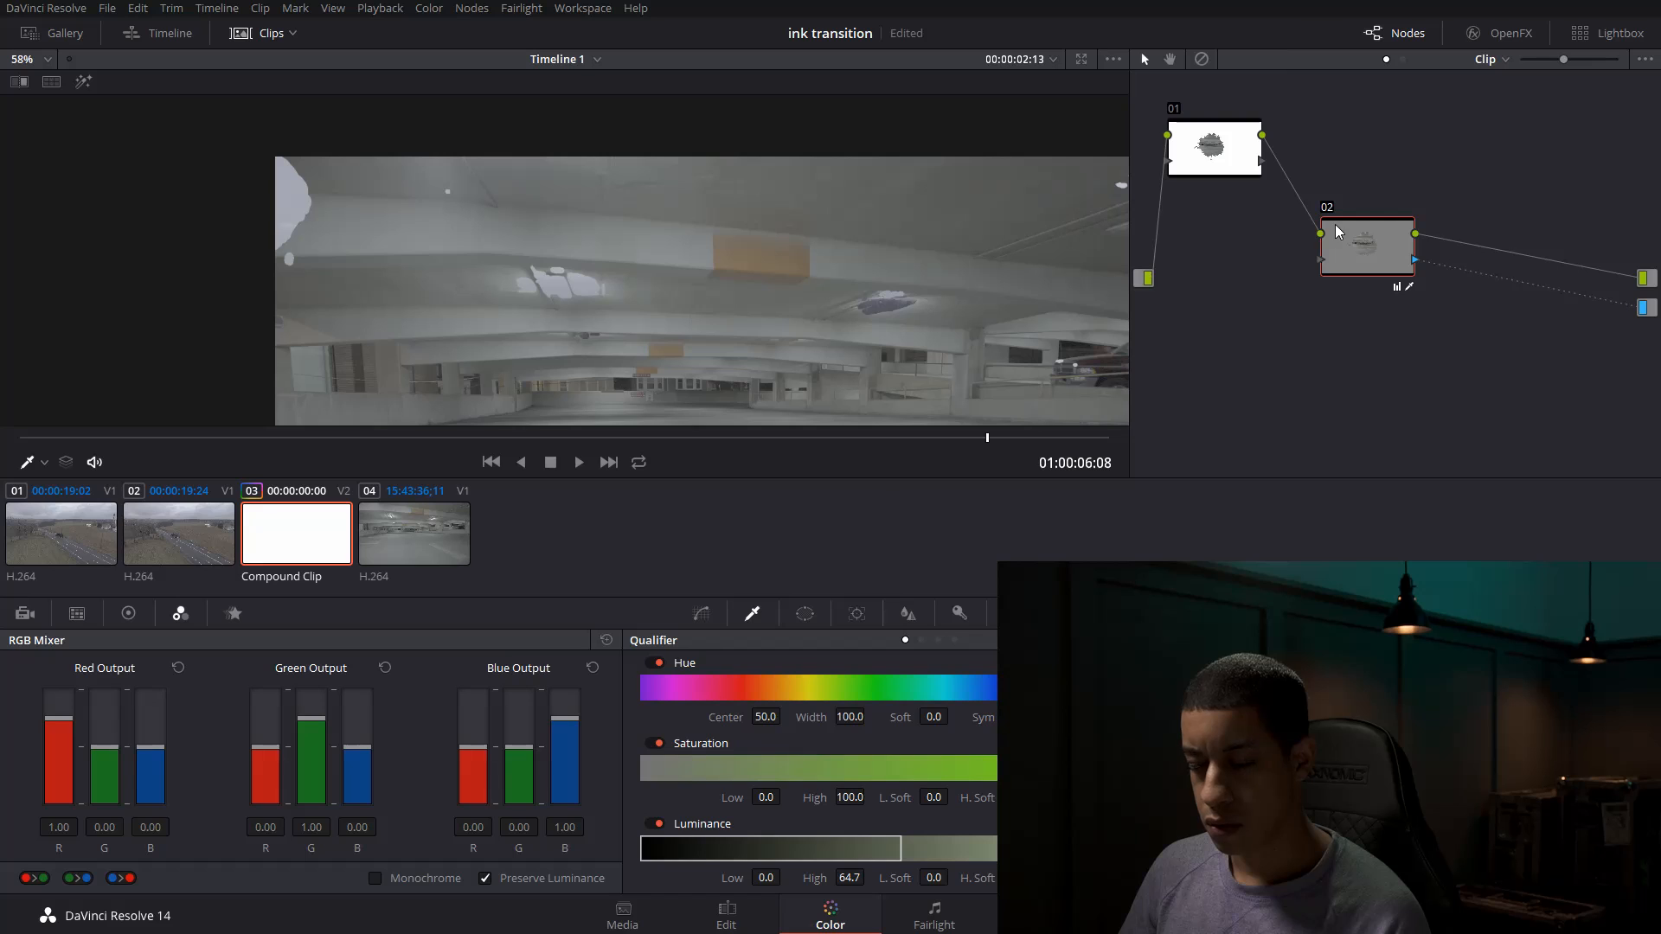
{"action": "scroll", "coordinate": [657, 284], "scroll_direction": "down", "scroll_amount": 5}
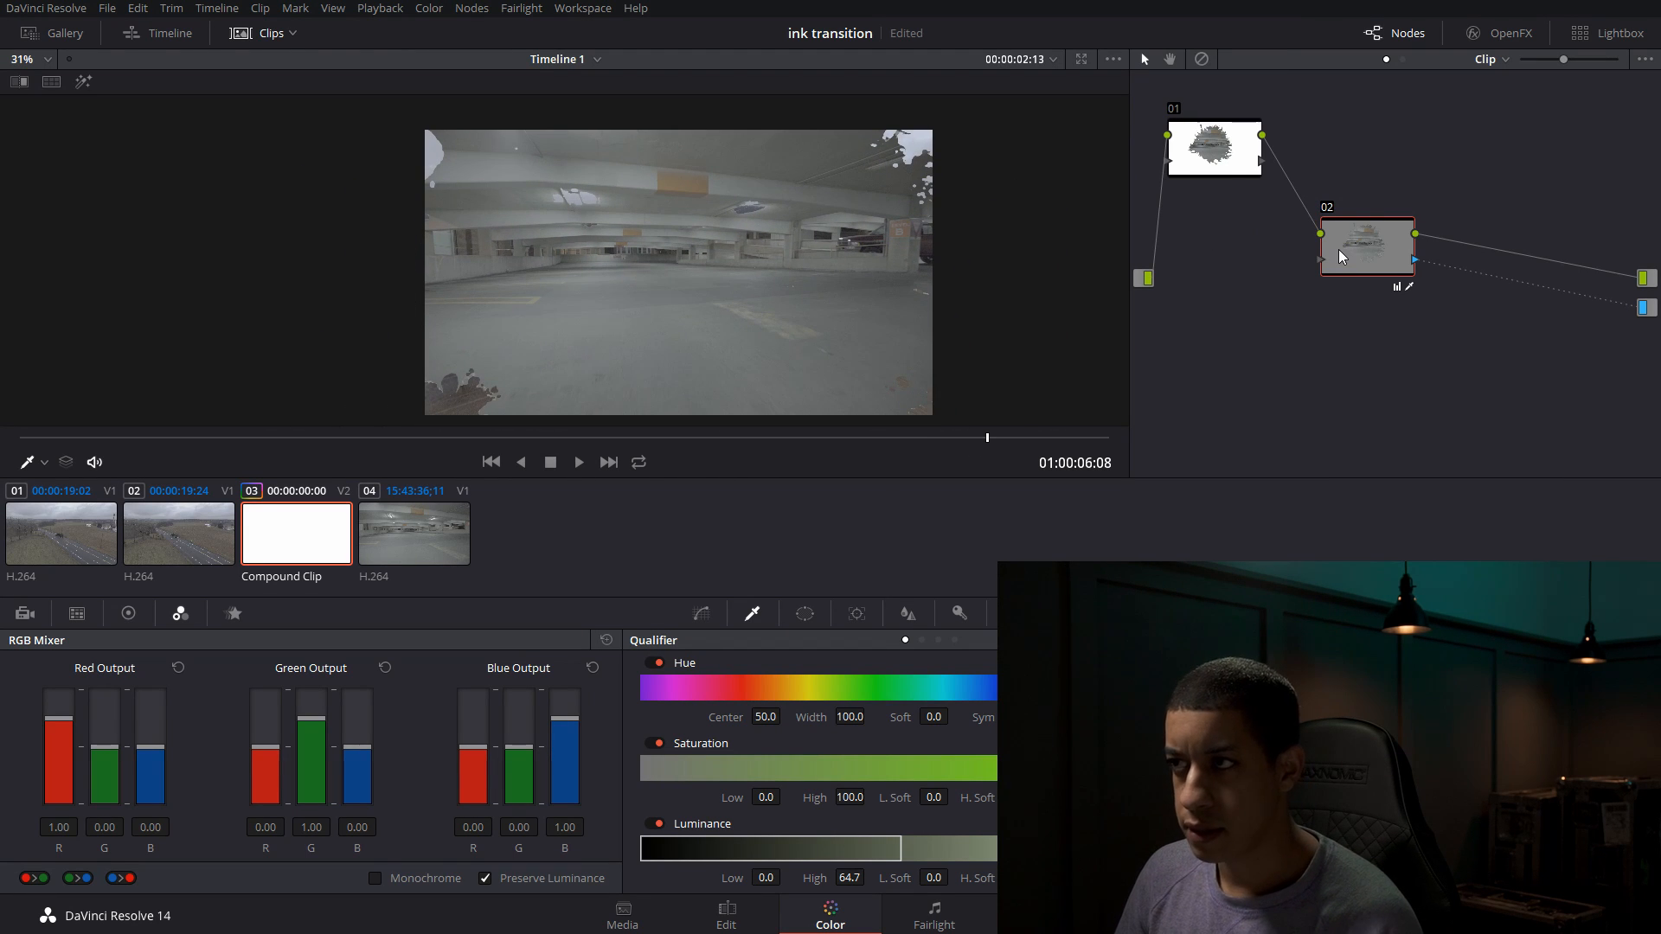
{"action": "key", "text": "ctrl+d"}
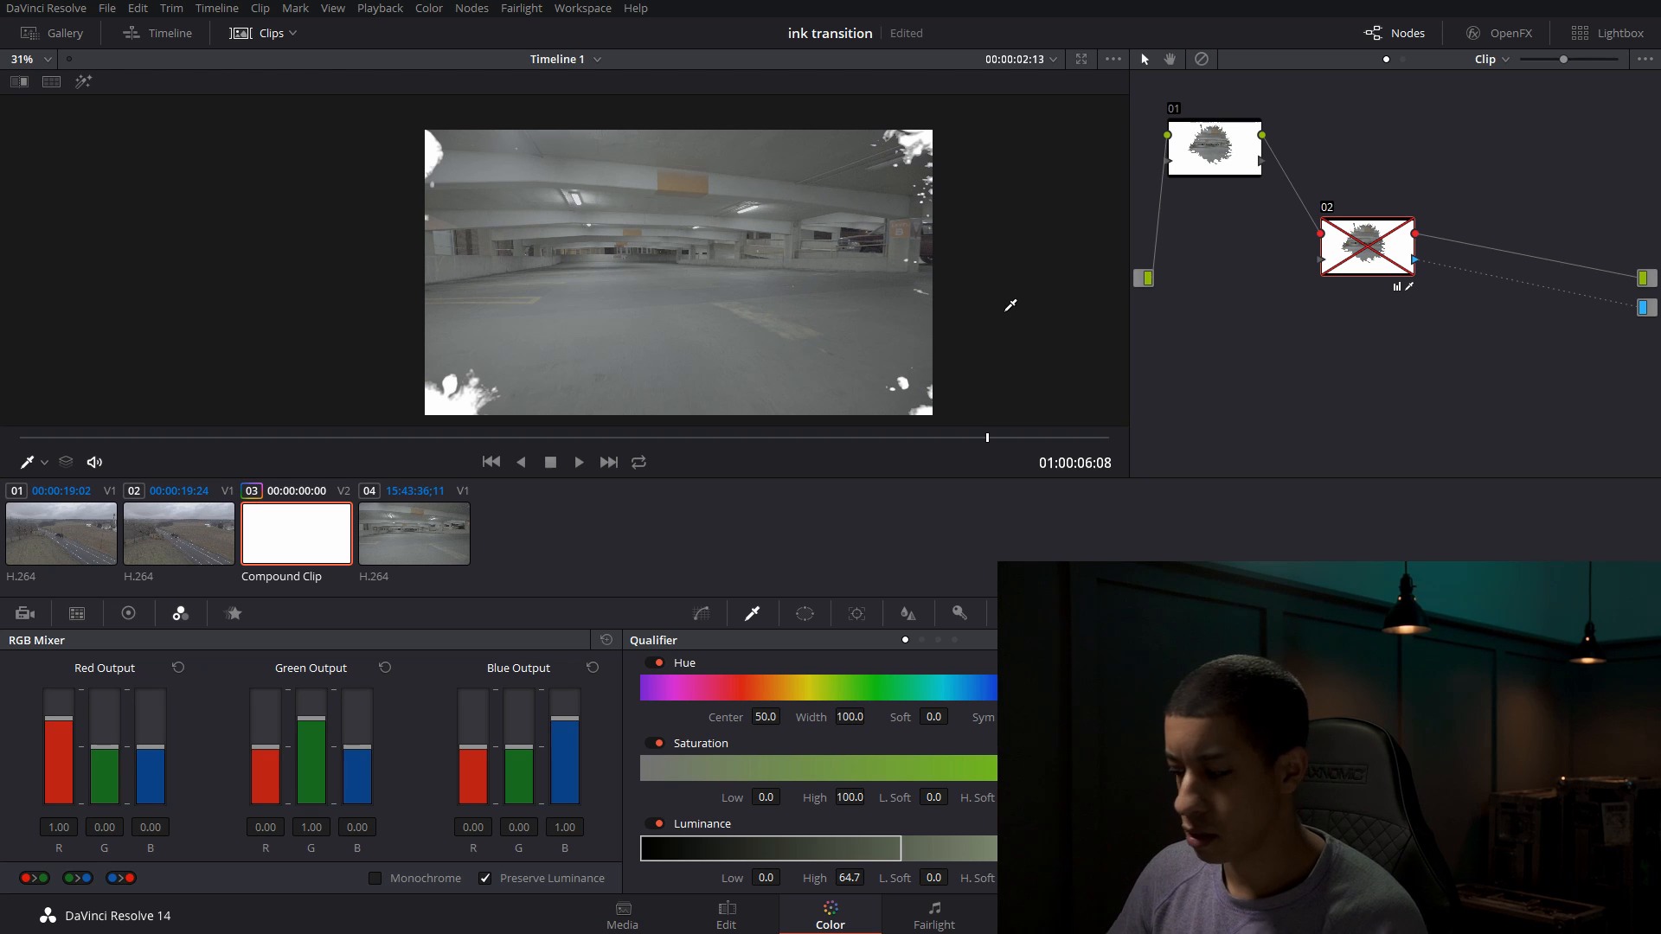
{"action": "key", "text": "ctrl+d"}
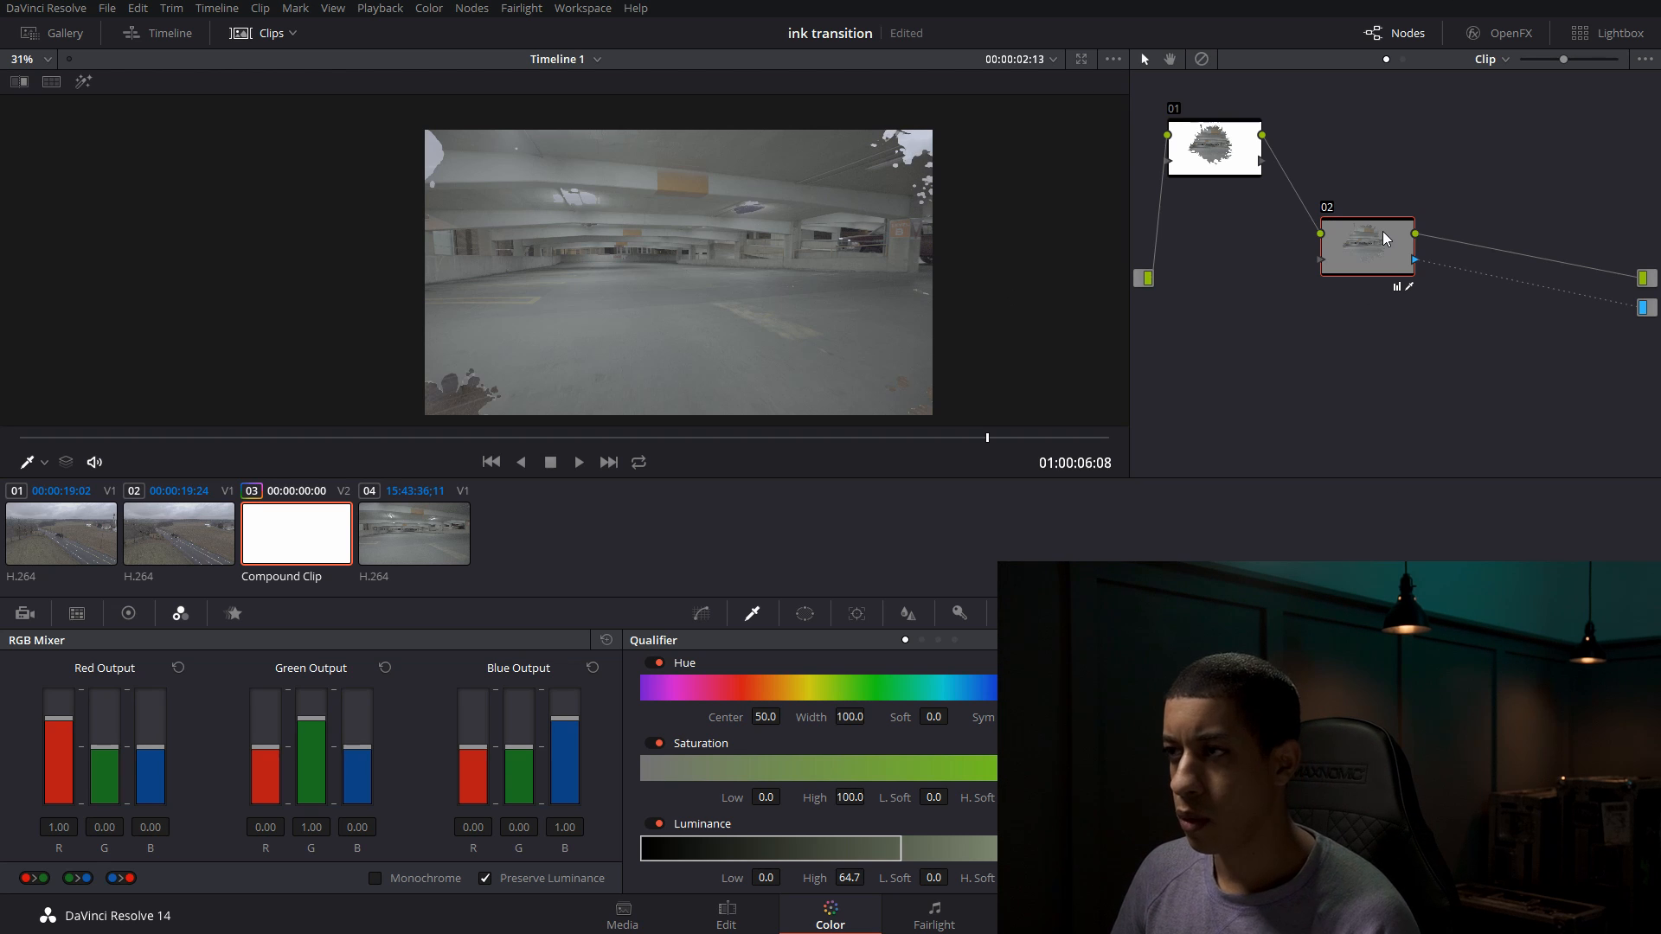
- Add serial node 03 after node 01 and rewire node 01's output directly to node 02, so both nodes branch from node 01
{"action": "left_click_drag", "start_coordinate": [1224, 155], "coordinate": [1238, 392]}
{"action": "key", "text": "alt+s"}
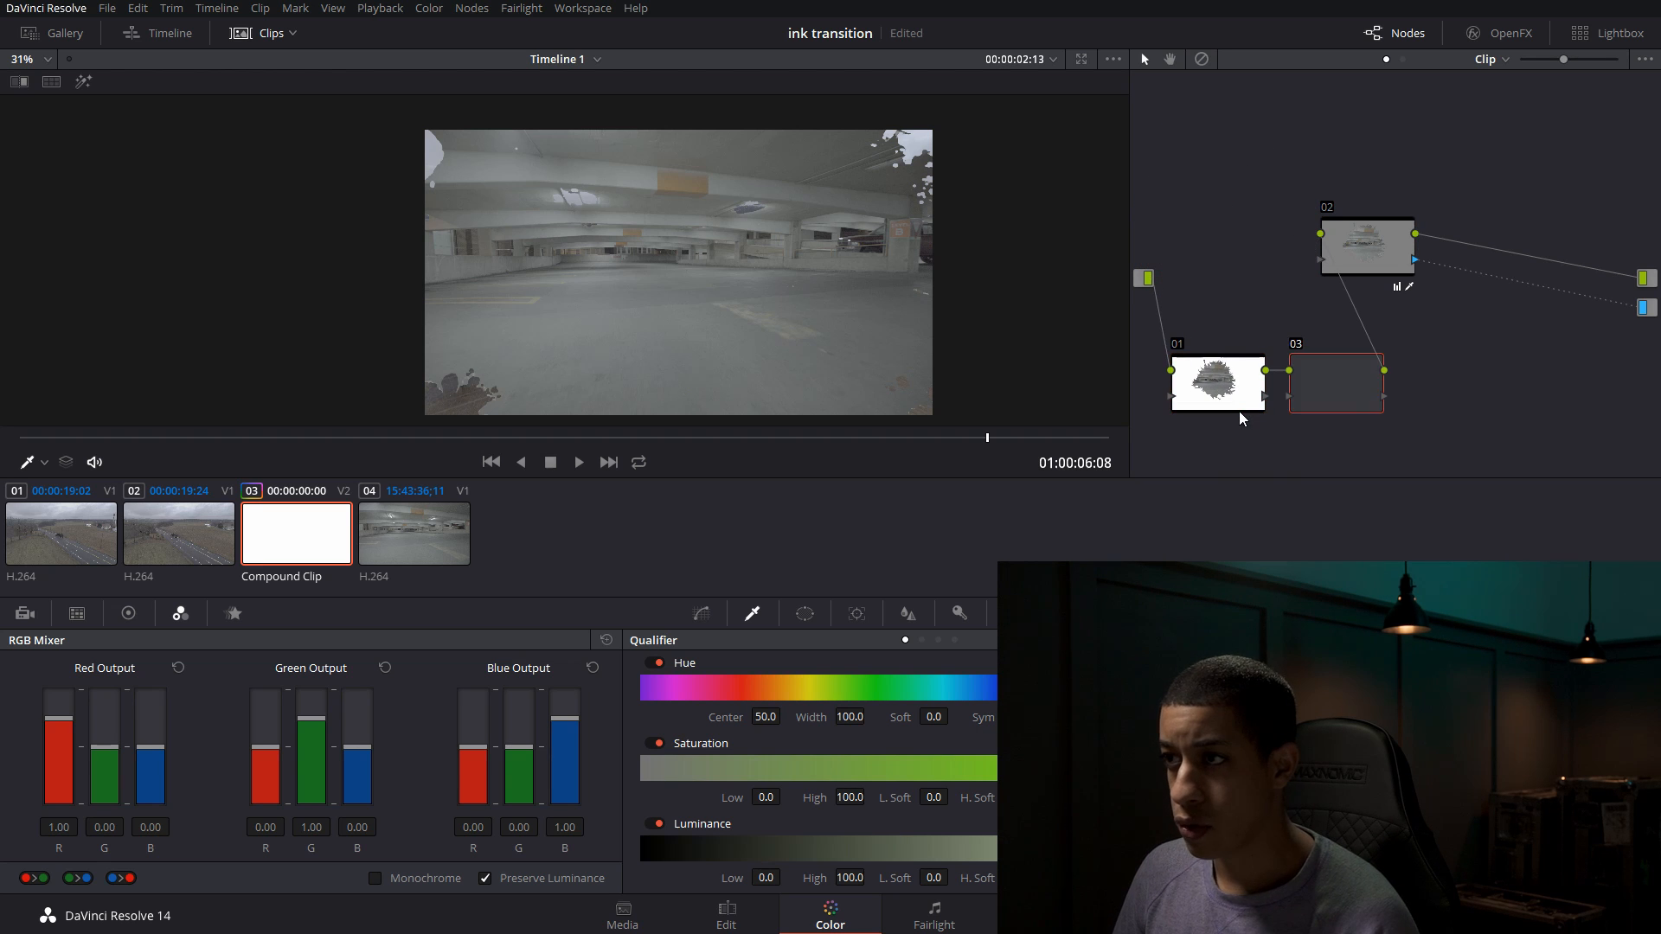
{"action": "left_click", "coordinate": [474, 14]}
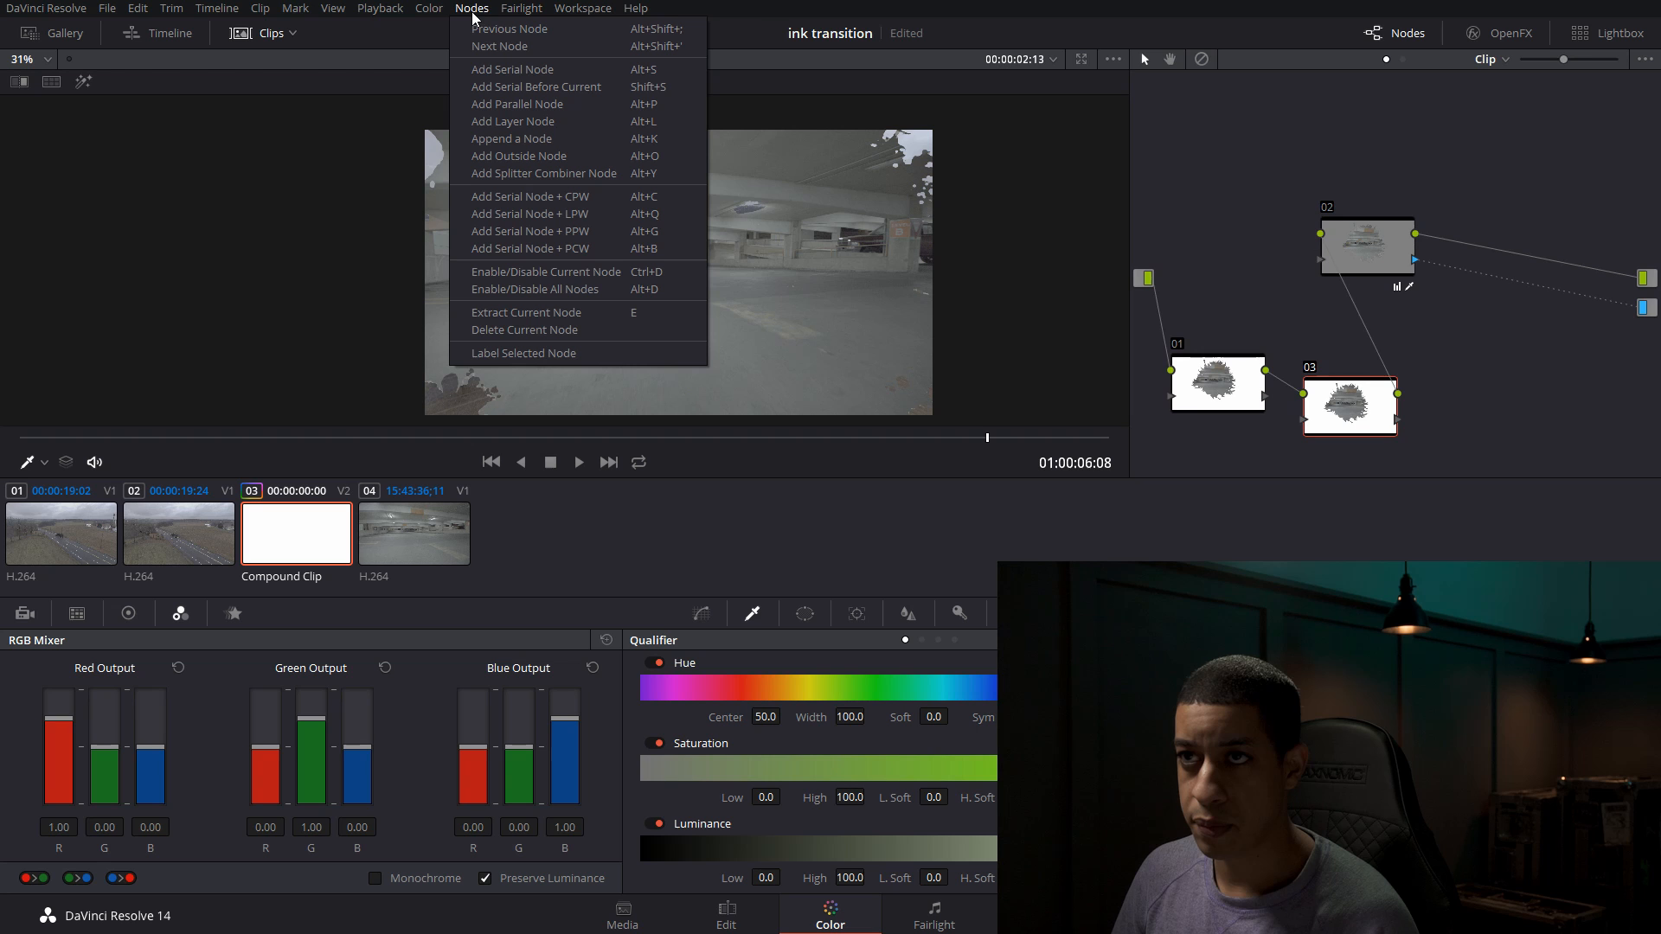
{"action": "left_click_drag", "start_coordinate": [1354, 408], "coordinate": [1376, 406]}
{"action": "left_click_drag", "start_coordinate": [1265, 372], "coordinate": [1321, 233]}
{"action": "left_click_drag", "start_coordinate": [1361, 422], "coordinate": [1374, 395]}
- Add a Key Mixer, feed it the key outputs of nodes 02 and 03, and connect its output to the alpha output
{"action": "right_click", "coordinate": [1482, 327]}
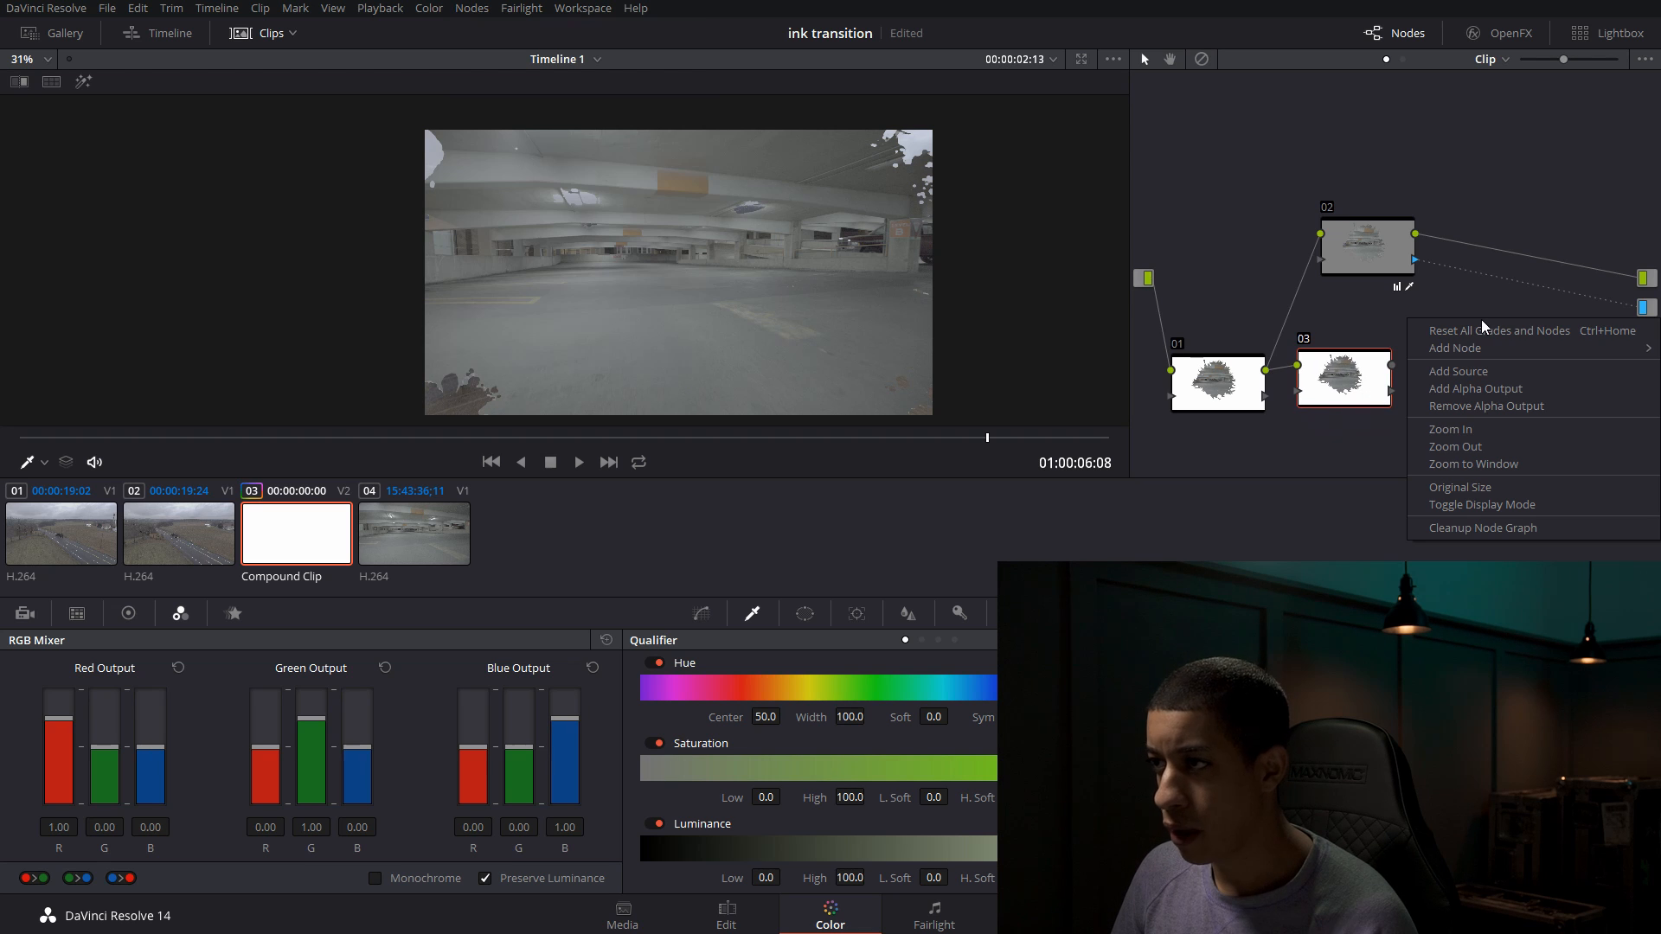
{"action": "mouse_move", "coordinate": [1492, 355]}
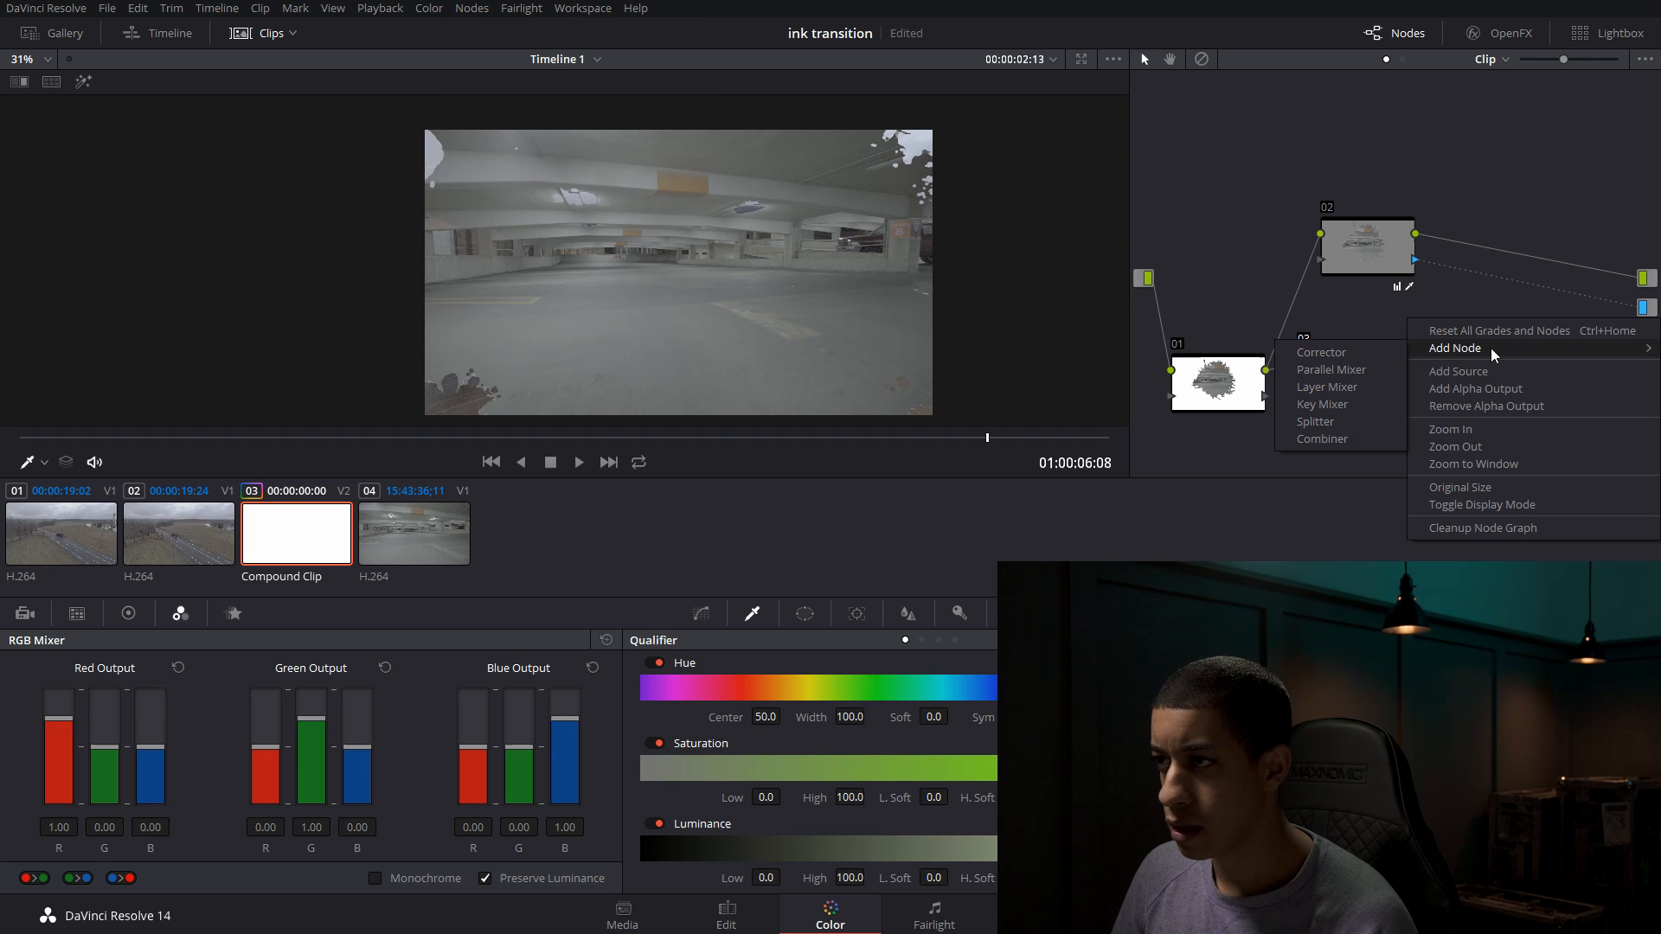
{"action": "left_click", "coordinate": [1370, 408]}
{"action": "left_click", "coordinate": [1498, 375]}
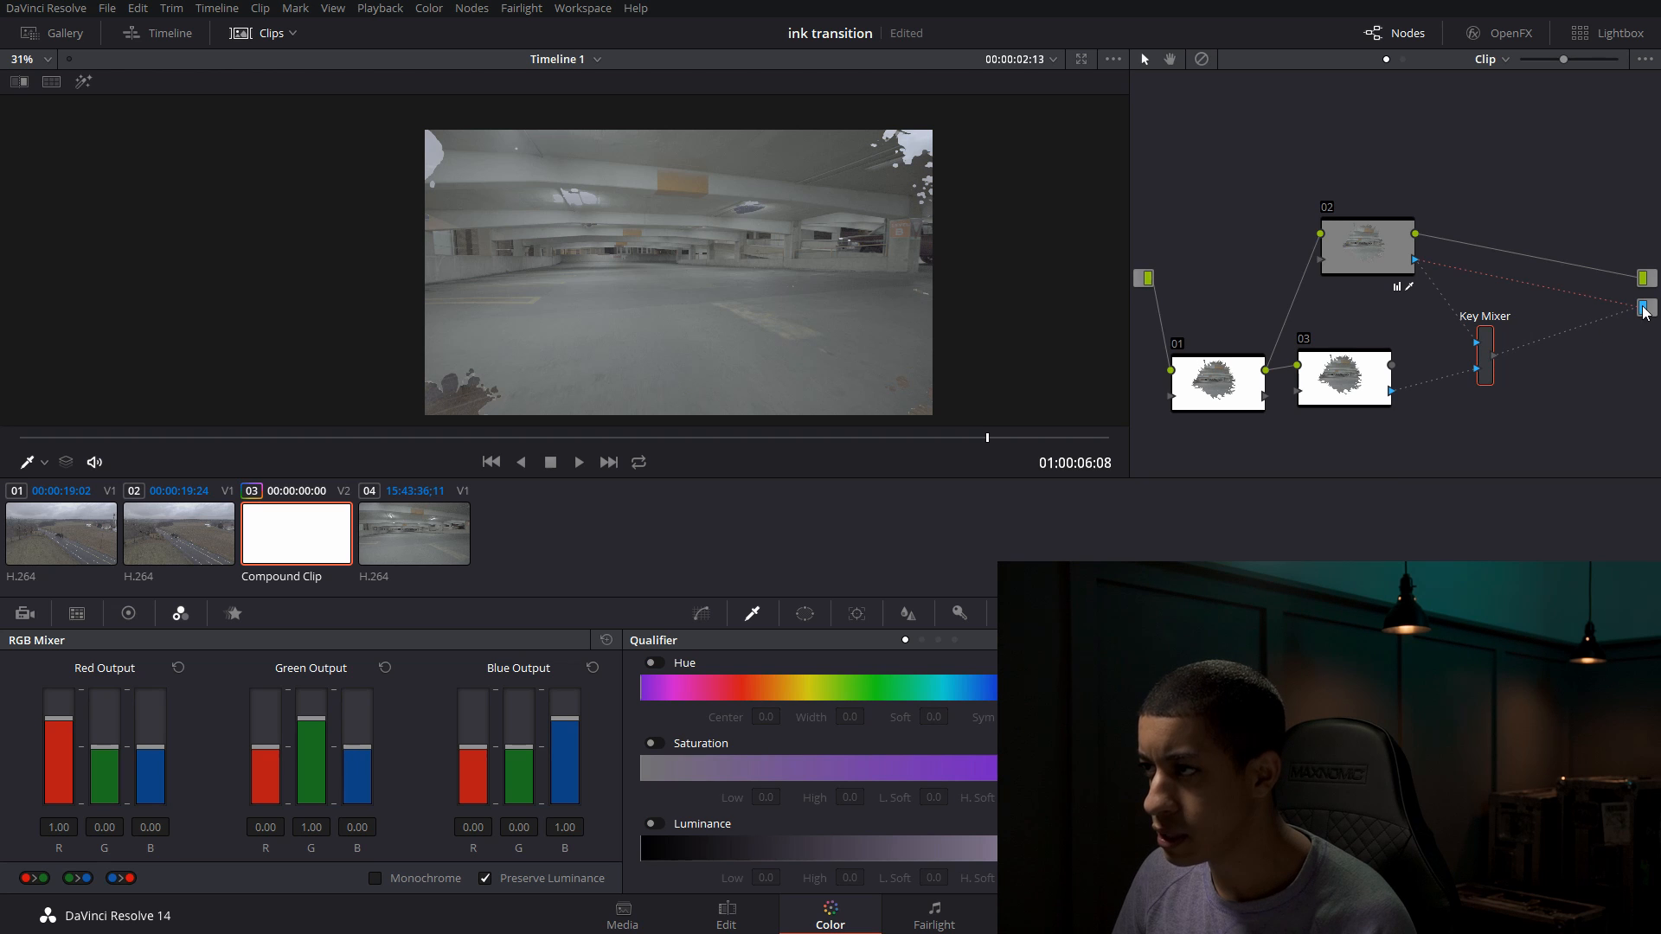
{"action": "left_click_drag", "start_coordinate": [1354, 381], "coordinate": [1357, 391]}
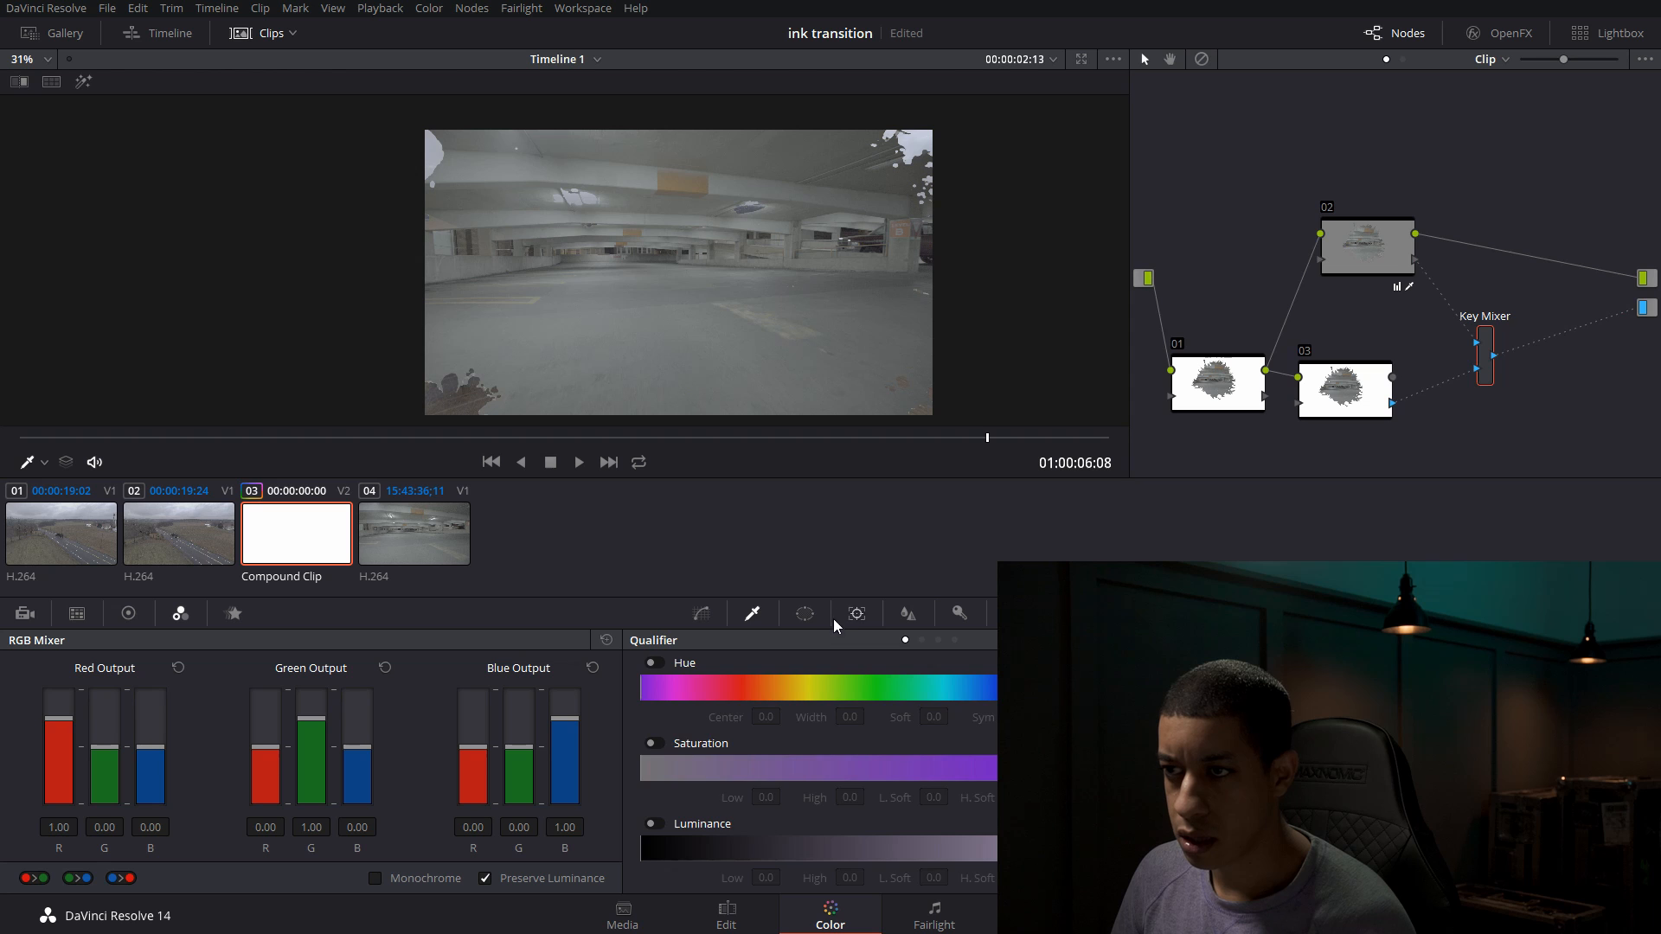
- Add a circle power window to node 03, place it over the upper-left part of the image, and check it at 01:00:04:21
{"action": "left_click", "coordinate": [806, 614]}
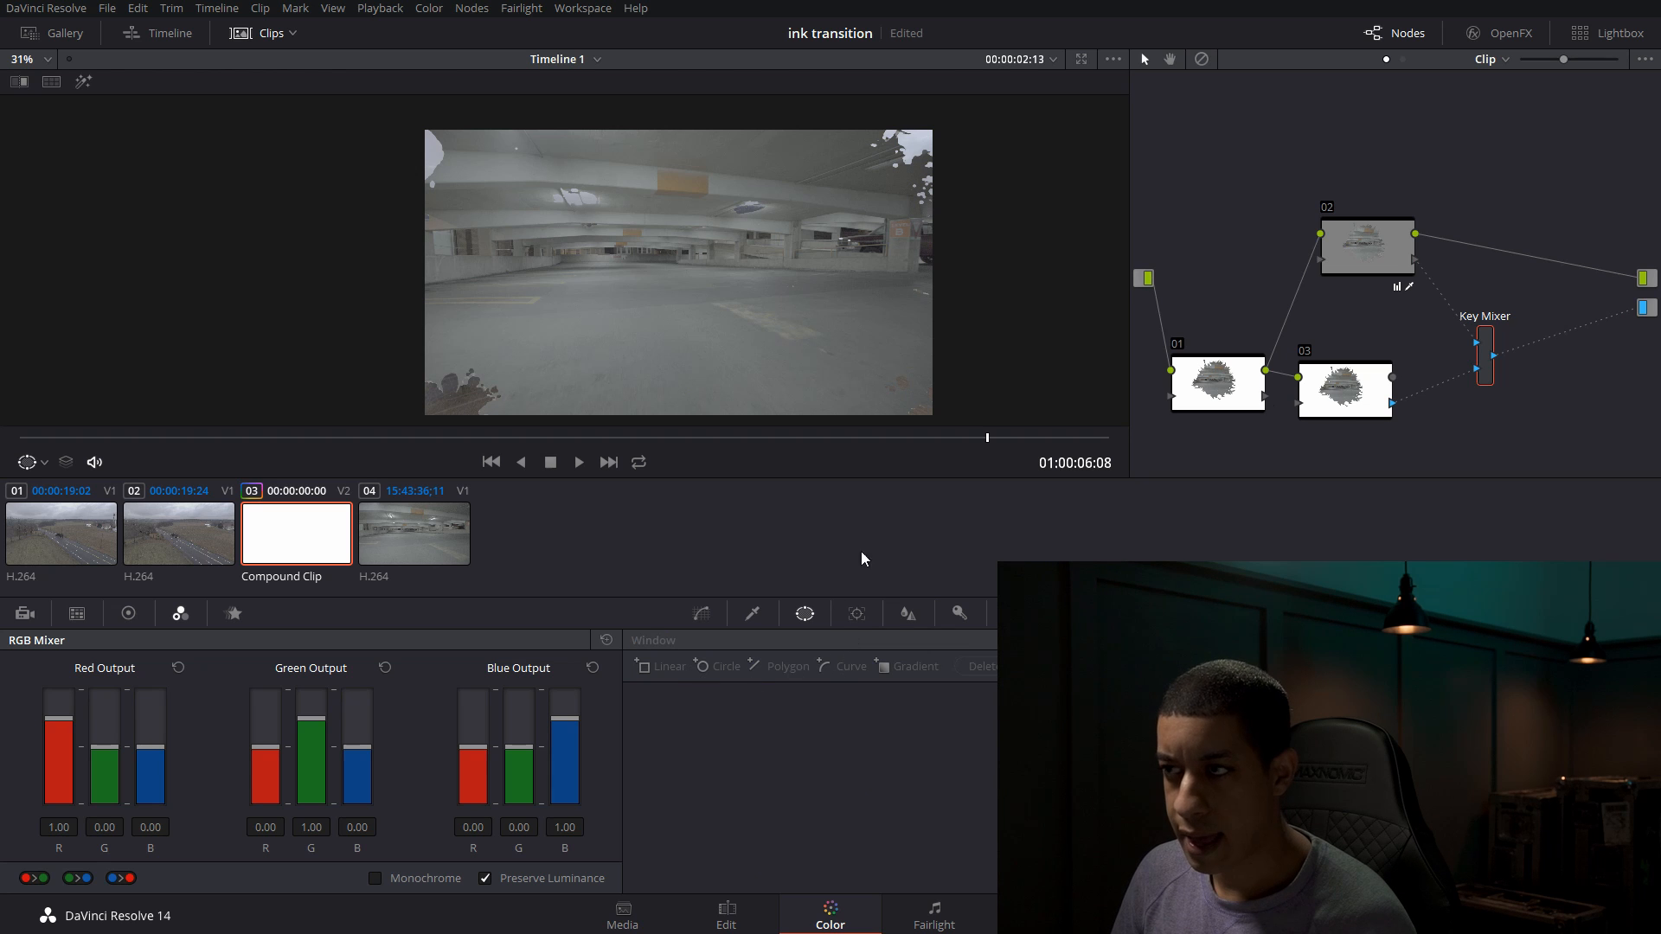
{"action": "left_click", "coordinate": [1388, 397]}
{"action": "left_click", "coordinate": [660, 751]}
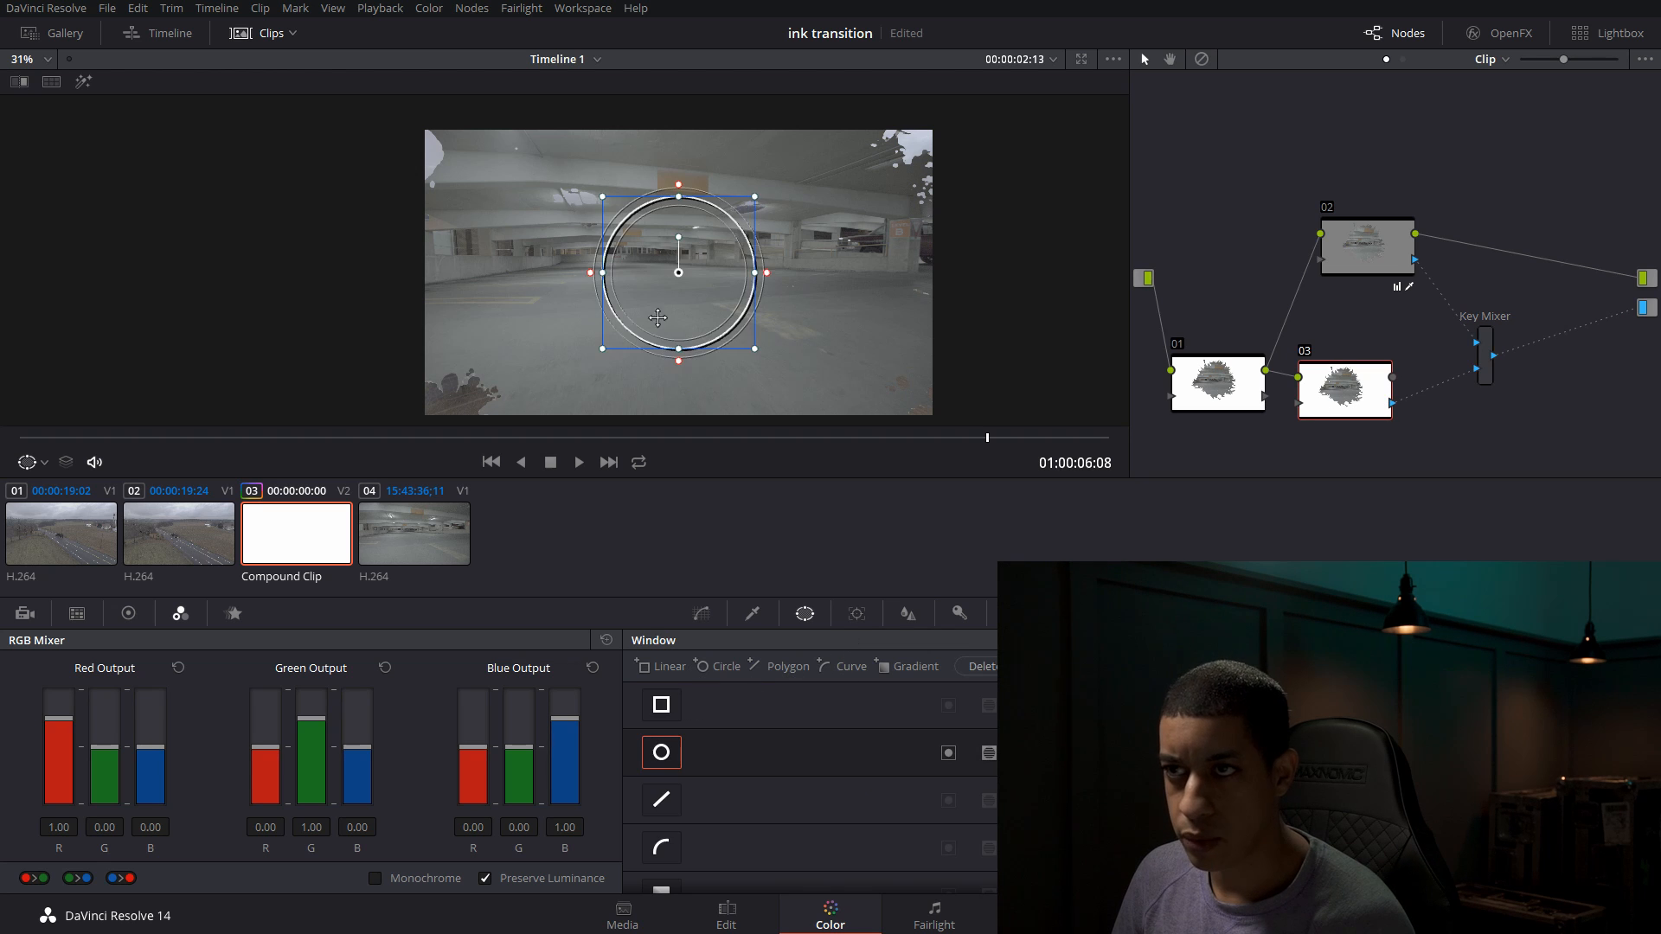
{"action": "left_click_drag", "start_coordinate": [660, 265], "coordinate": [595, 222]}
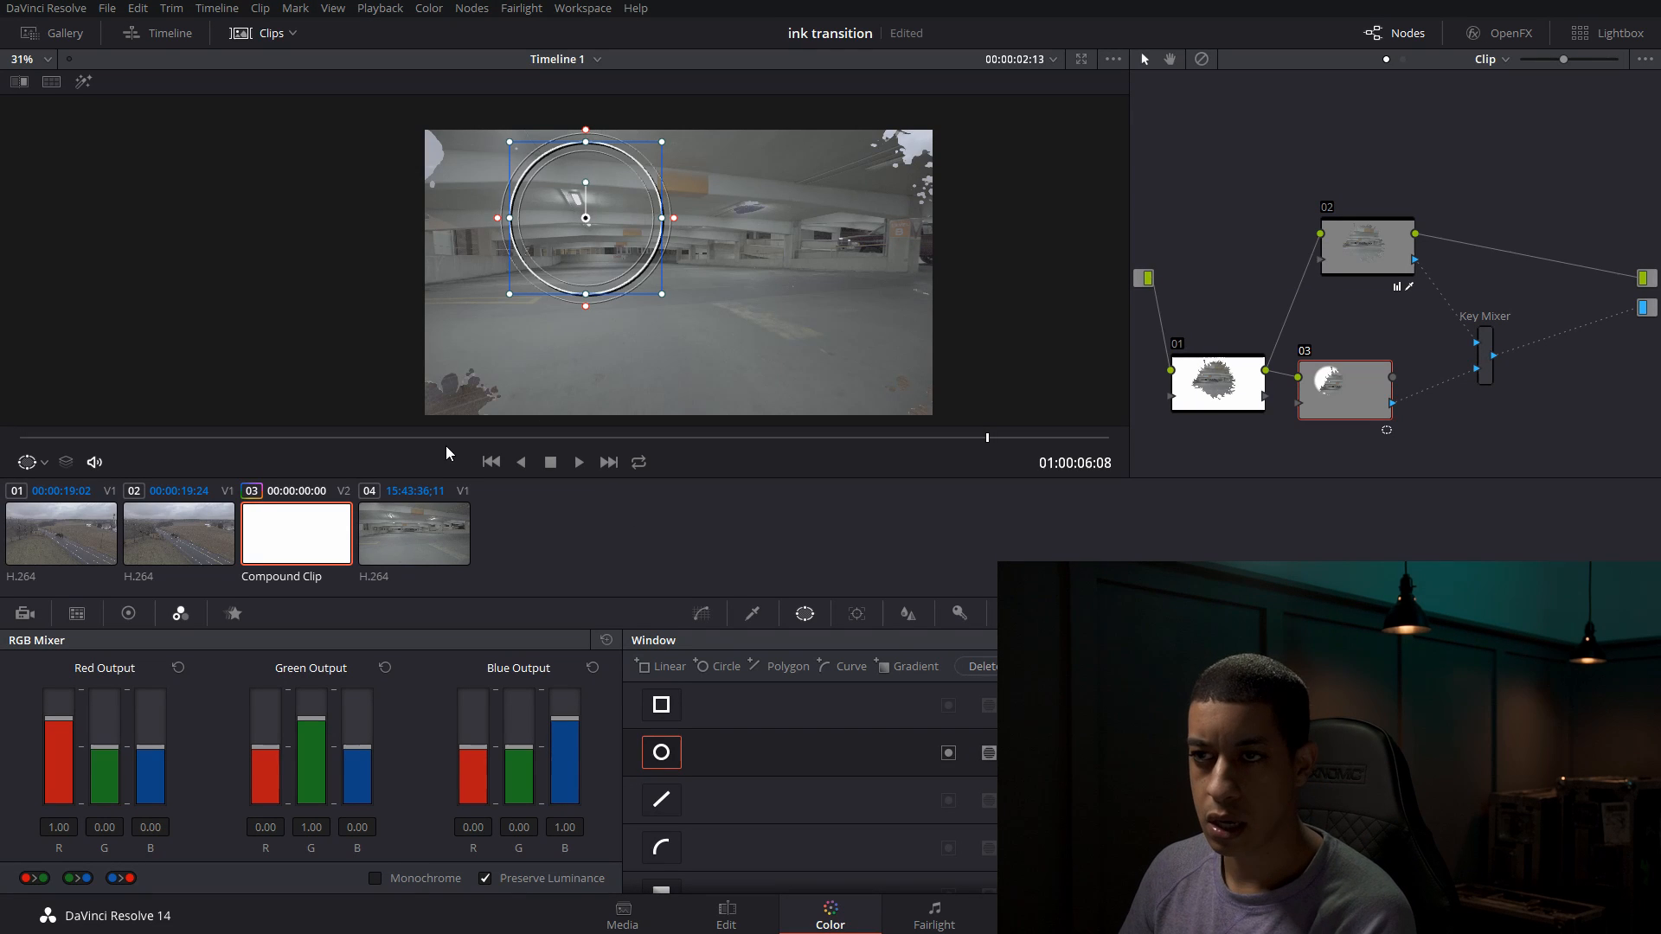
{"action": "mouse_move", "coordinate": [367, 438]}
{"action": "left_mouse_down"}
{"action": "mouse_move", "coordinate": [3, 450]}
{"action": "mouse_move", "coordinate": [367, 442]}
{"action": "left_mouse_up"}
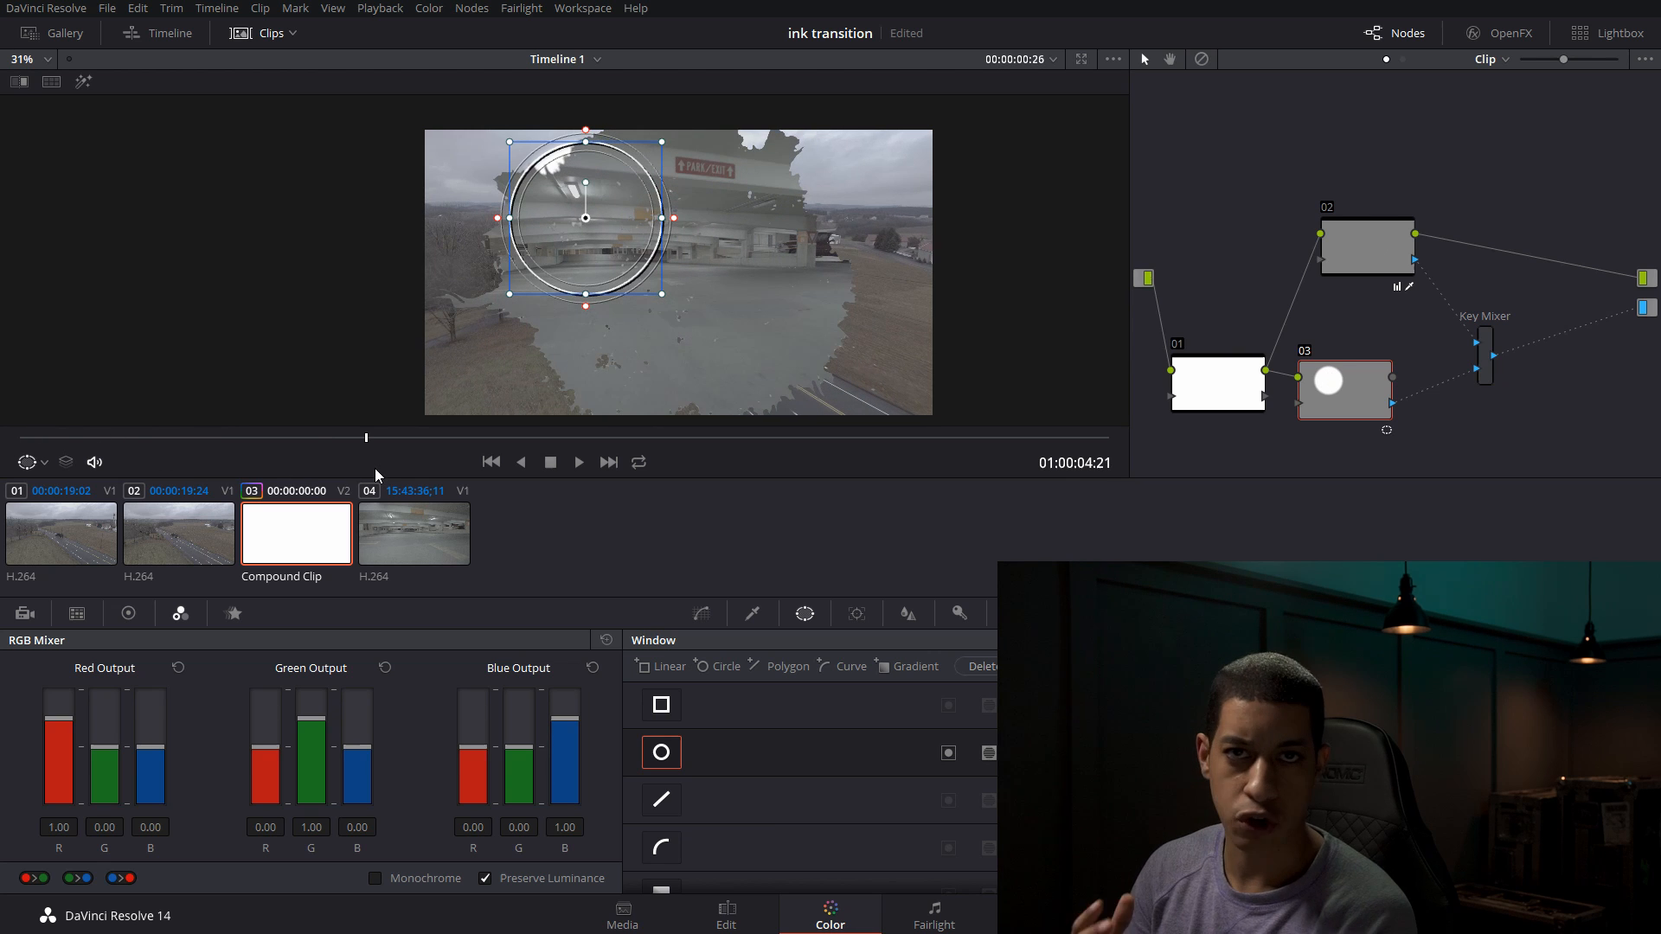
- Track node 03's circle window in Frame mode, keyframing its position over the ceiling light at 01:00:06:02 and at an earlier frame
{"action": "left_click", "coordinate": [857, 613]}
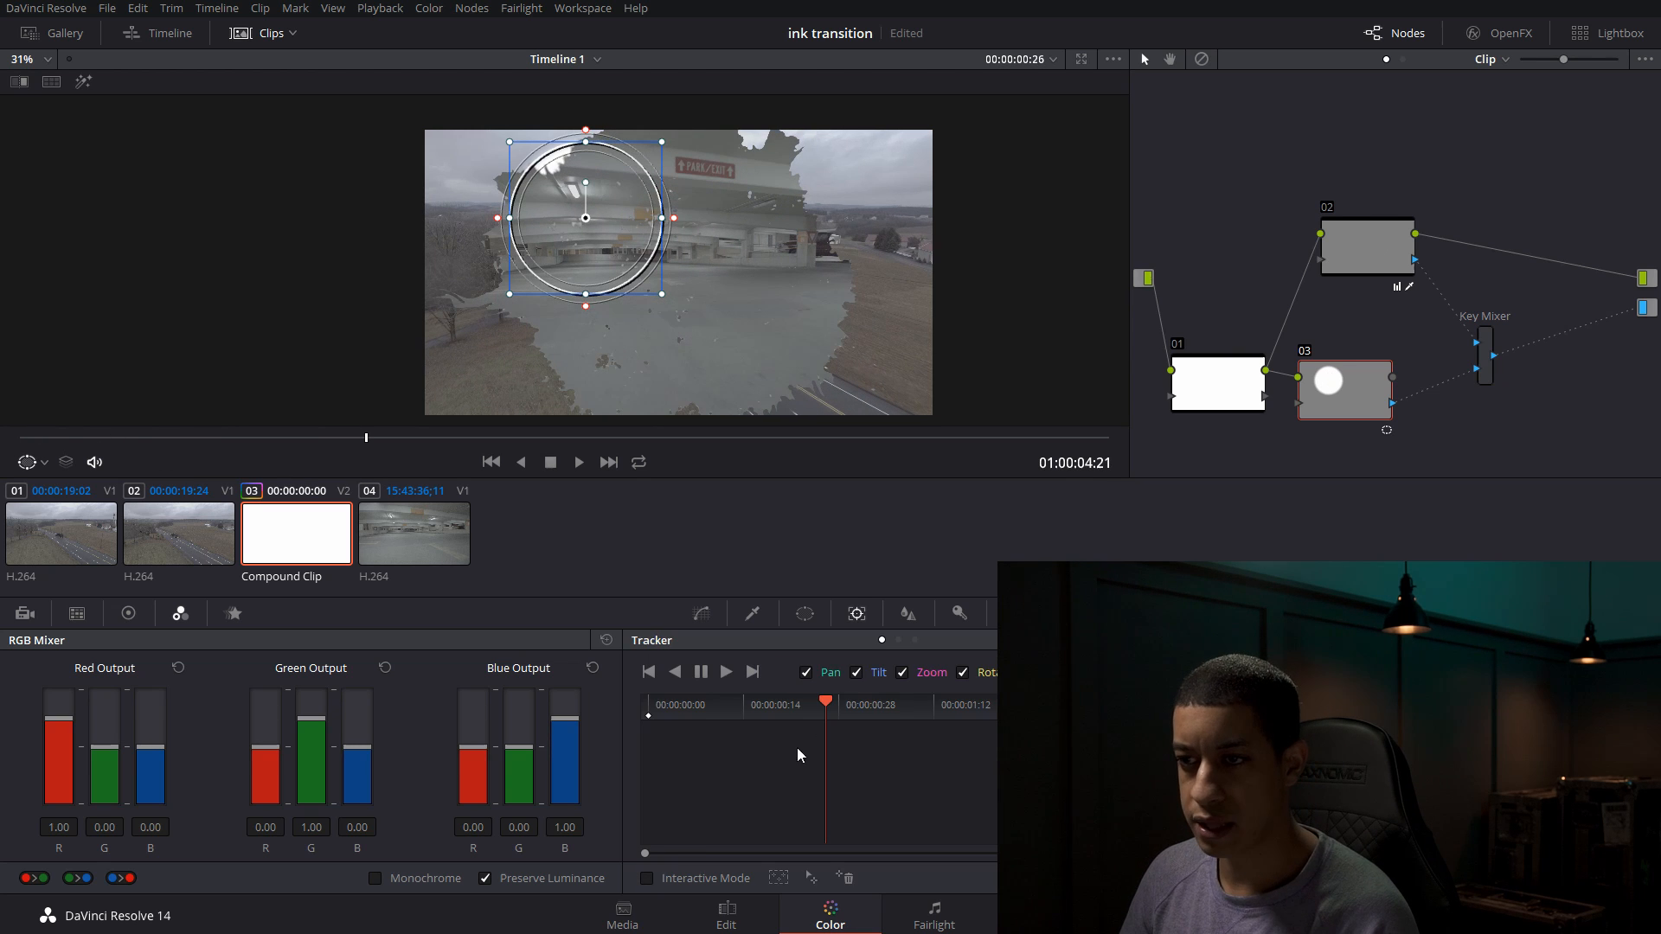
{"action": "left_click", "coordinate": [909, 441]}
{"action": "left_click_drag", "start_coordinate": [586, 218], "coordinate": [568, 182]}
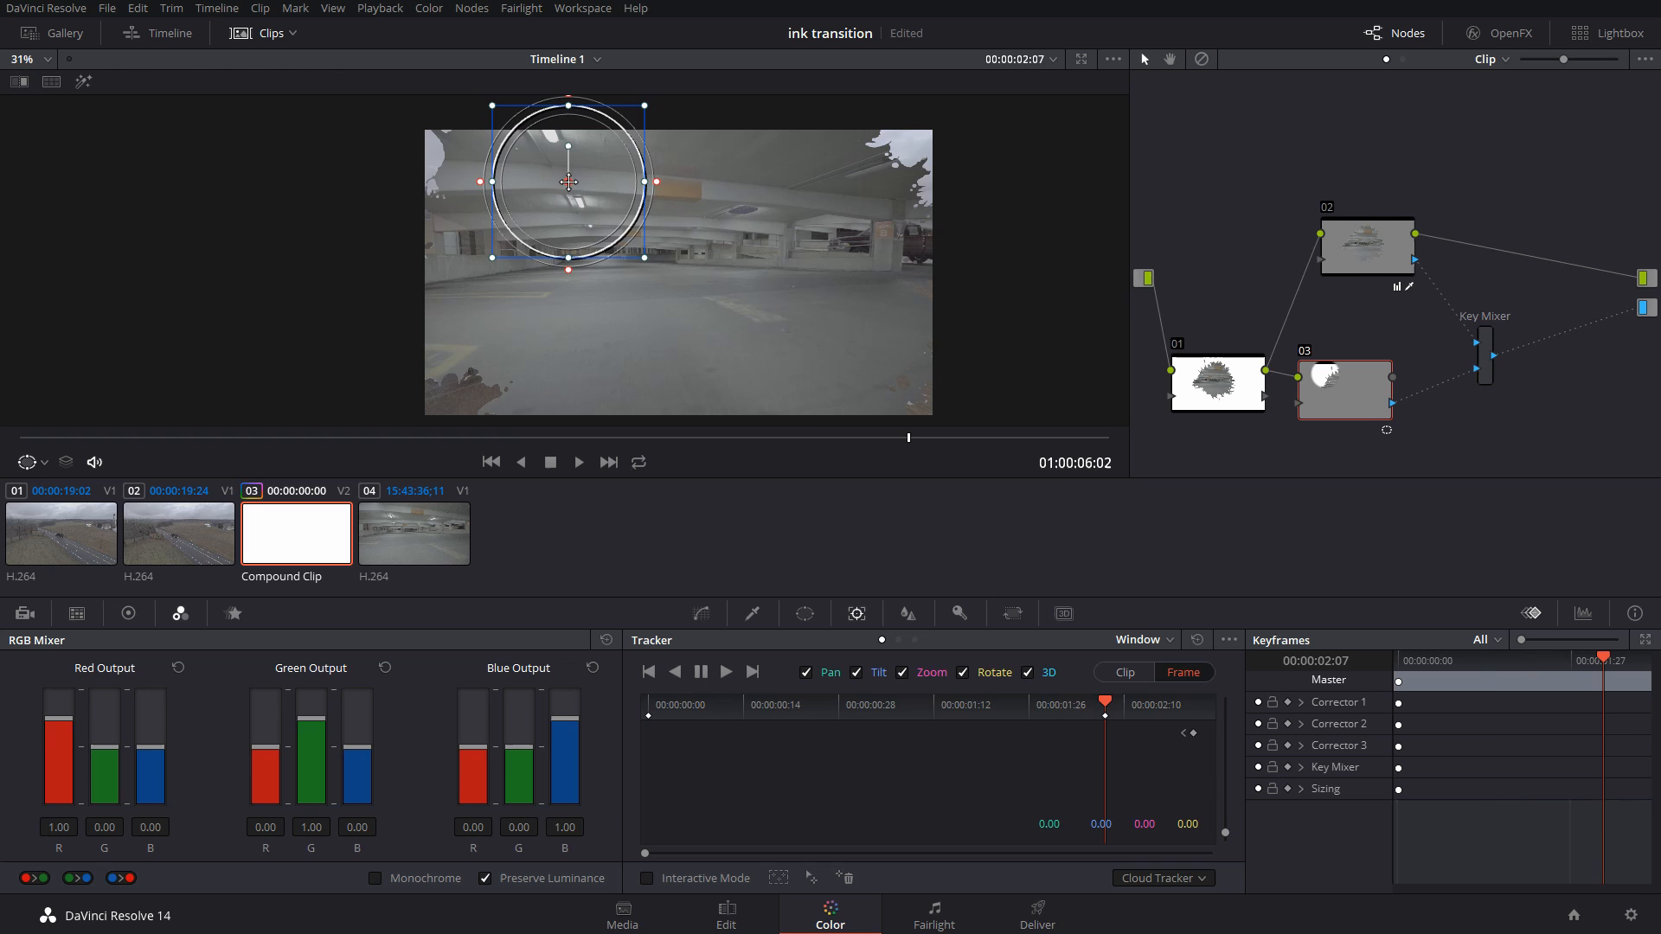
{"action": "left_click_drag", "start_coordinate": [1101, 710], "coordinate": [968, 705]}
{"action": "left_click_drag", "start_coordinate": [573, 192], "coordinate": [579, 219]}
- Near the clip's beginning, keyframe the circle window off the left edge of the image
{"action": "left_click_drag", "start_coordinate": [969, 705], "coordinate": [696, 705]}
{"action": "key", "text": "Left"}
{"action": "key", "text": "Left"}
{"action": "left_click_drag", "start_coordinate": [578, 221], "coordinate": [211, 233]}
- Step through the opening frames and keyframe the circle window slightly up and left to follow the ceiling light
{"action": "mouse_move", "coordinate": [660, 705]}
{"action": "left_mouse_down"}
{"action": "mouse_move", "coordinate": [715, 730]}
{"action": "mouse_move", "coordinate": [690, 718]}
{"action": "left_mouse_up"}
{"action": "key", "text": "Left"}
{"action": "key", "text": "Left"}
{"action": "scroll", "coordinate": [616, 198], "scroll_direction": "up", "scroll_amount": 3}
{"action": "key", "text": "Right"}
{"action": "key", "text": "Right"}
{"action": "key", "text": "Right"}
{"action": "left_click_drag", "start_coordinate": [697, 704], "coordinate": [737, 718]}
{"action": "mouse_move", "coordinate": [630, 202]}
{"action": "left_mouse_down"}
{"action": "mouse_move", "coordinate": [576, 143]}
{"action": "mouse_move", "coordinate": [618, 186]}
{"action": "left_mouse_up"}
- Advance a few more frames and adjust the circle window's position to keep it on the ceiling light
{"action": "key", "text": "Left"}
{"action": "key", "text": "Right"}
{"action": "key", "text": "Right"}
{"action": "key", "text": "Right"}
{"action": "key", "text": "Right"}
{"action": "key", "text": "Right"}
{"action": "mouse_move", "coordinate": [585, 148]}
{"action": "left_mouse_down"}
{"action": "mouse_move", "coordinate": [574, 128]}
{"action": "mouse_move", "coordinate": [622, 141]}
{"action": "mouse_move", "coordinate": [560, 155]}
{"action": "left_mouse_up"}
- Step eleven frames onward, re-place the circle window over the ceiling light, and check its position further along the track
{"action": "key", "text": "Right"}
{"action": "key", "text": "Right"}
{"action": "key", "text": "Right"}
{"action": "key", "text": "Right"}
{"action": "key", "text": "Right"}
{"action": "key", "text": "Right"}
{"action": "key", "text": "Right"}
{"action": "key", "text": "Right"}
{"action": "key", "text": "Right"}
{"action": "key", "text": "Right"}
{"action": "key", "text": "Right"}
{"action": "scroll", "coordinate": [597, 143], "scroll_direction": "down", "scroll_amount": 3}
{"action": "scroll", "coordinate": [571, 165], "scroll_direction": "up", "scroll_amount": 6}
{"action": "left_click_drag", "start_coordinate": [623, 215], "coordinate": [608, 252]}
{"action": "left_click_drag", "start_coordinate": [538, 134], "coordinate": [578, 139]}
{"action": "scroll", "coordinate": [778, 367], "scroll_direction": "down", "scroll_amount": 4}
{"action": "left_click_drag", "start_coordinate": [839, 704], "coordinate": [1015, 719]}
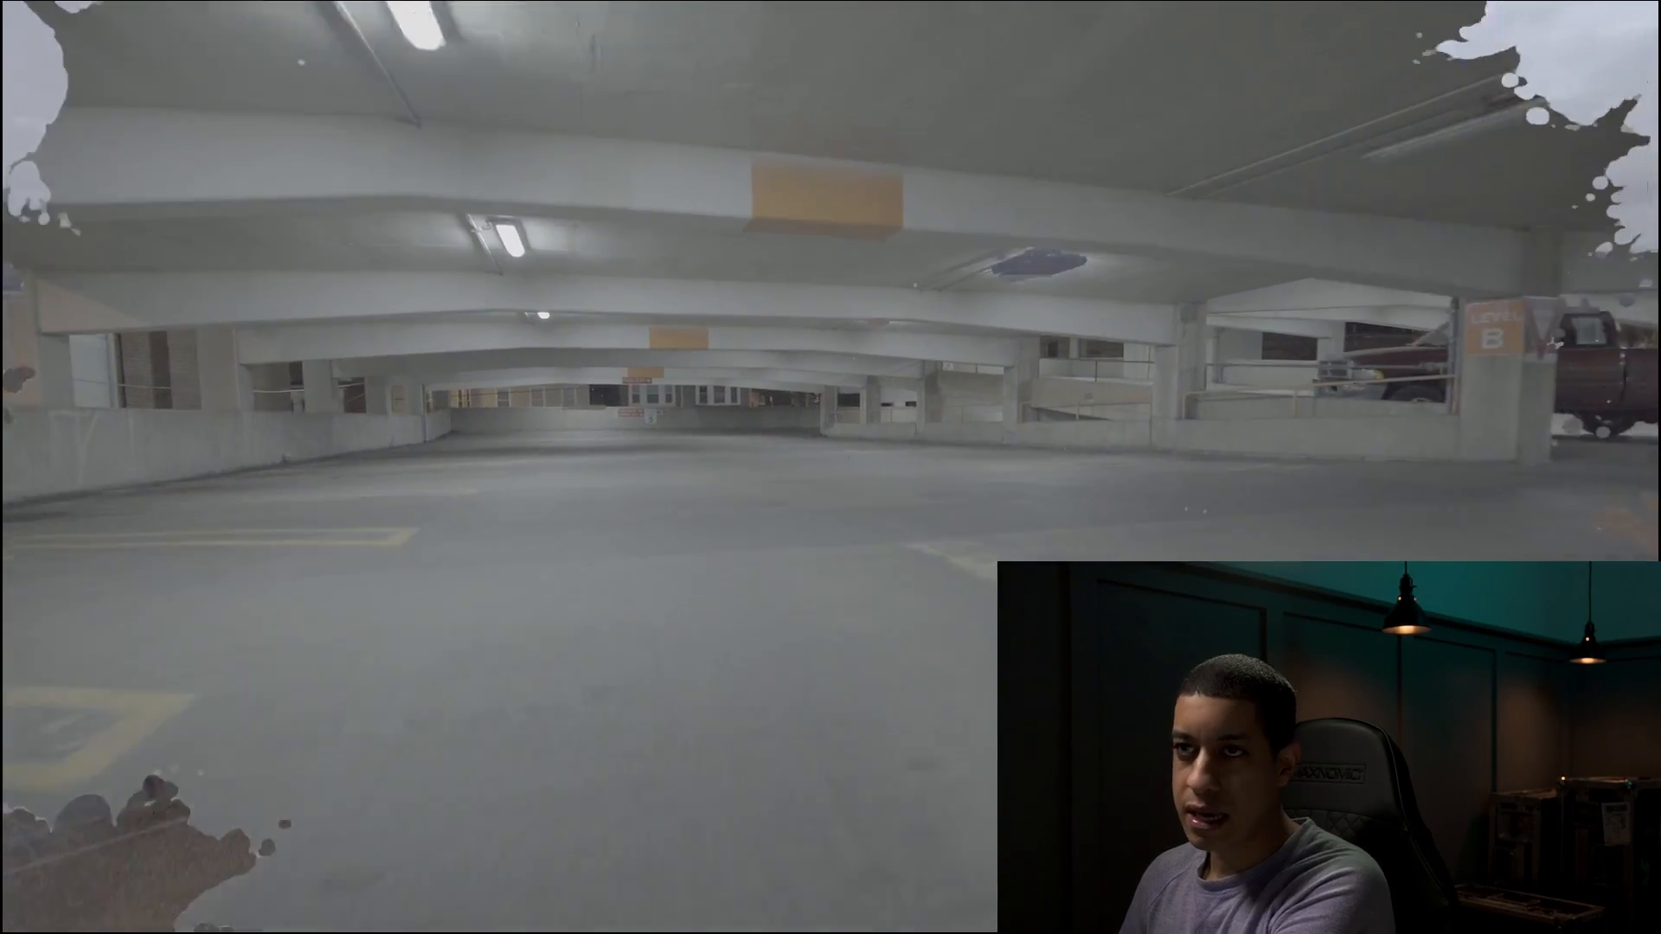
- Play the transition back and forth full screen to examine the masked ceiling light and the ink edges
{"action": "key", "text": "space"}
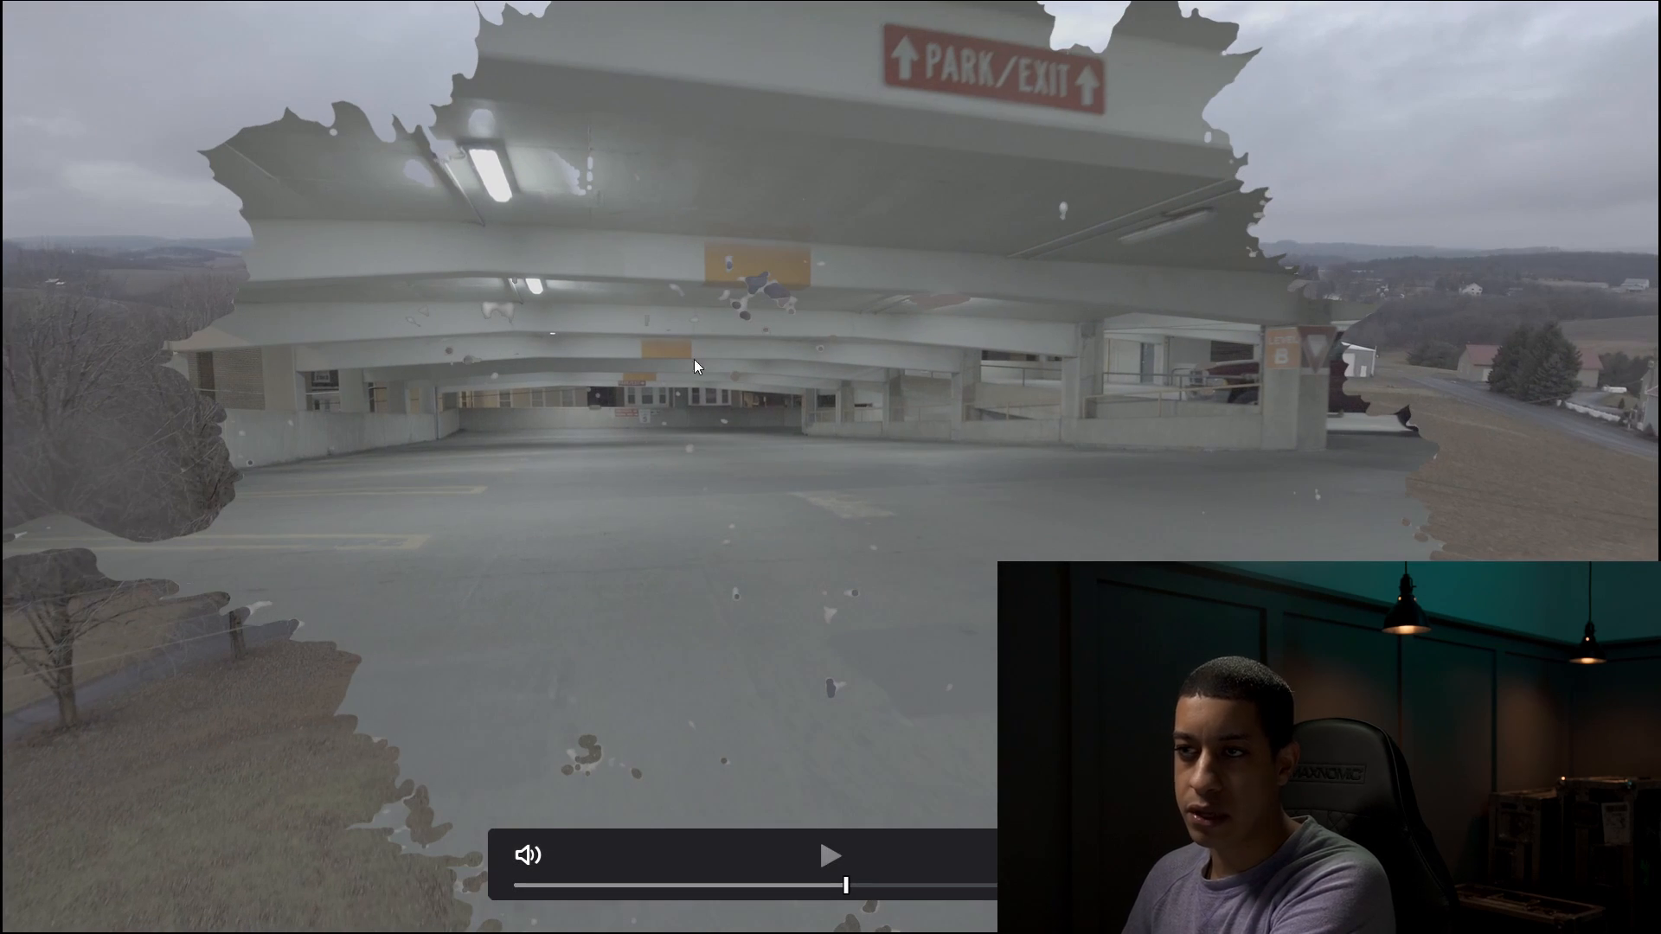
{"action": "key", "text": "j"}
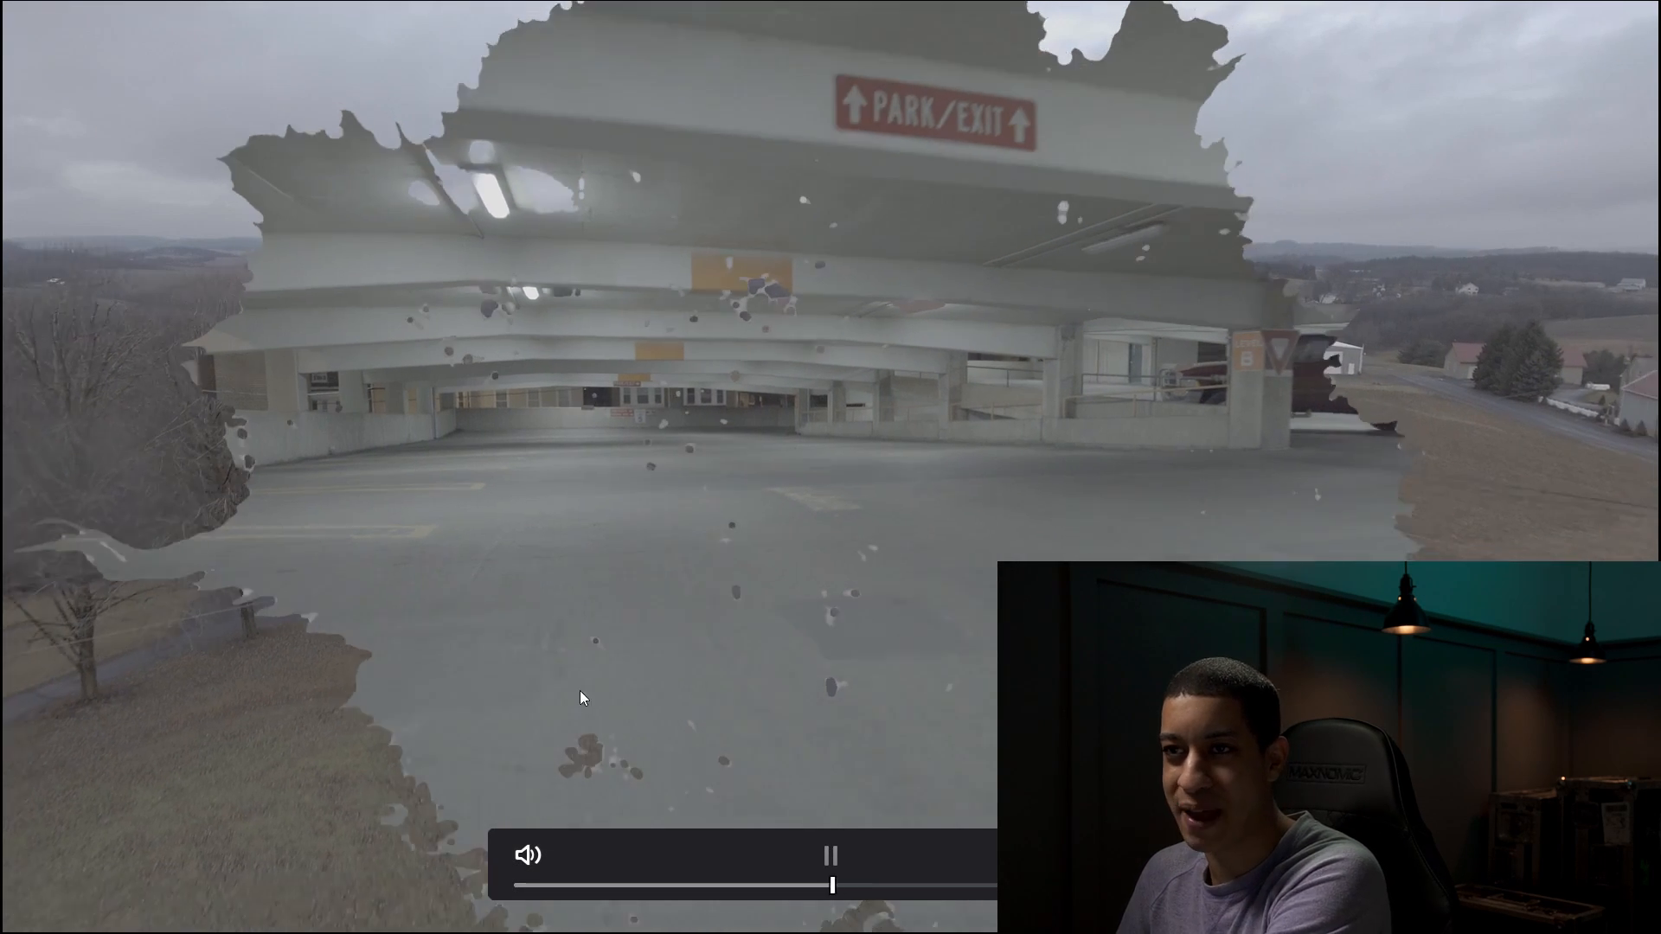
{"action": "key", "text": "l"}
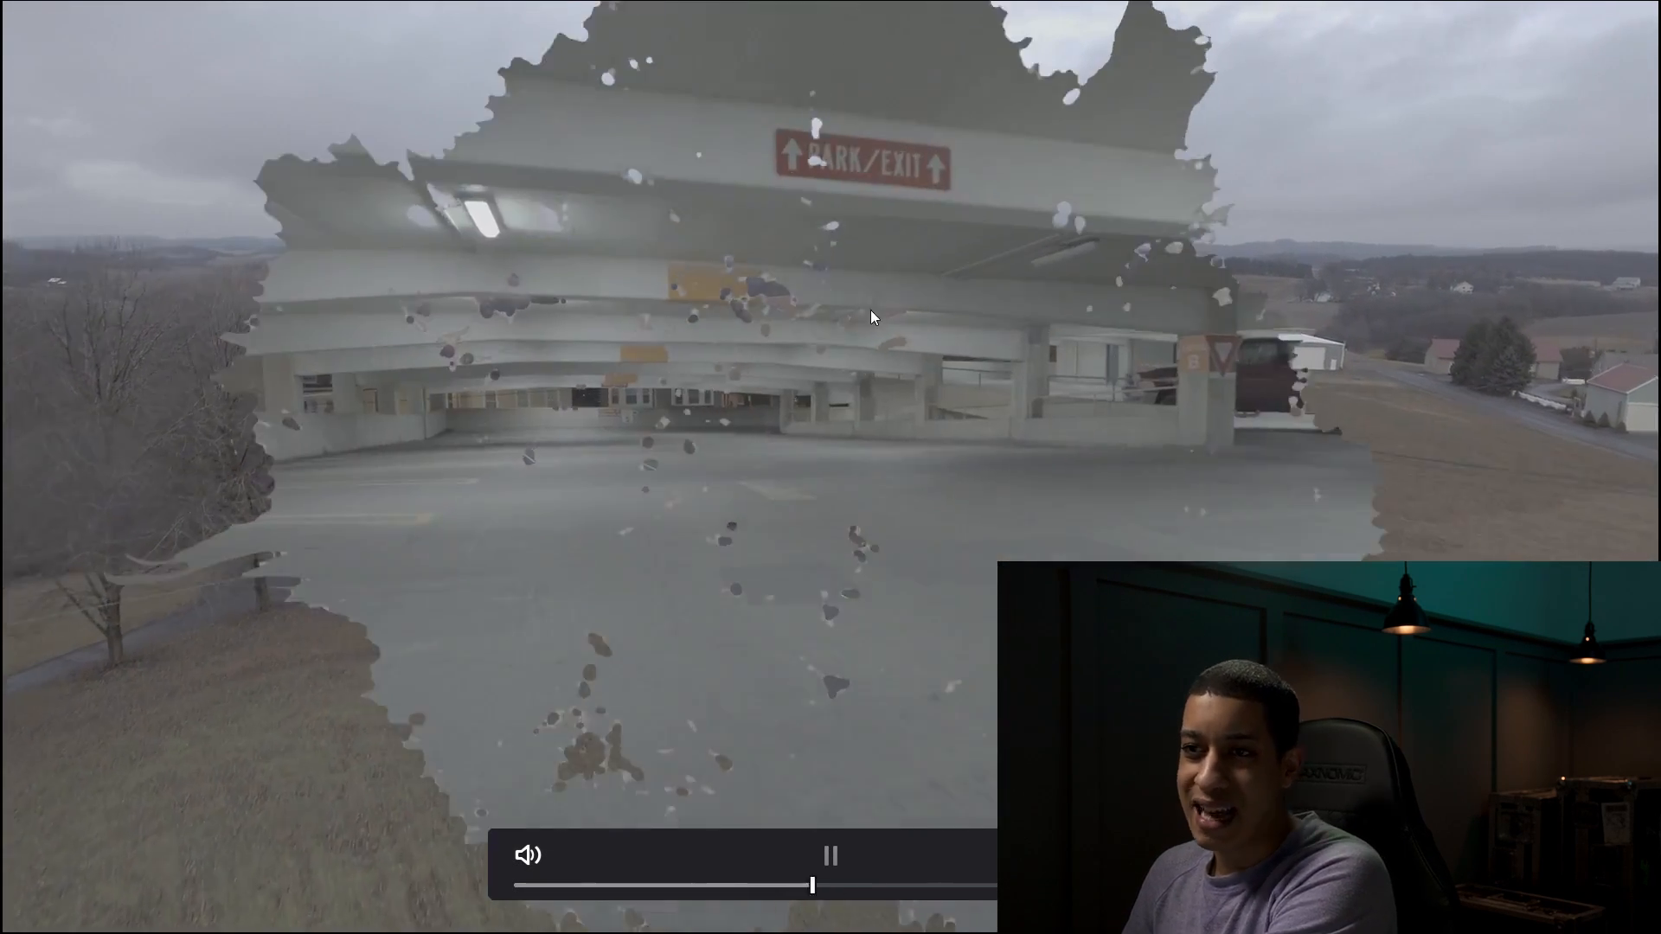
{"action": "key", "text": "k"}
{"action": "key", "text": "j"}
{"action": "key", "text": "k"}
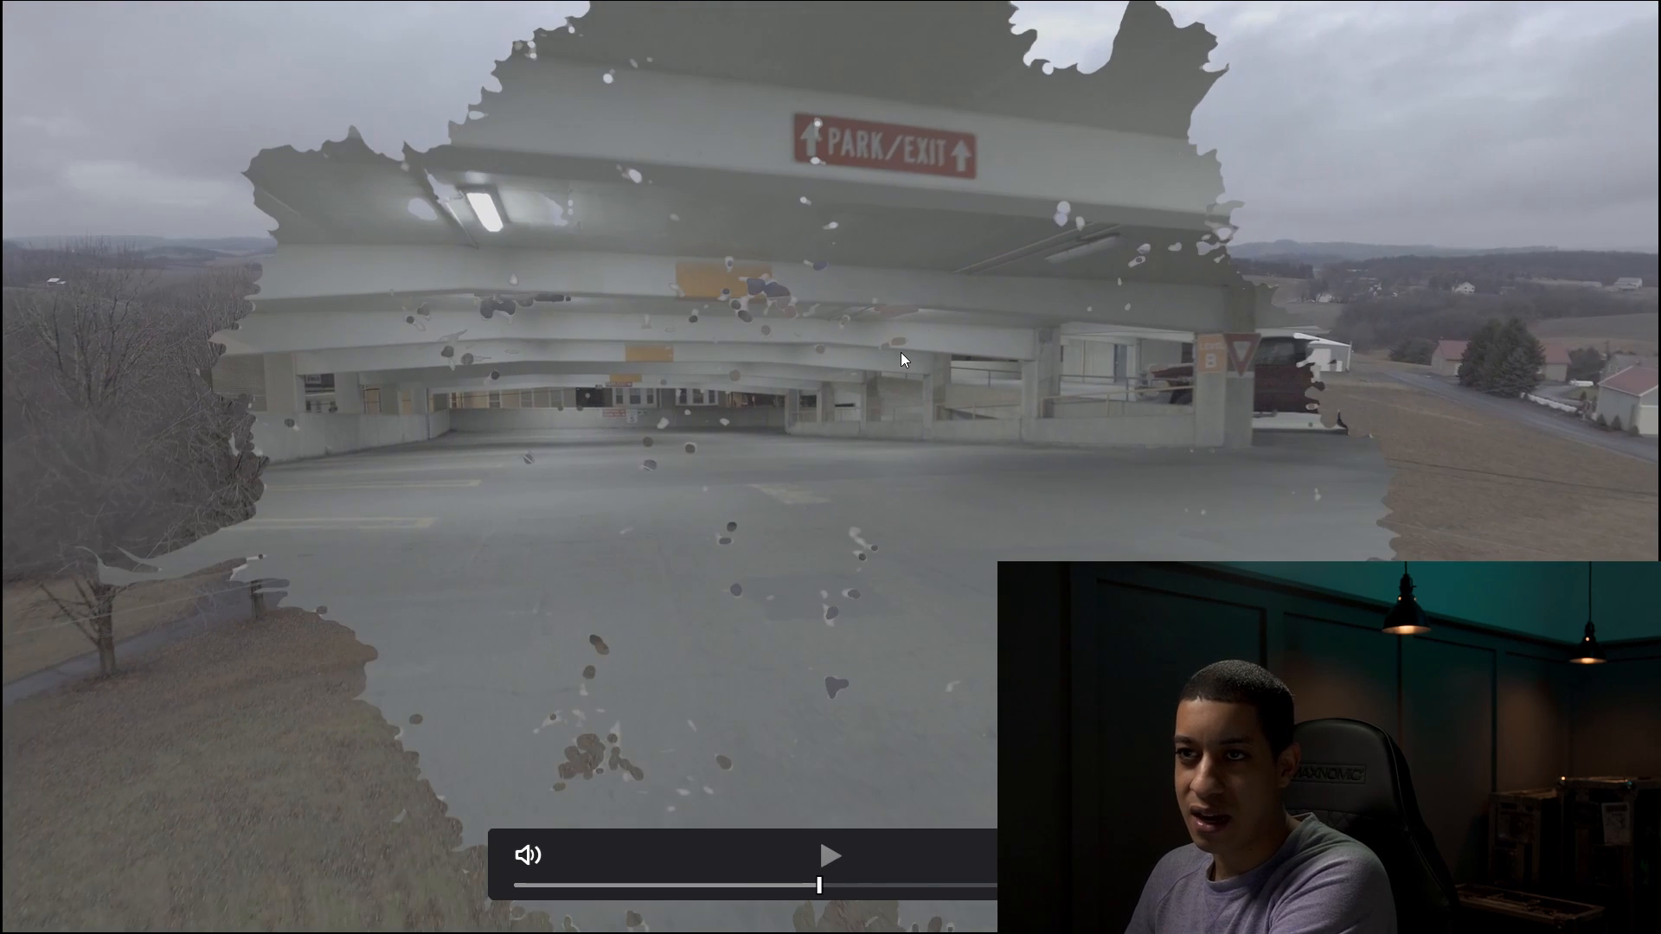
{"action": "key", "text": "l"}
{"action": "key", "text": "k"}
{"action": "key", "text": "l"}
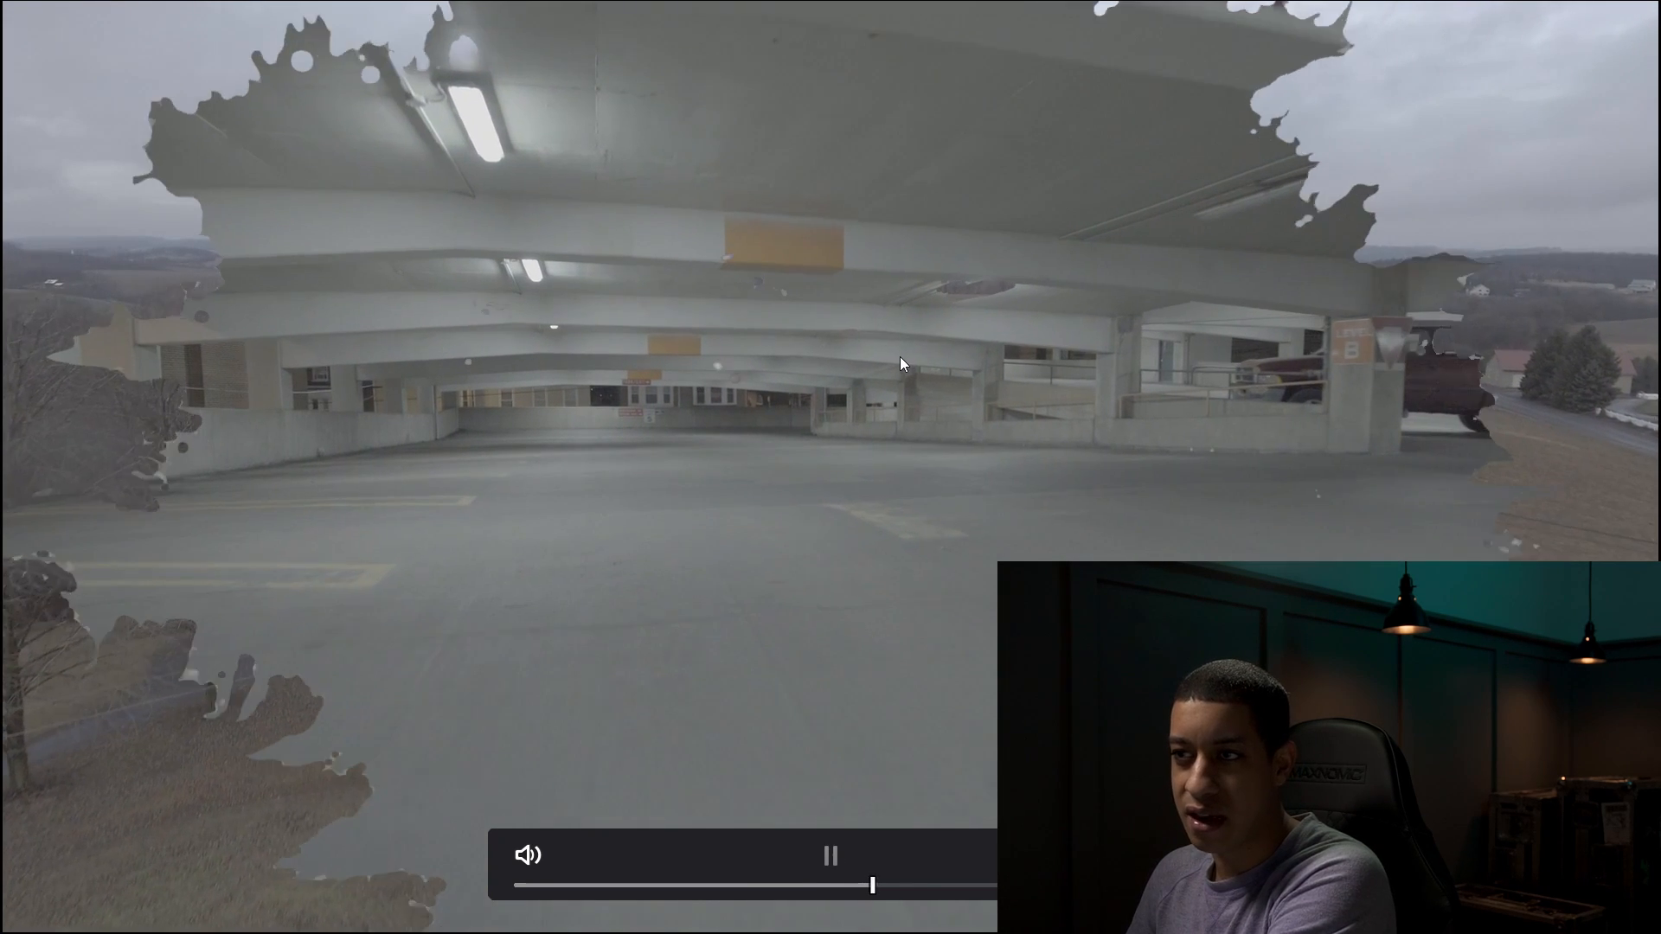
{"action": "key", "text": "k"}
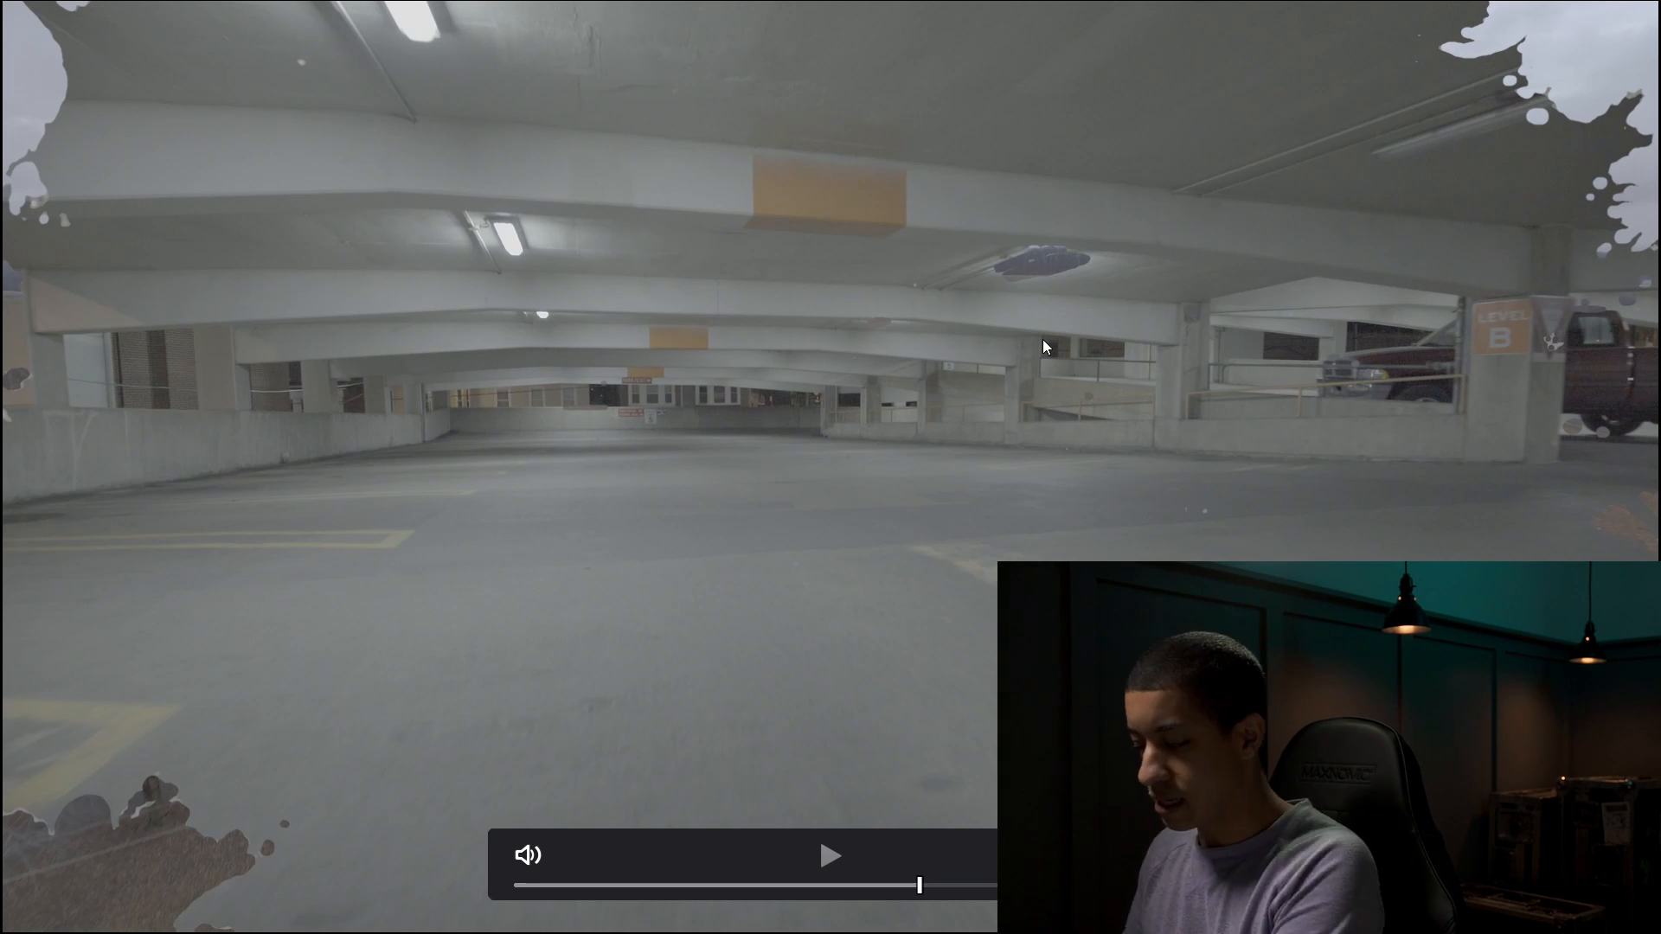
- Replay the end of the transition full screen to examine how the remaining ink areas cut to the garage clip
{"action": "key", "text": "l"}
{"action": "key", "text": "space"}
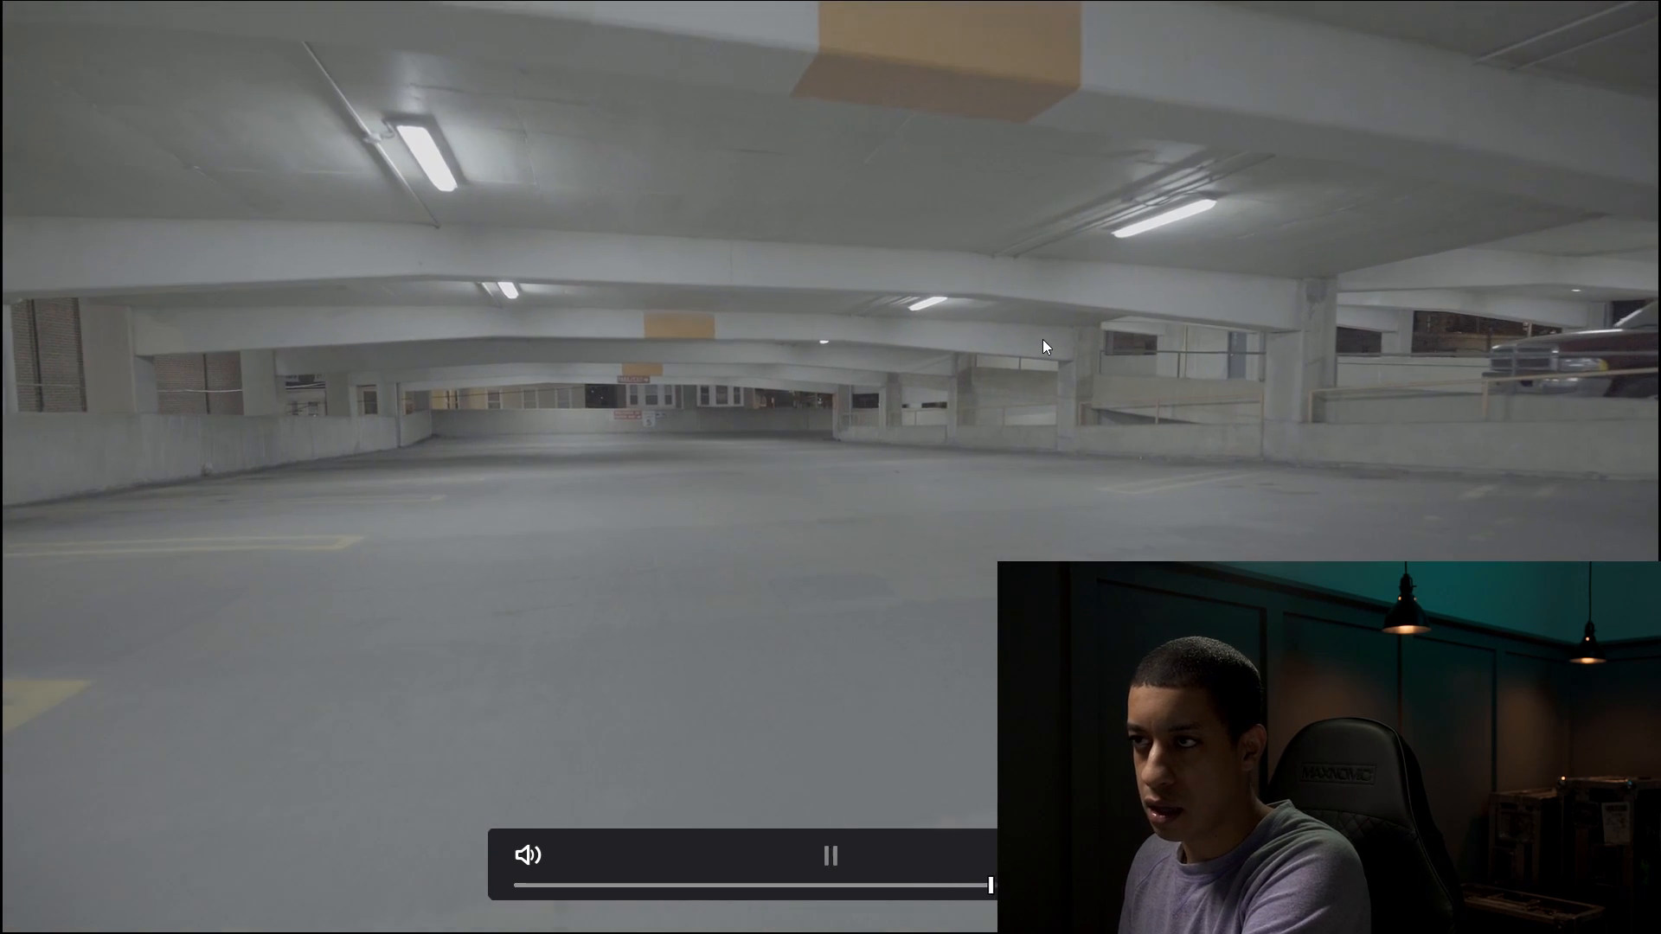
{"action": "key", "text": "space"}
{"action": "key", "text": "space"}
{"action": "key", "text": "j"}
{"action": "key", "text": "space"}
{"action": "key", "text": "j"}
{"action": "key", "text": "space"}
{"action": "key", "text": "space"}
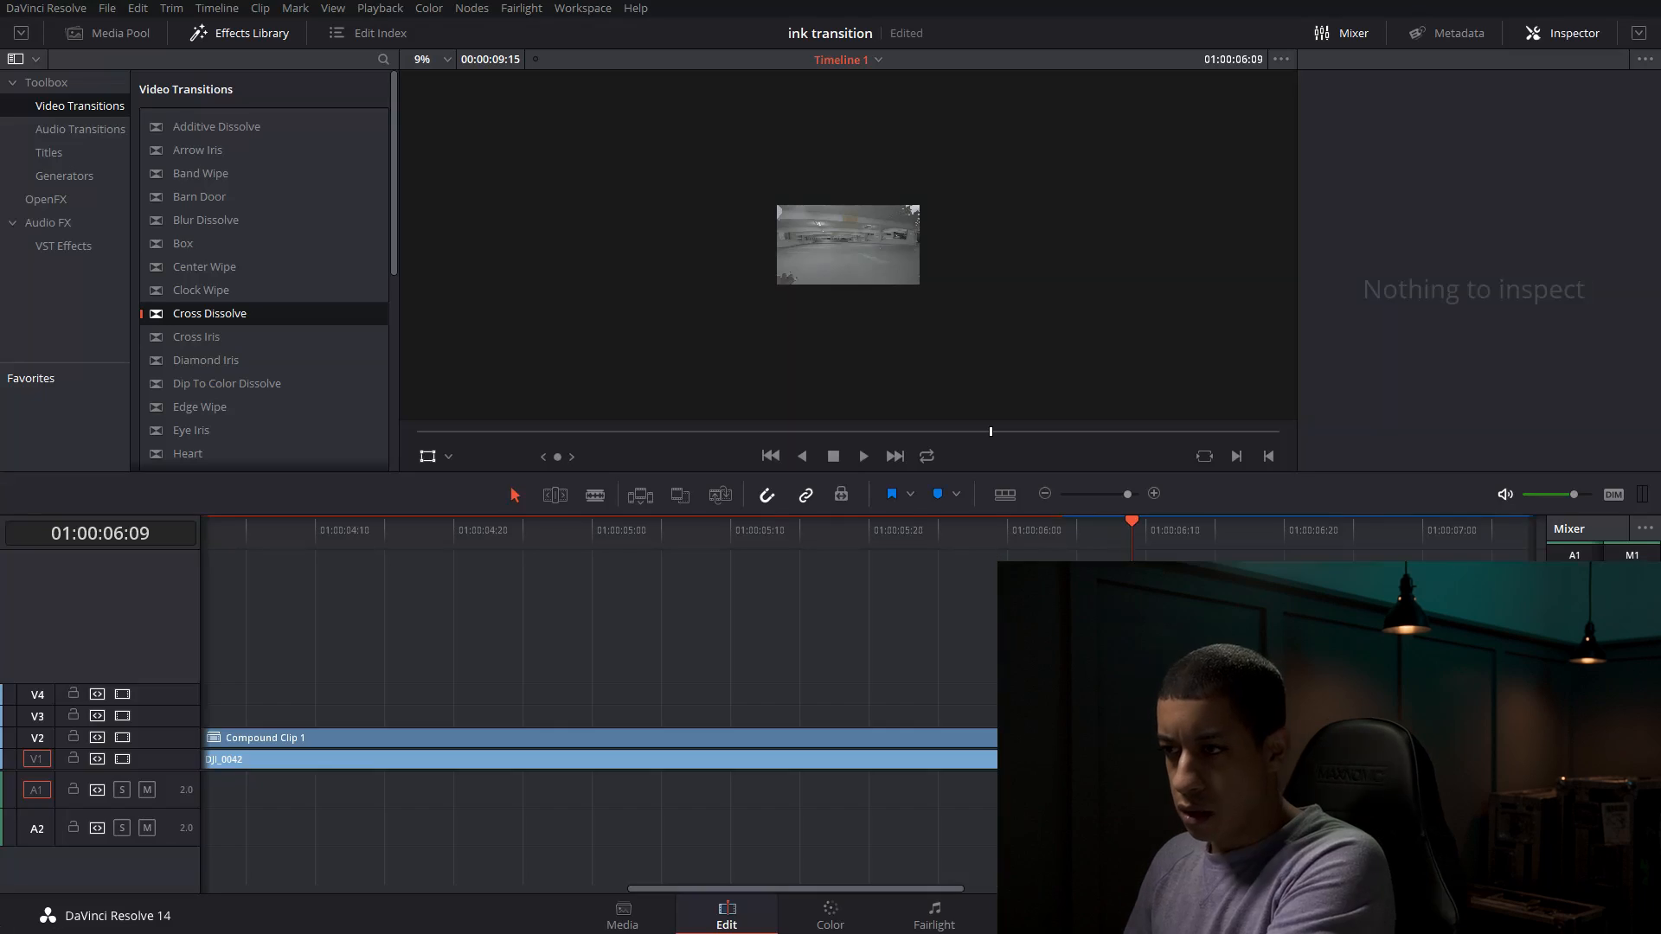
{"action": "key", "text": "Escape"}
- Move Compound Clip 1 and DJI_0042 up one track each, and extend the start of C0009 back to about 01:00:06:02
{"action": "left_click_drag", "start_coordinate": [865, 718], "coordinate": [990, 727]}
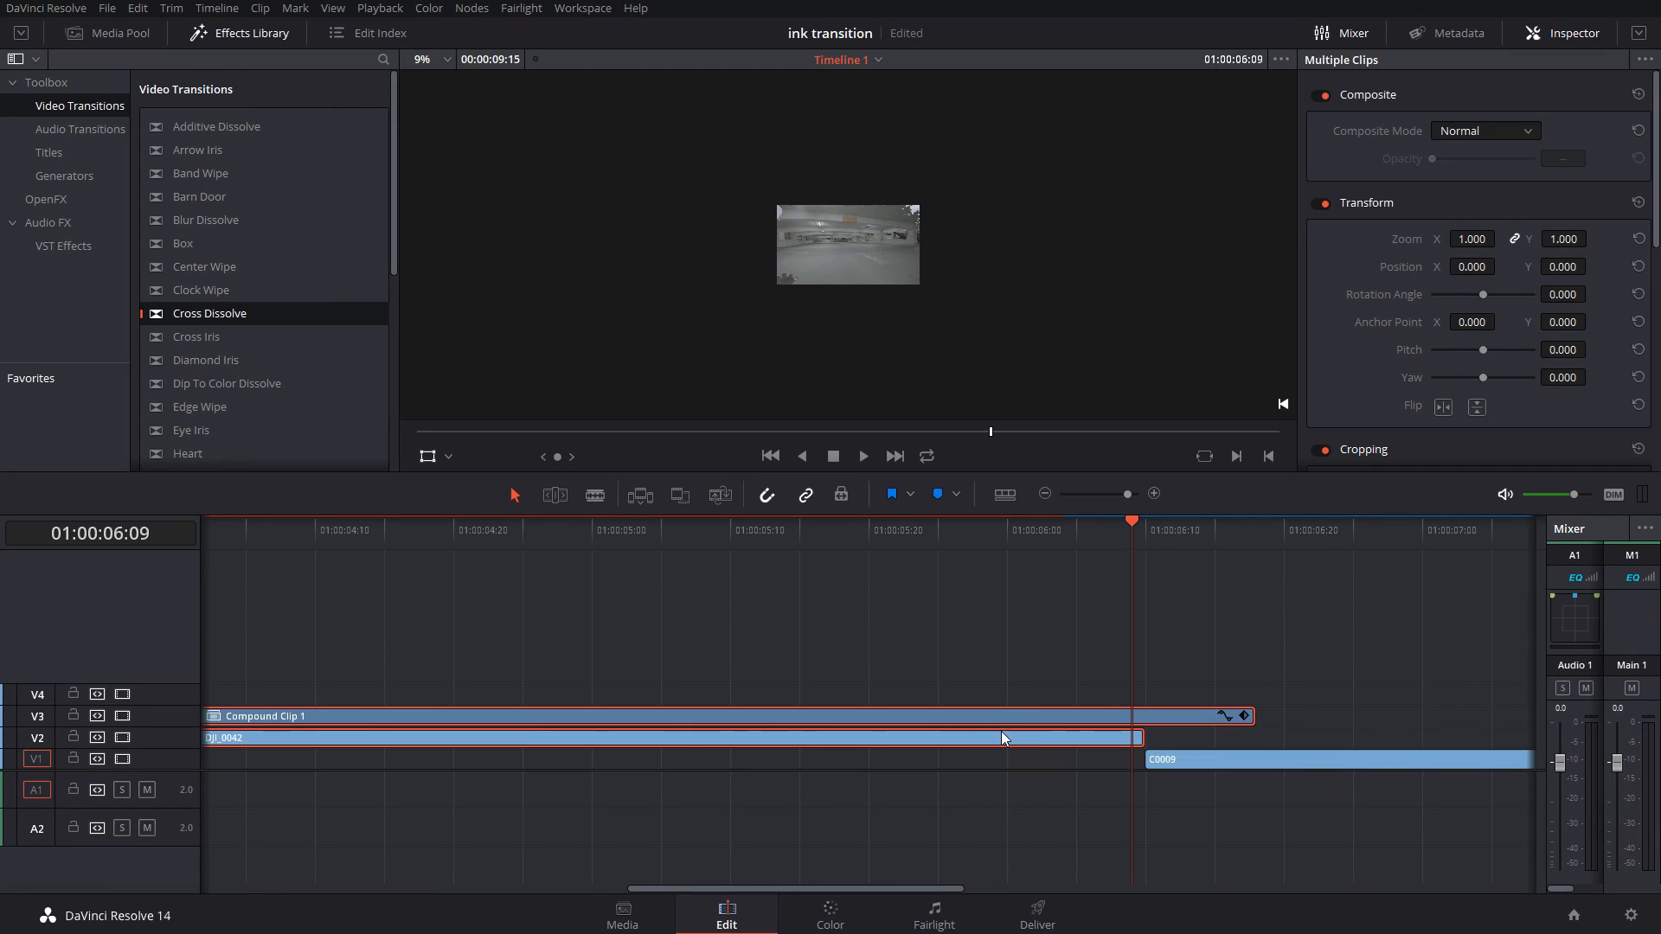
{"action": "left_click", "coordinate": [1134, 762]}
{"action": "left_click_drag", "start_coordinate": [1135, 761], "coordinate": [1033, 760]}
- Add an opacity keyframe to DJI_0042 at 01:00:06:10
{"action": "left_click", "coordinate": [1146, 522]}
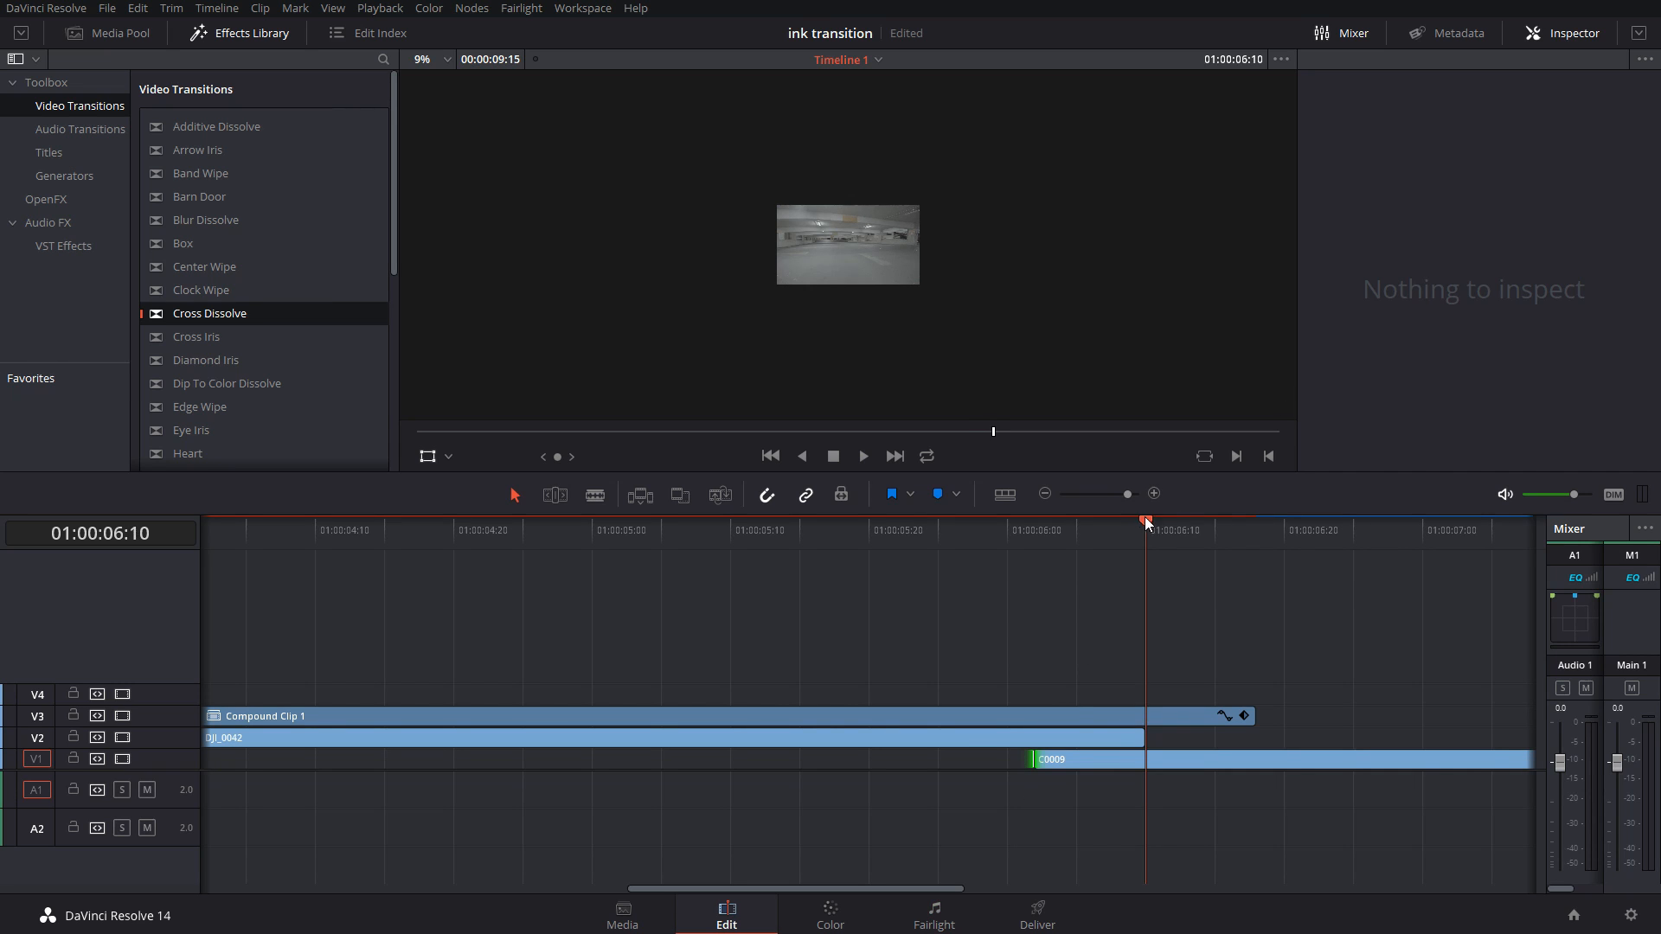
{"action": "left_click", "coordinate": [1069, 741]}
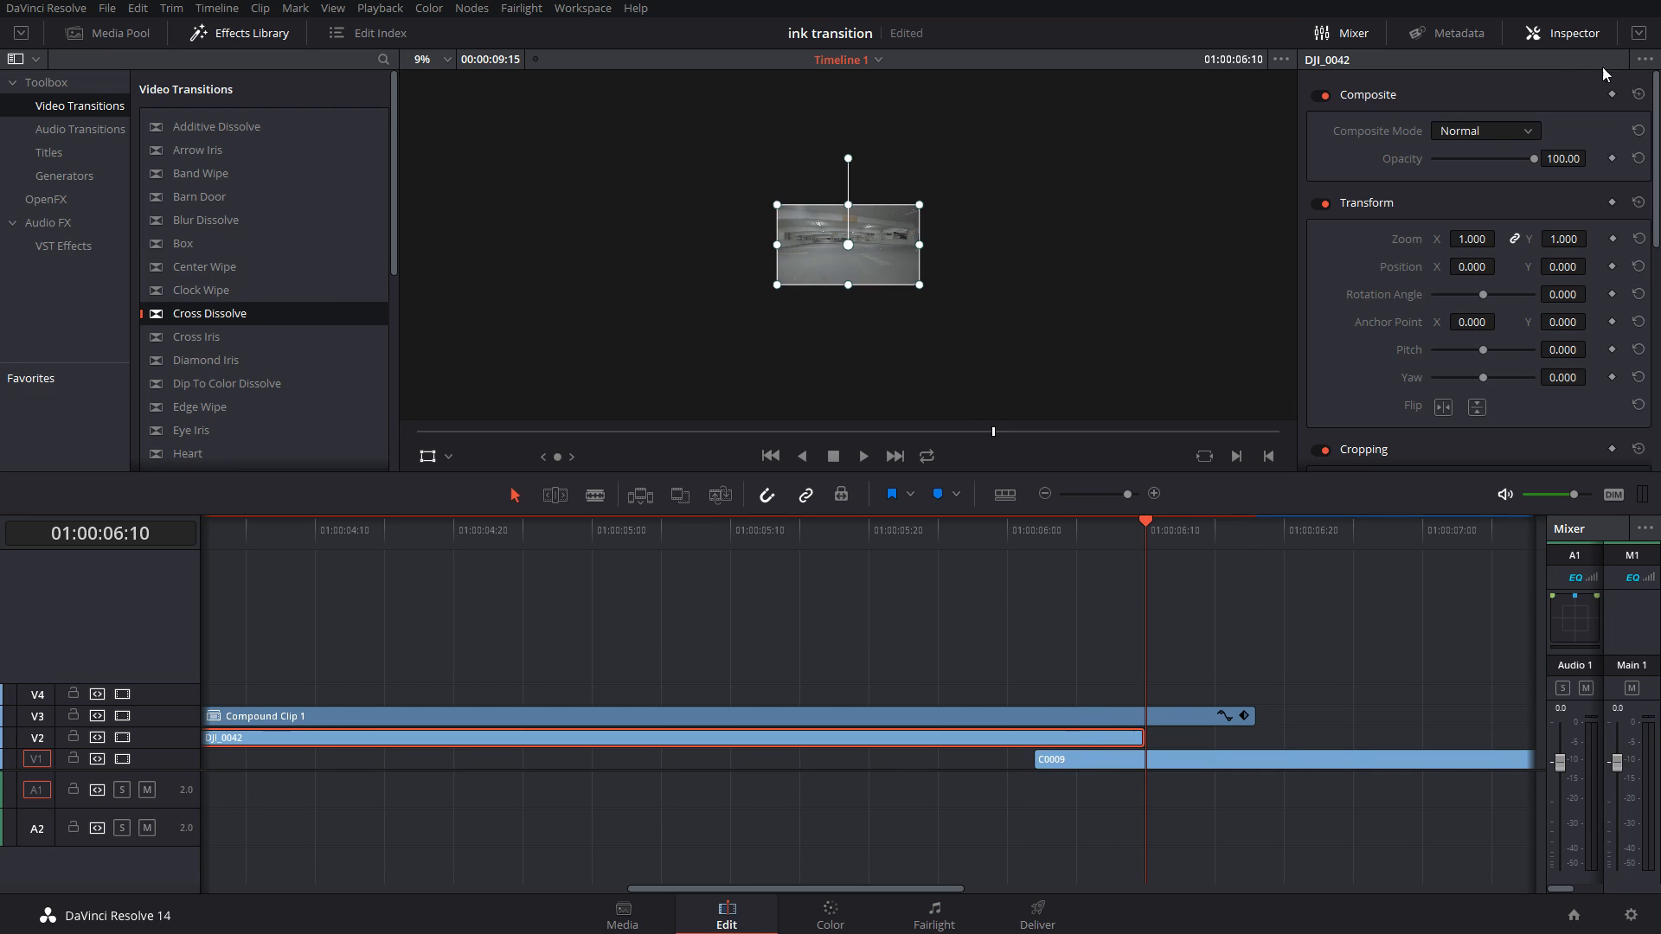
{"action": "left_click", "coordinate": [1612, 159]}
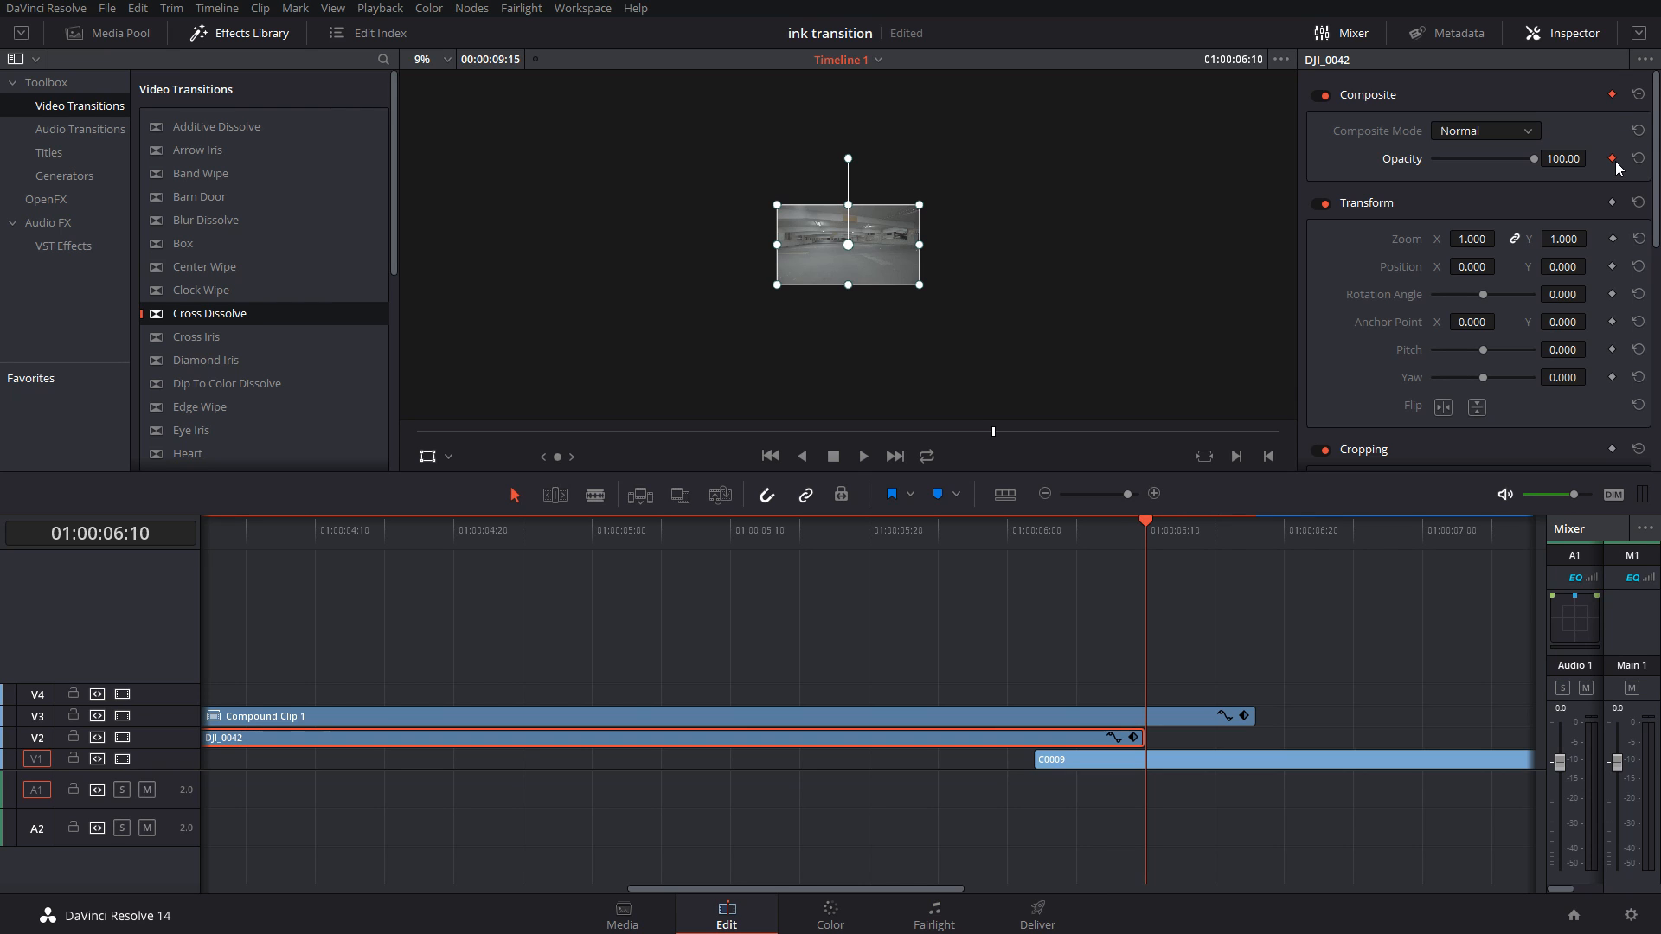
- Step back through the end of DJI_0042 to 01:00:06:01 and forward again, and extend C0009's start to 01:00:05:29
{"action": "key", "text": "Left"}
{"action": "key", "text": "Left"}
{"action": "key", "text": "Left"}
{"action": "key", "text": "Left"}
{"action": "key", "text": "Left"}
{"action": "key", "text": "Left"}
{"action": "key", "text": "Left"}
{"action": "key", "text": "Left"}
{"action": "key", "text": "Left"}
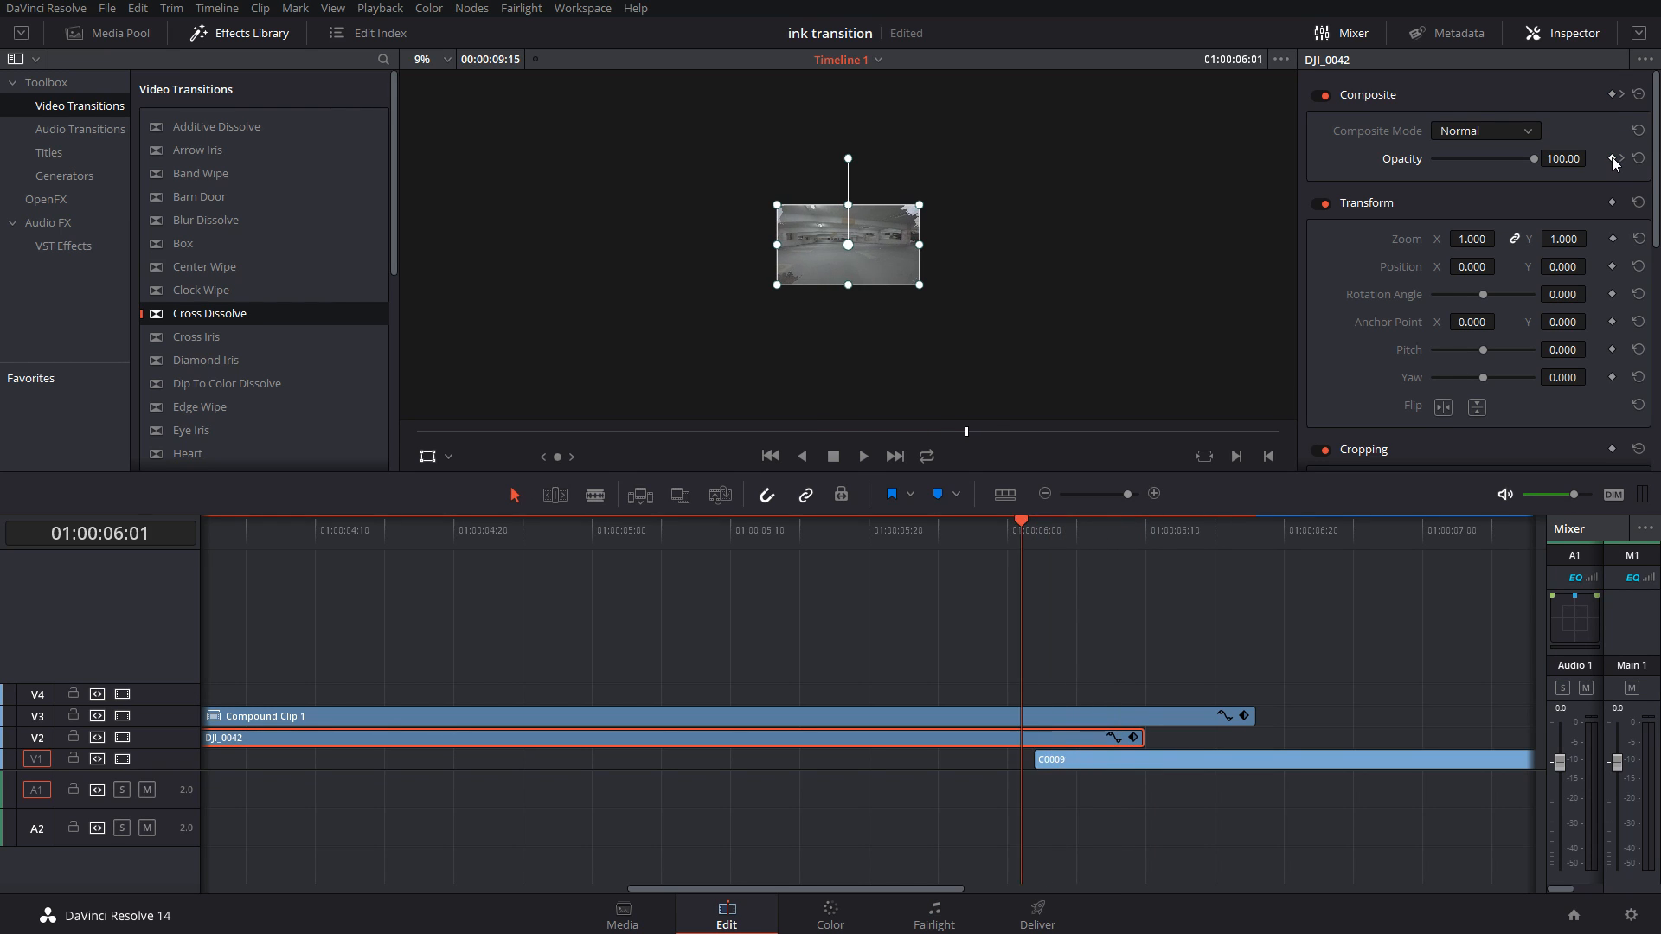
{"action": "key", "text": "Right"}
{"action": "key", "text": "Right"}
{"action": "key", "text": "Right"}
{"action": "key", "text": "Right"}
{"action": "key", "text": "Right"}
{"action": "key", "text": "Right"}
{"action": "left_click_drag", "start_coordinate": [1036, 759], "coordinate": [993, 759]}
- Add an opacity keyframe of 100 to DJI_0042 at 01:00:06:00 and advance nine frames
{"action": "left_click", "coordinate": [996, 528]}
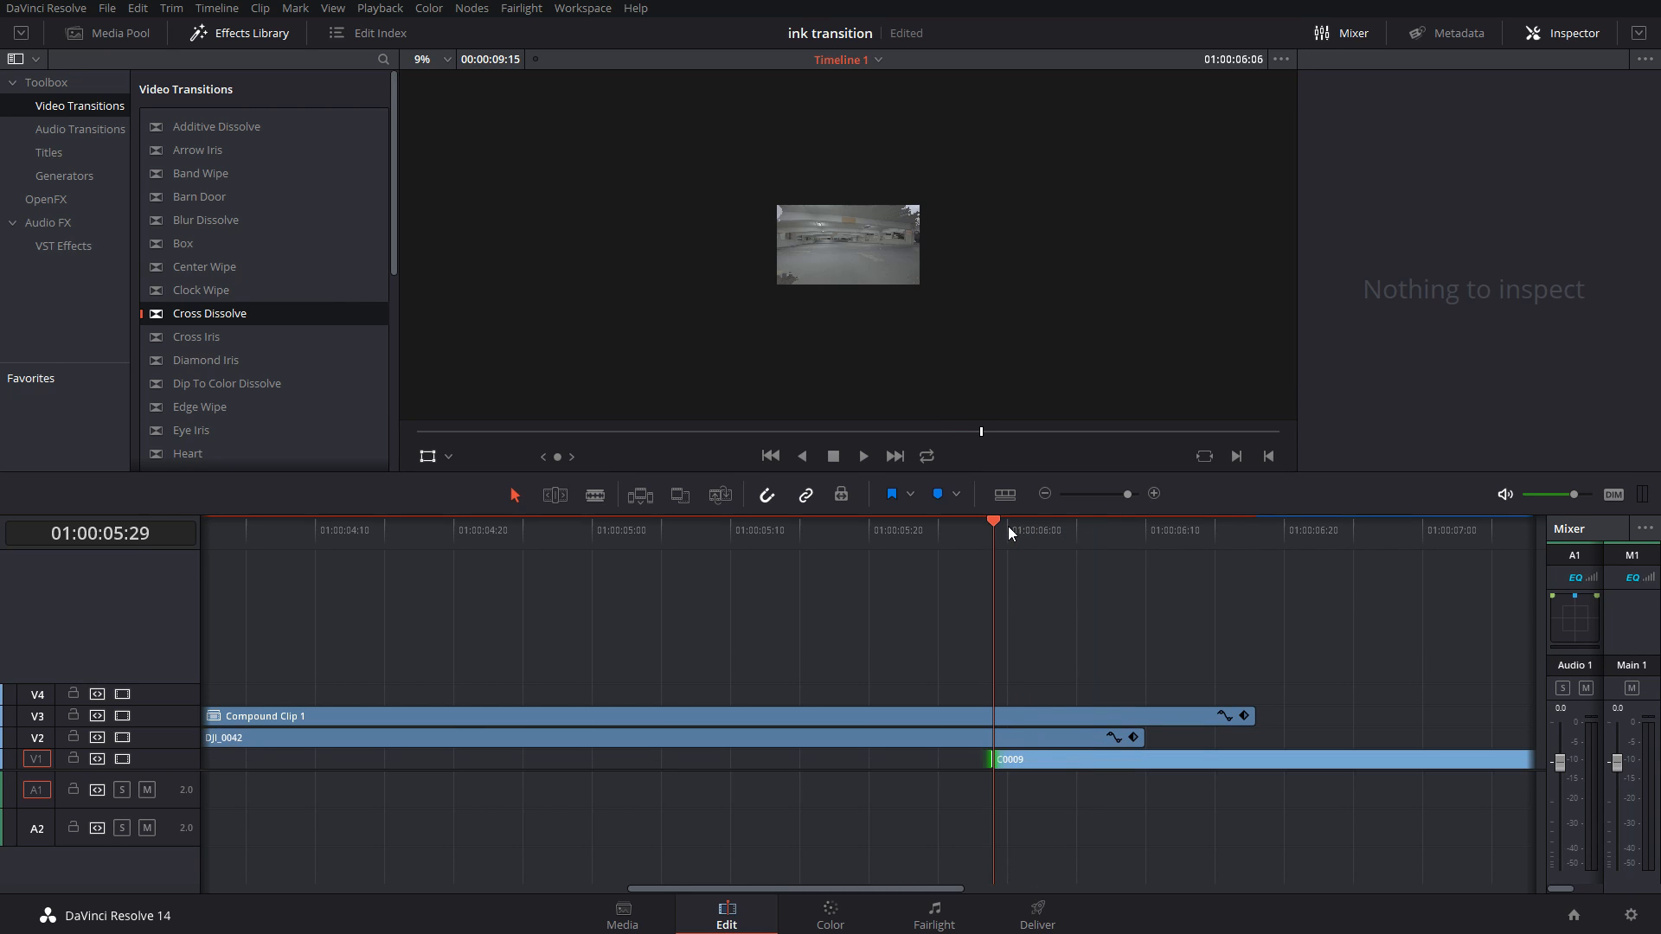
{"action": "left_click", "coordinate": [1054, 737]}
{"action": "left_click", "coordinate": [1623, 160]}
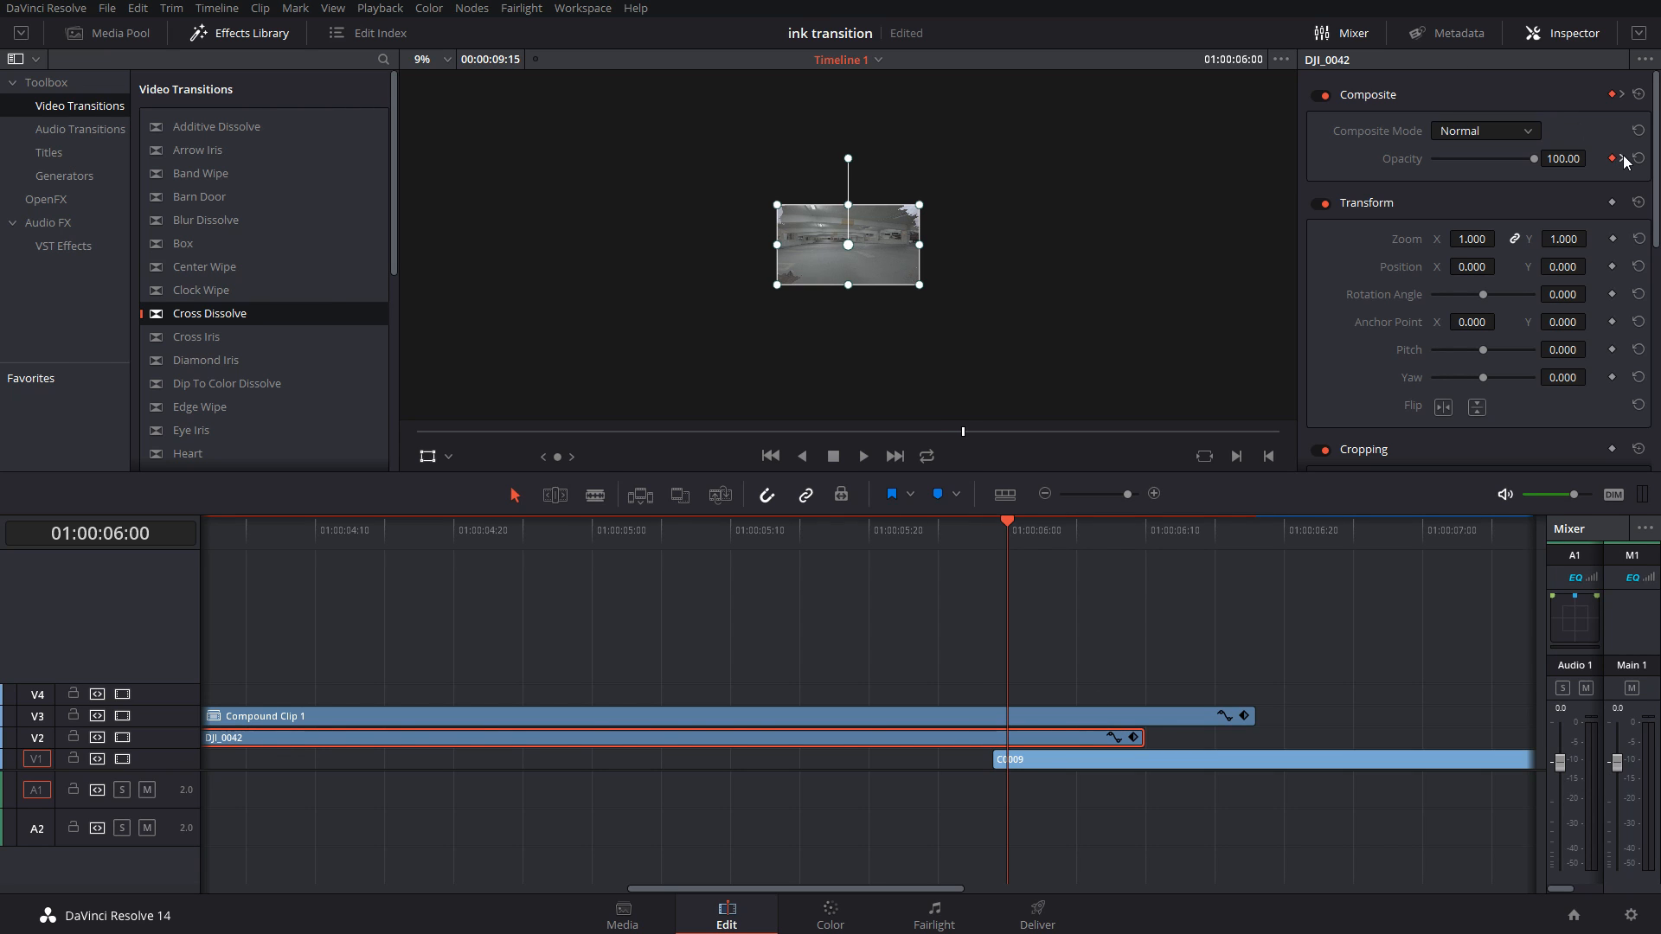
{"action": "key", "text": "Right"}
{"action": "key", "text": "Right"}
{"action": "key", "text": "Right"}
{"action": "key", "text": "Right"}
{"action": "key", "text": "Right"}
{"action": "key", "text": "Right"}
{"action": "key", "text": "Right"}
{"action": "key", "text": "Right"}
{"action": "key", "text": "Right"}
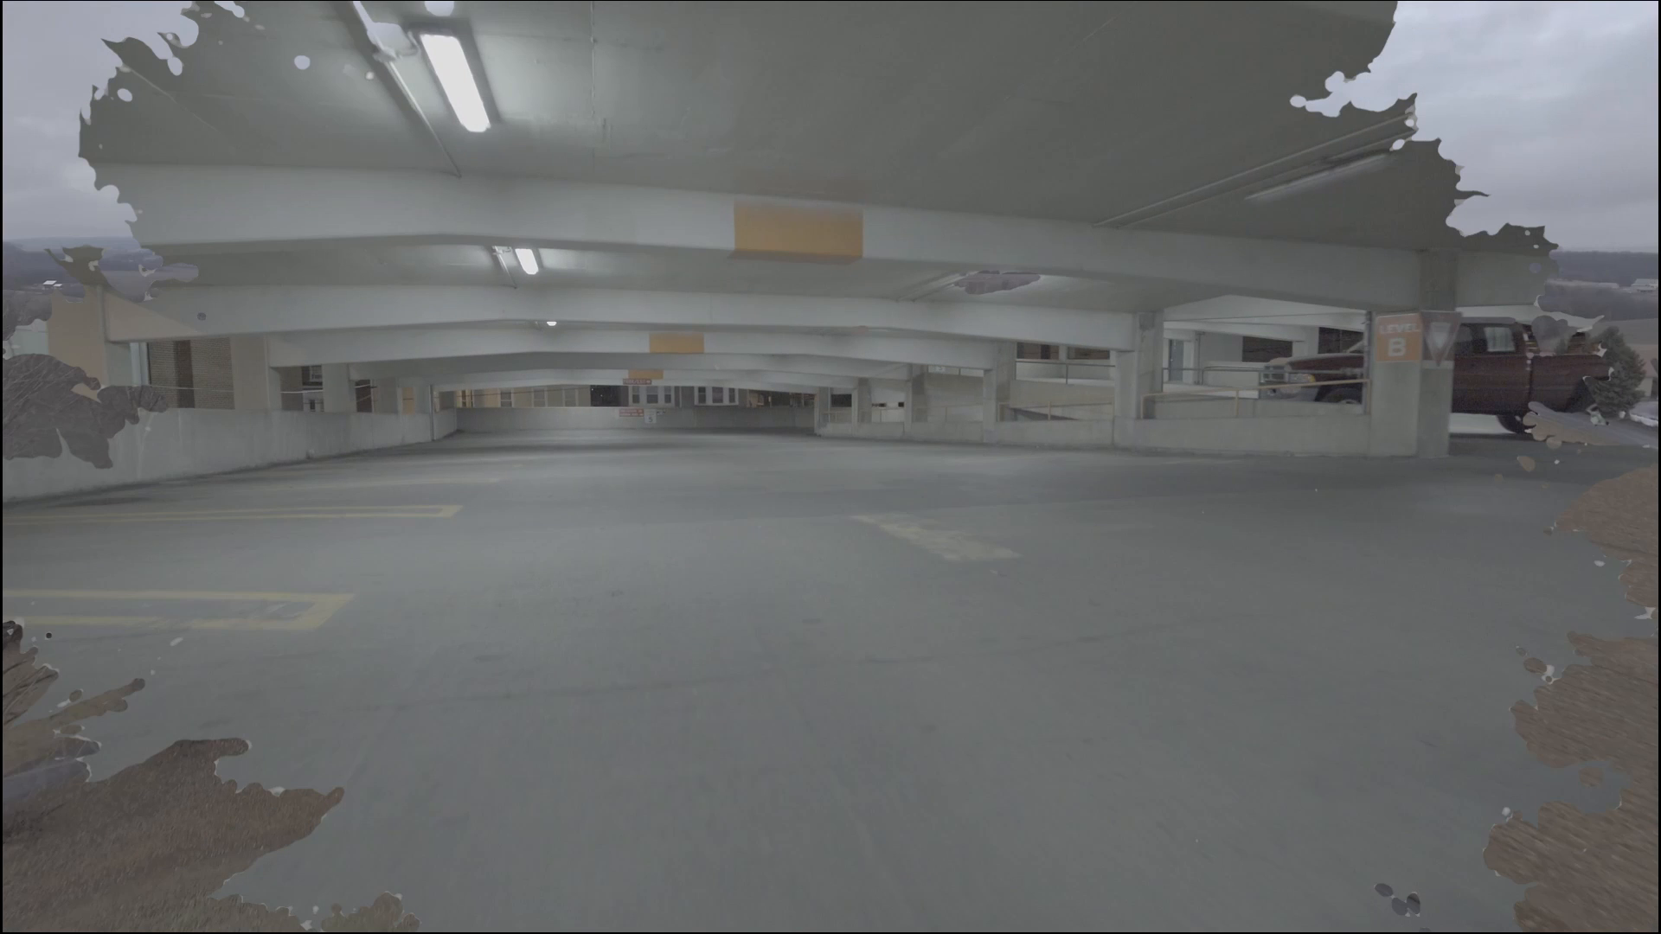
- Replay the transition full screen to examine the opacity fade at the end of the ink reveal
{"action": "key", "text": "Escape"}
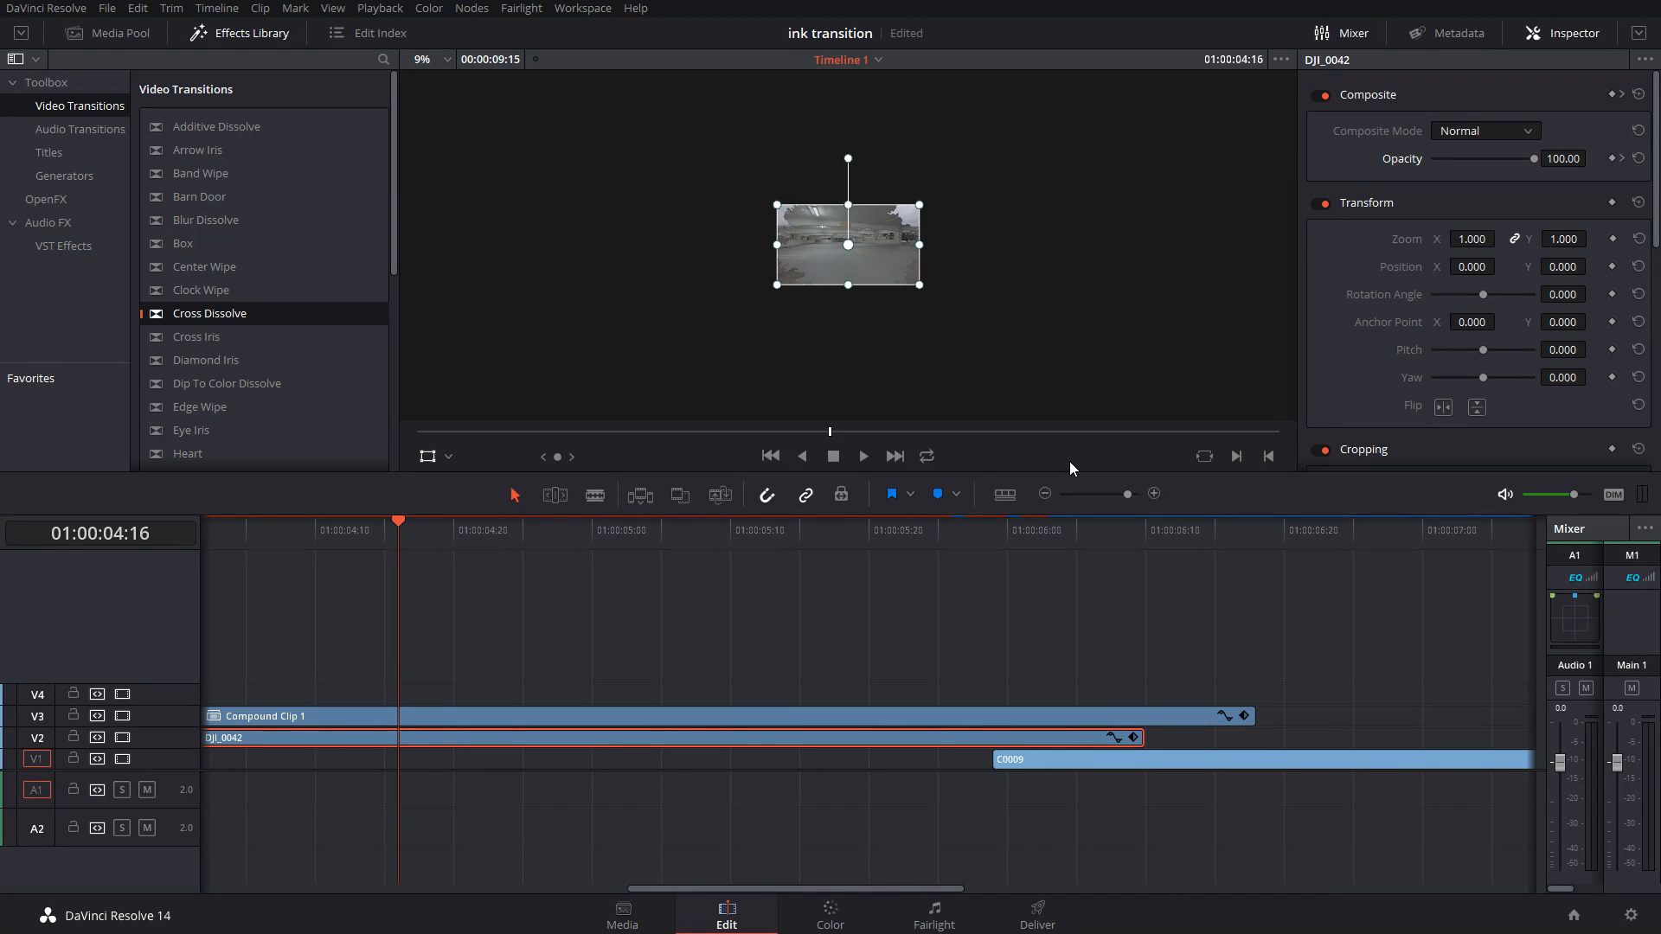
{"action": "left_click_drag", "start_coordinate": [1051, 540], "coordinate": [1031, 547]}
{"action": "key", "text": "ctrl+f"}
{"action": "key", "text": "space"}
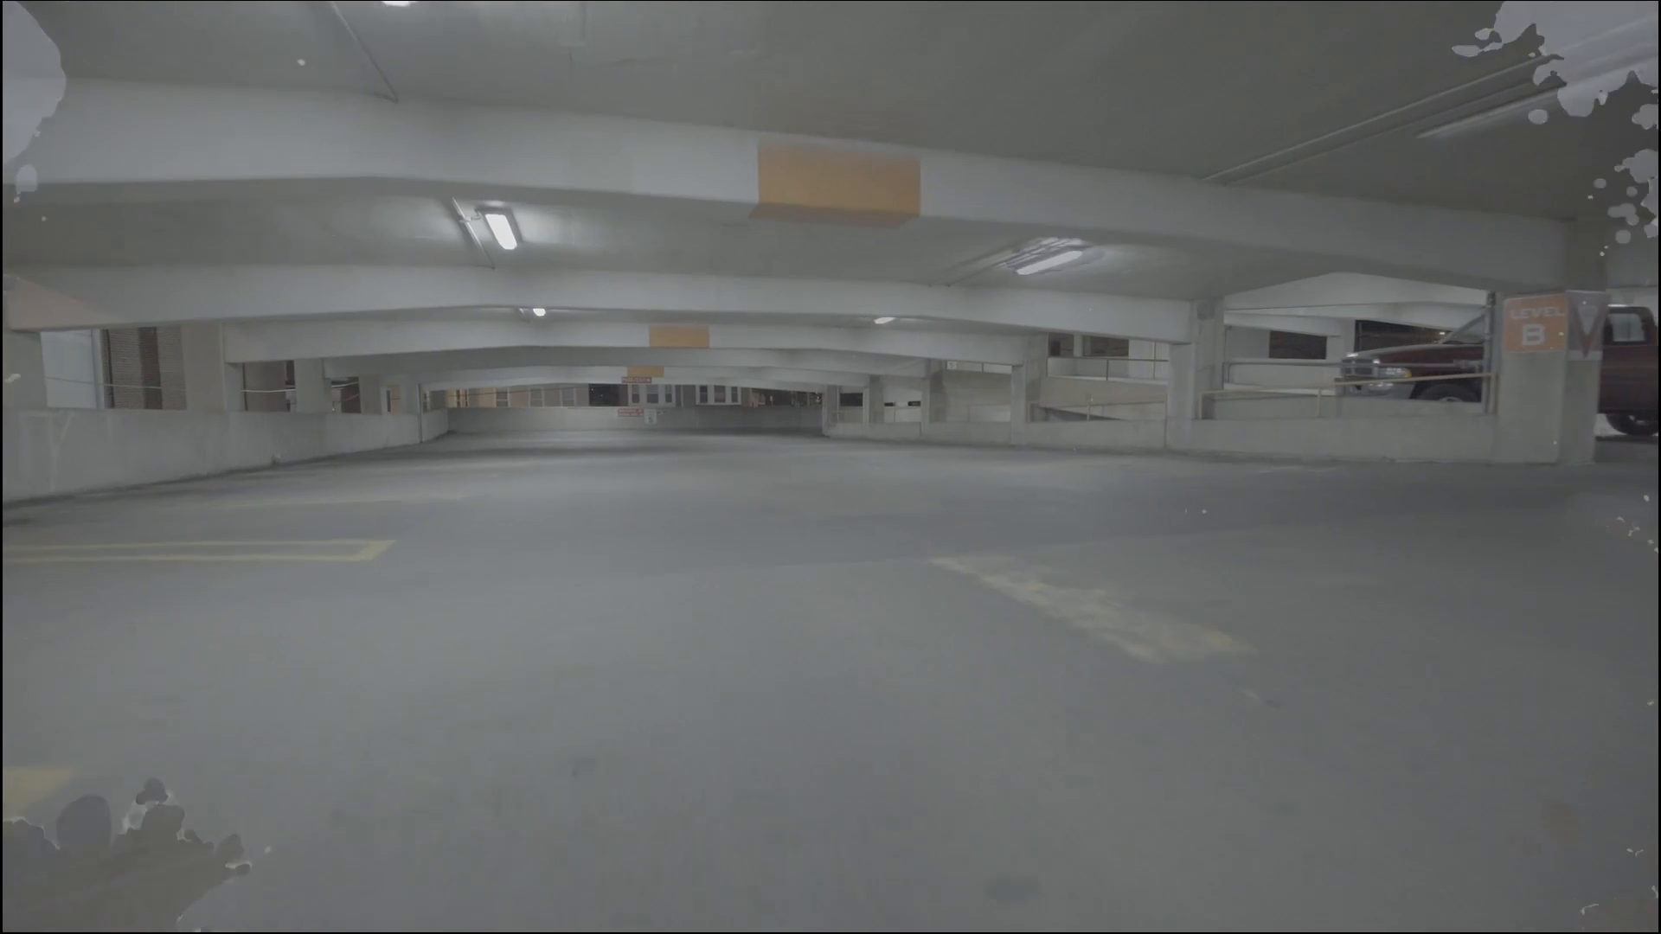